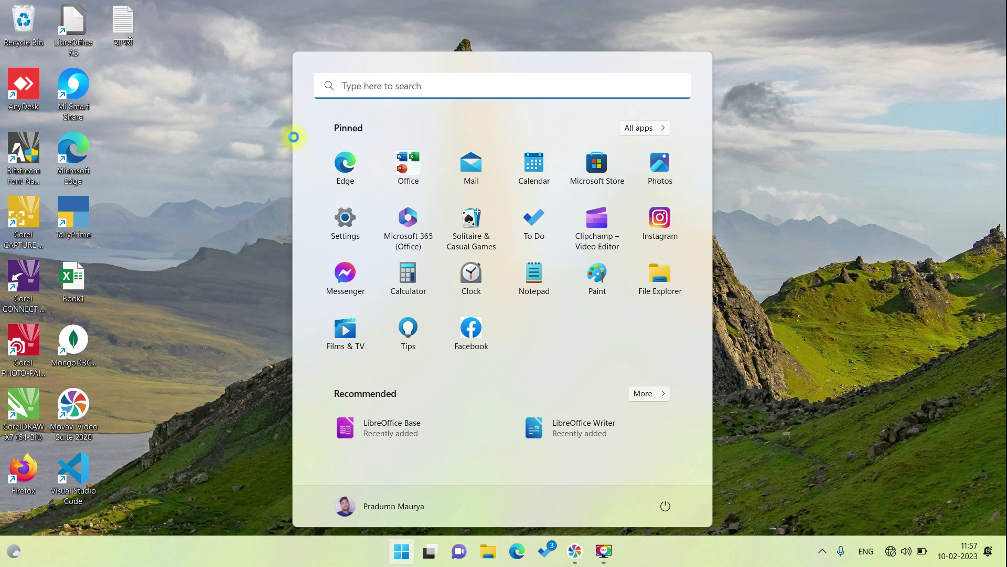
Step: Launch LibreOffice Writer, recover the document Untitled 1.odt and dismiss the tip of the day
text(write)
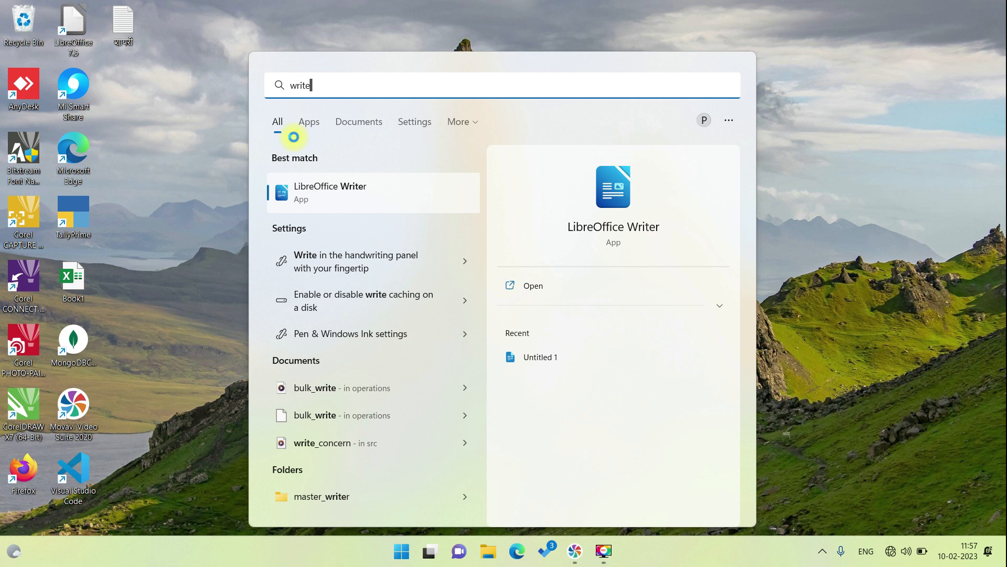
key(Escape)
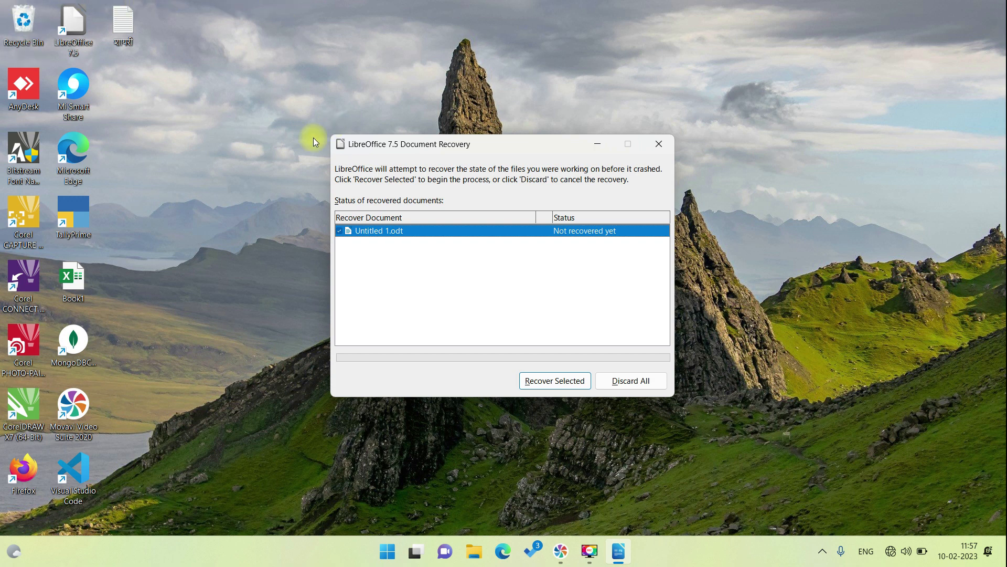
click(568, 385)
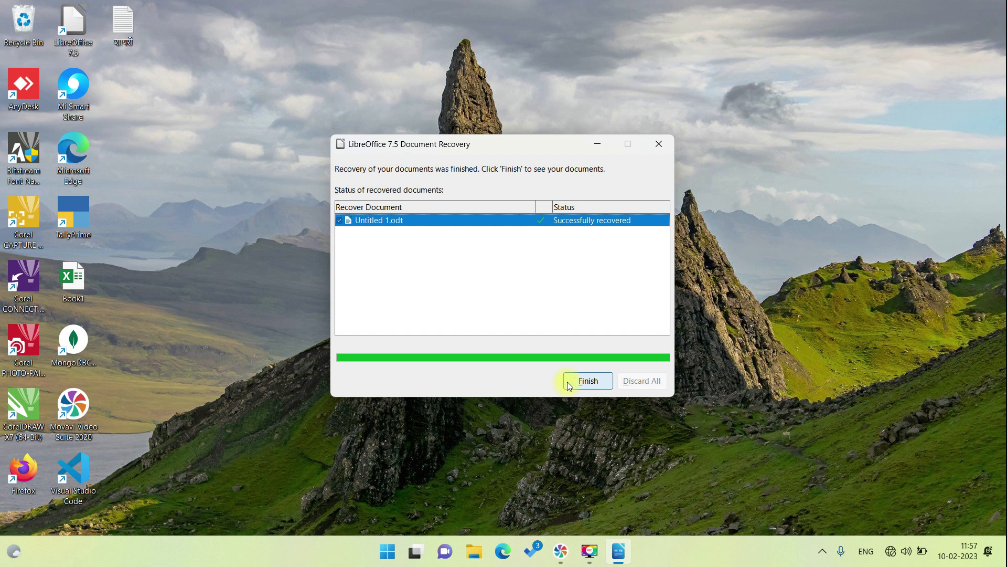
click(582, 382)
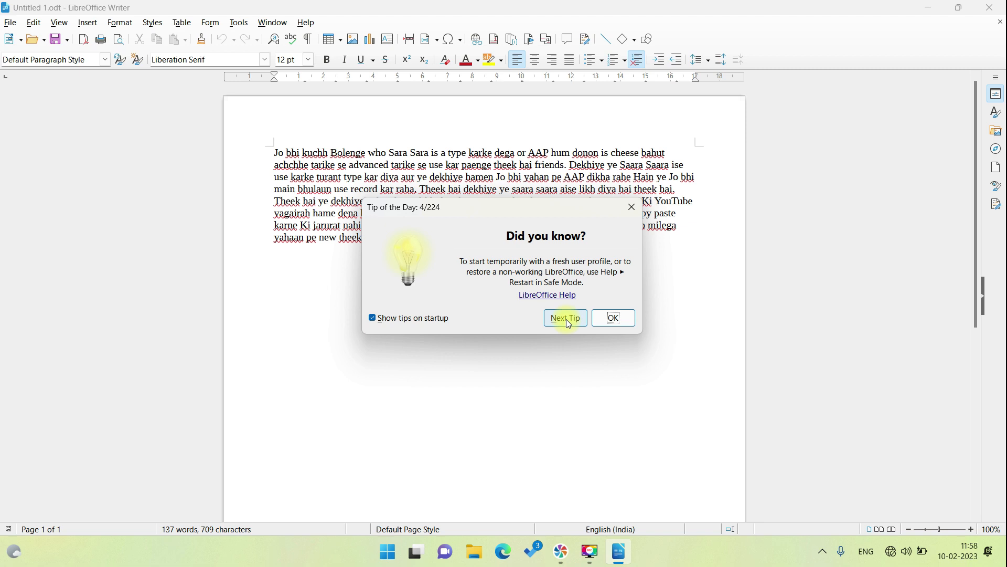
click(614, 318)
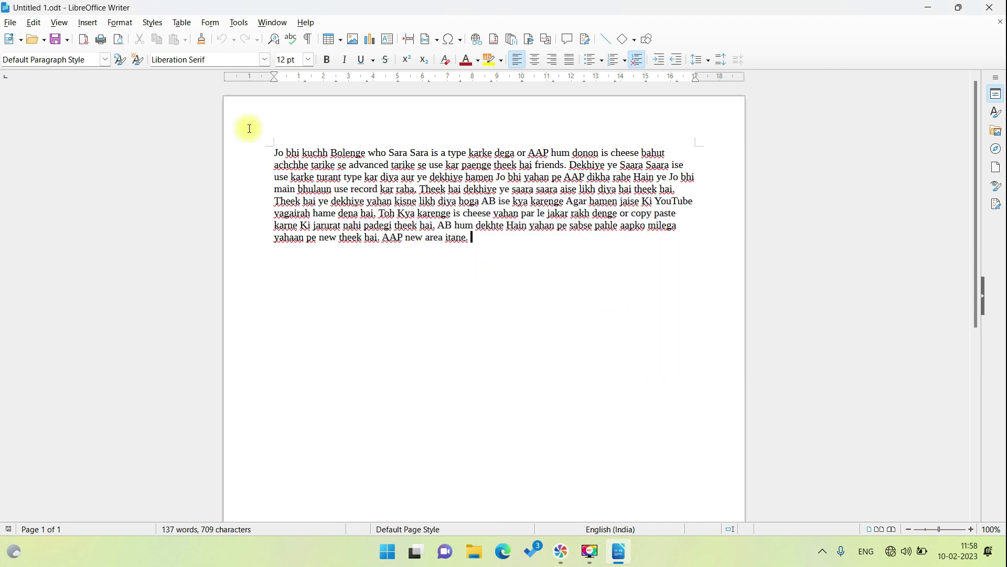
click(11, 23)
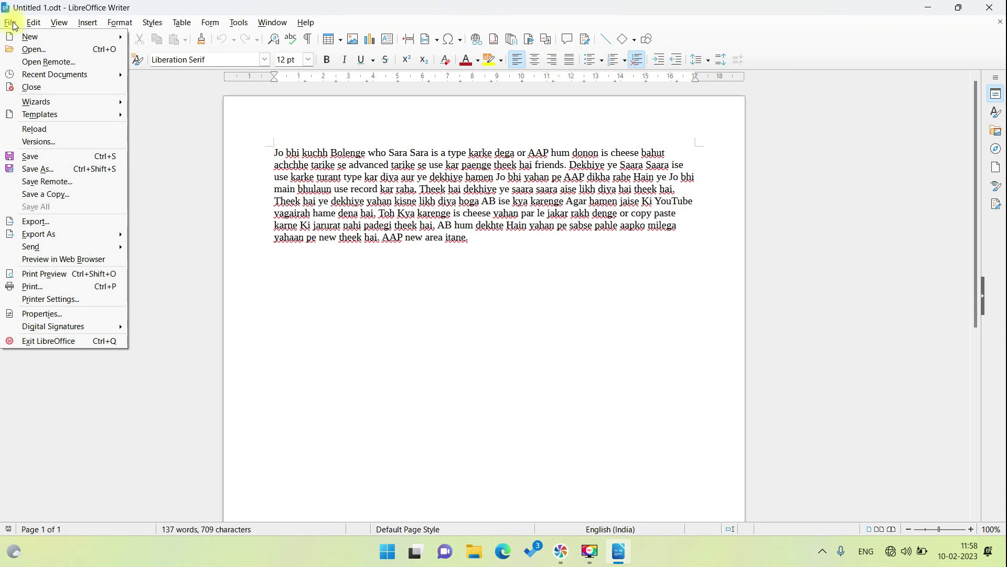
click(437, 257)
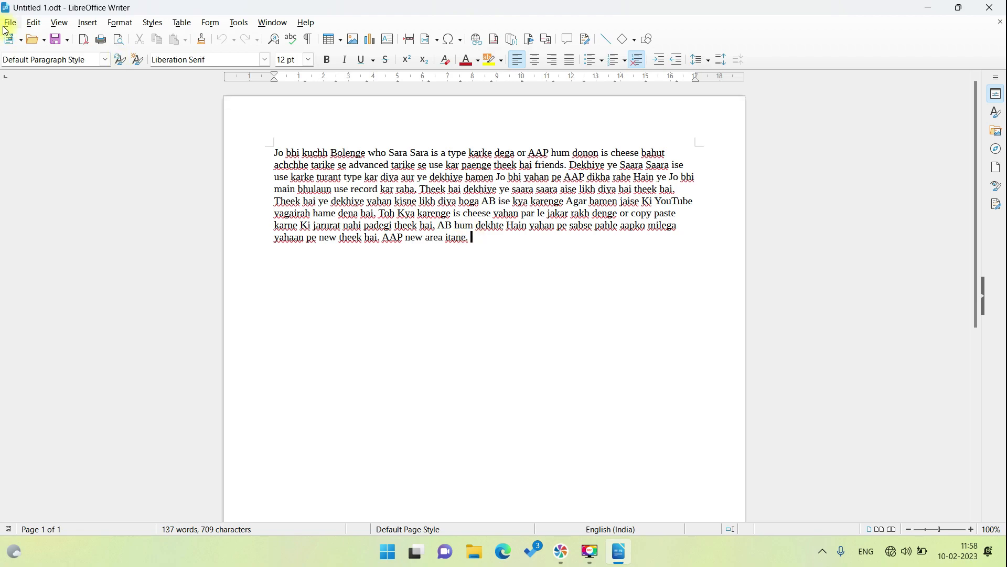
click(5, 26)
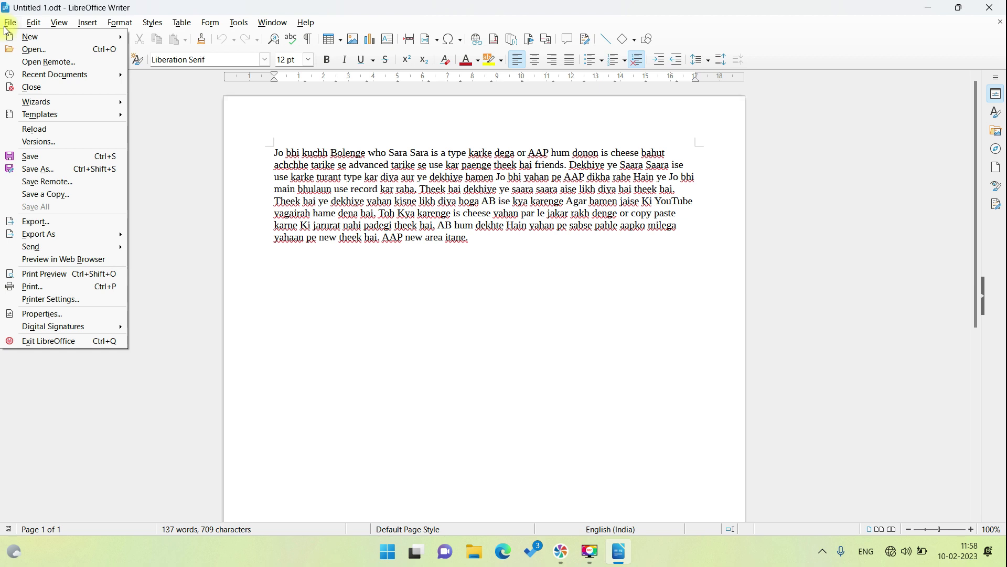
mouse_move(25, 37)
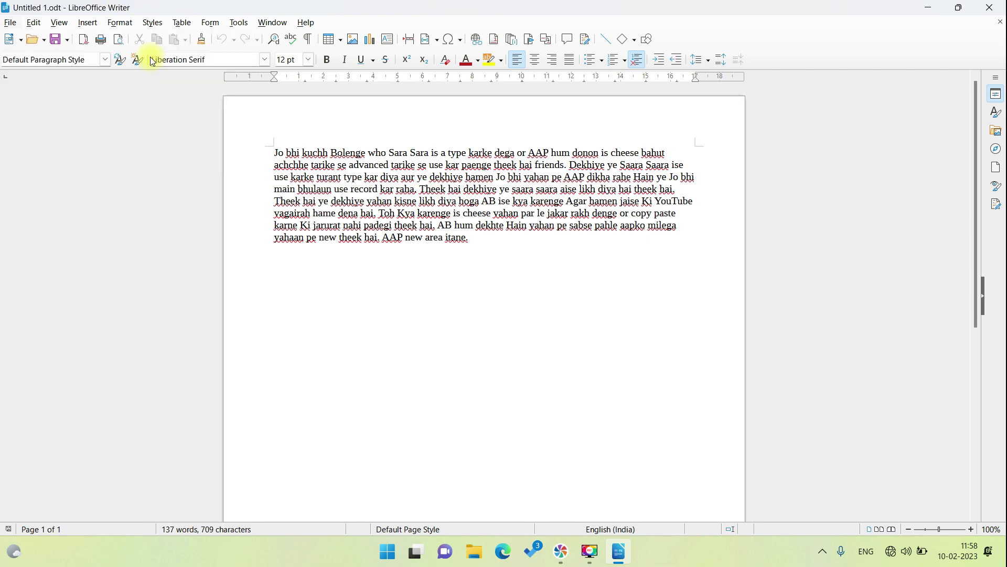
click(10, 22)
click(10, 22)
mouse_move(62, 39)
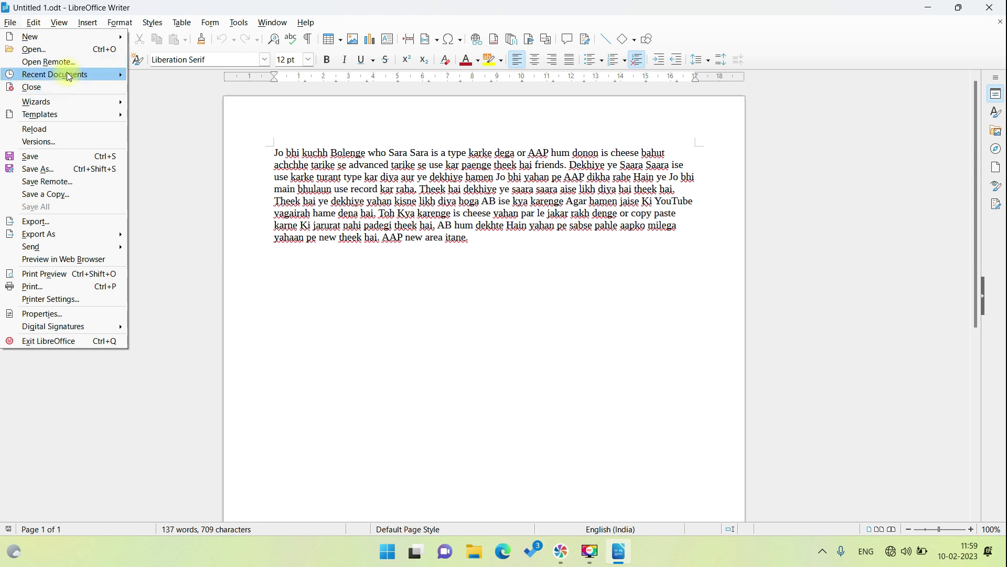
mouse_move(68, 74)
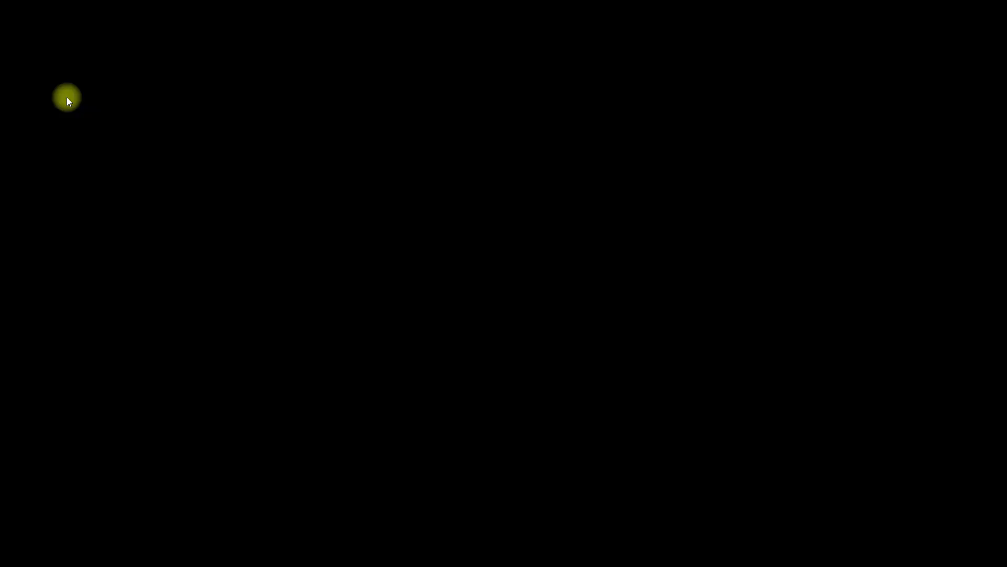
Step: Open the Address Data Source wizard to view its address book types, and cancel it
mouse_move(69, 97)
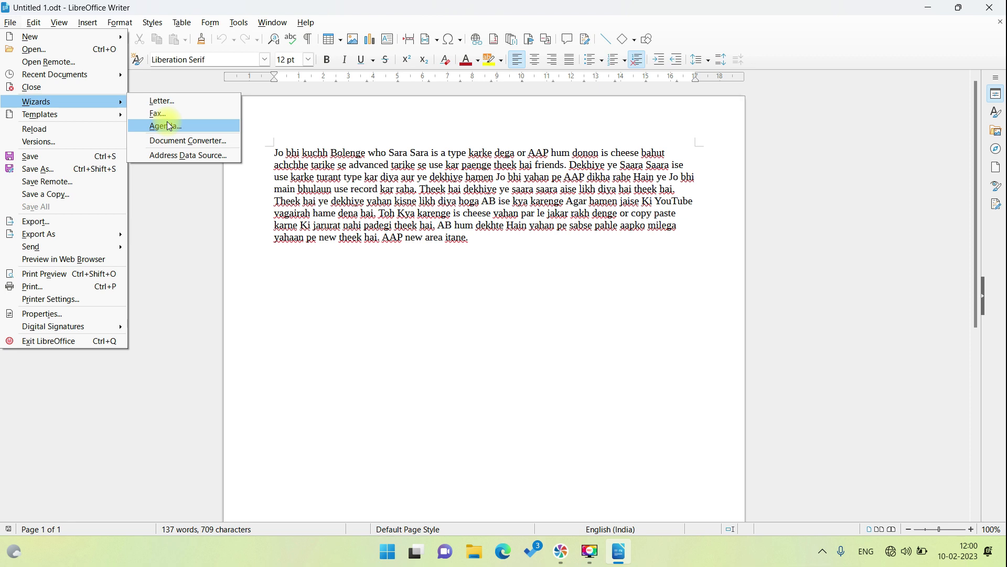
click(204, 157)
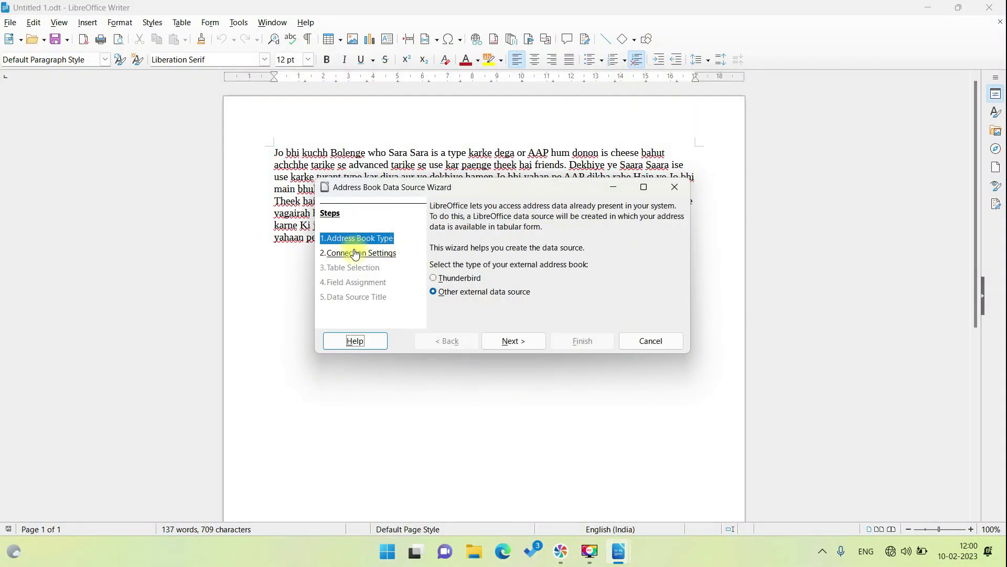
click(648, 338)
Step: Save a new version of the document with an empty version comment and close the versions dialog
click(10, 22)
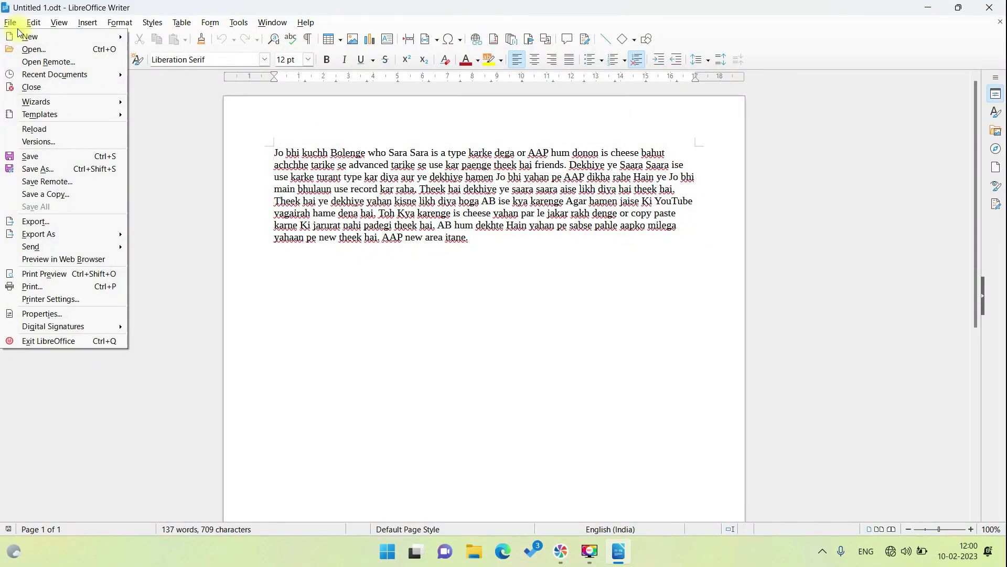
click(53, 140)
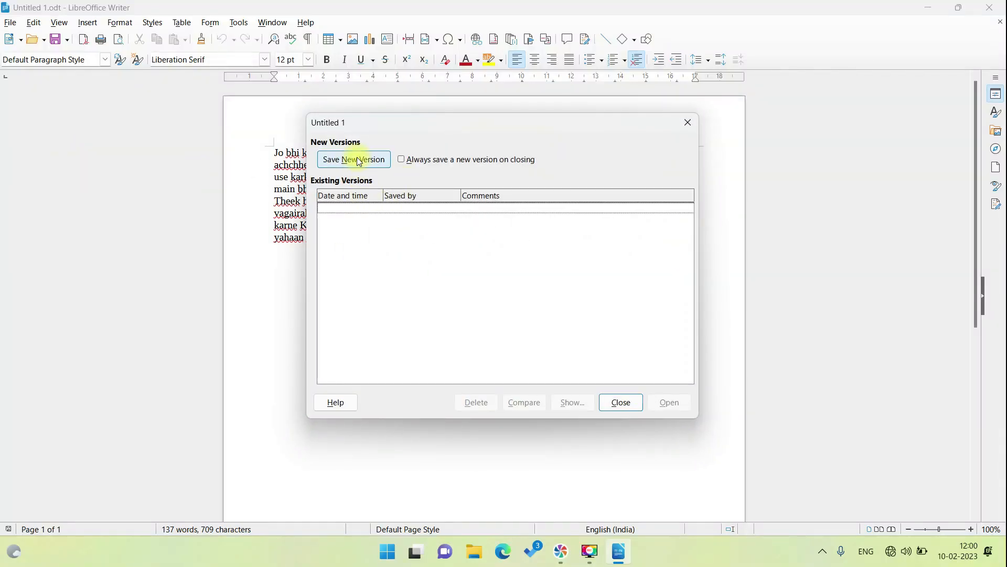
click(359, 165)
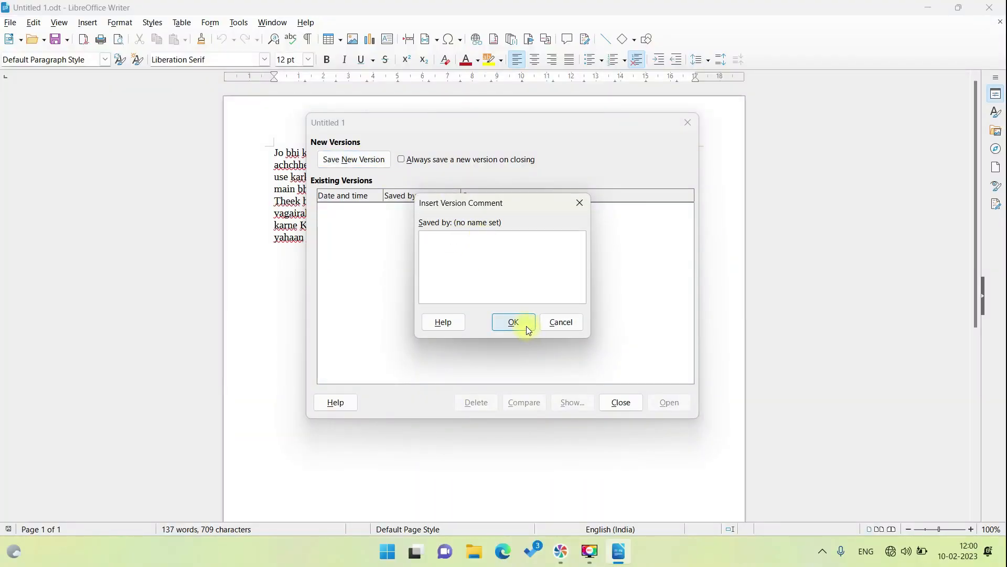
click(513, 322)
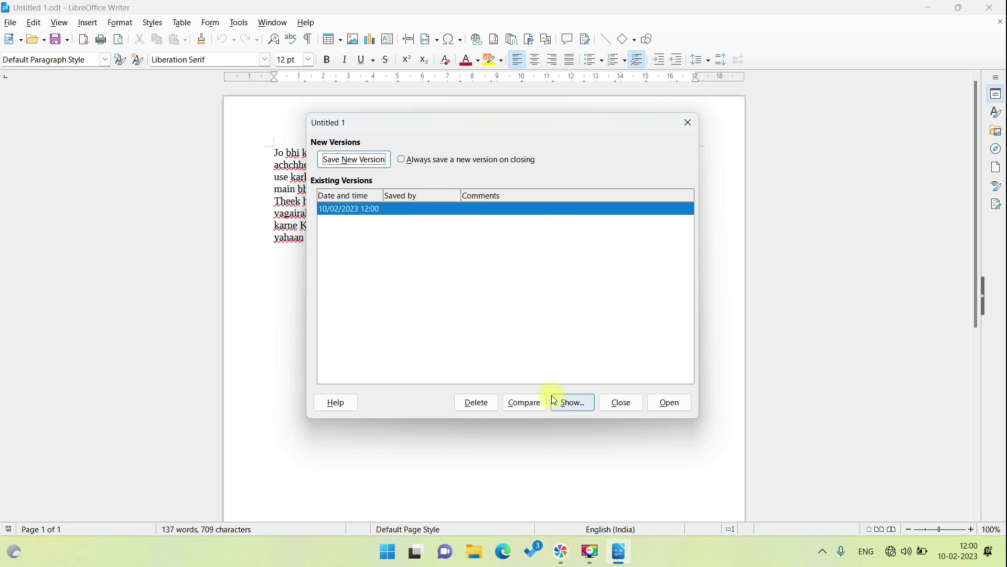
click(622, 404)
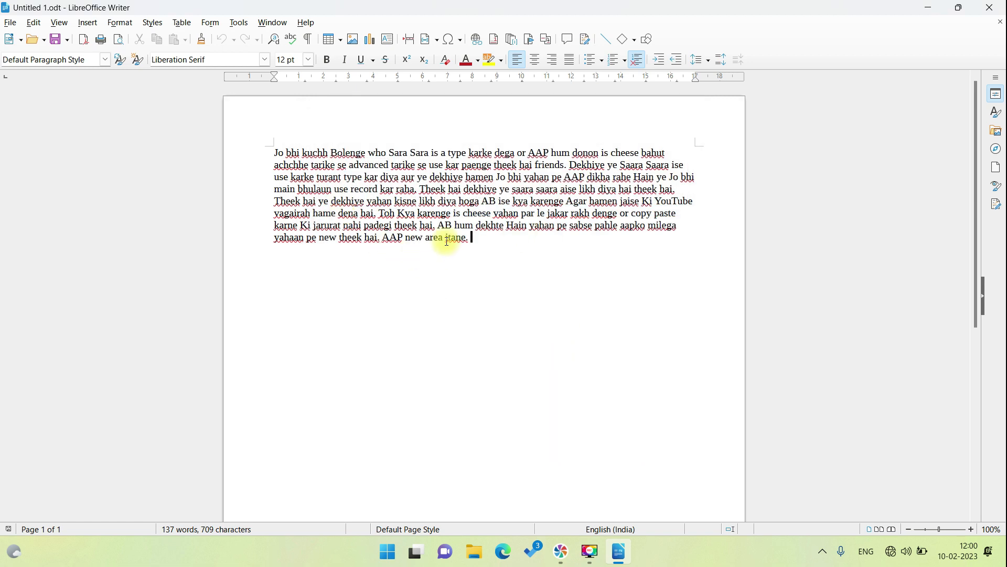
Step: Preview the document in the web browser and close the browser window
click(10, 22)
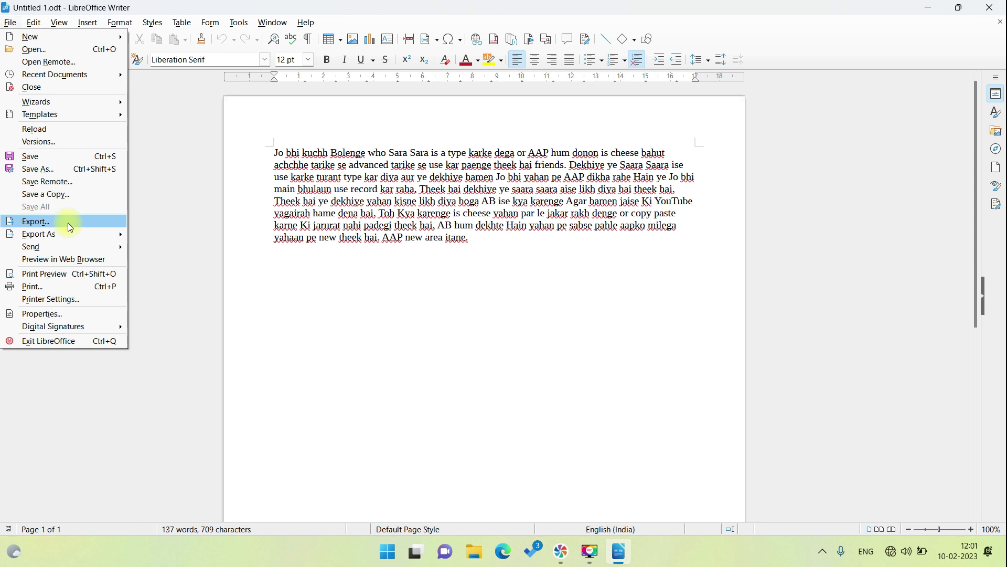
mouse_move(74, 238)
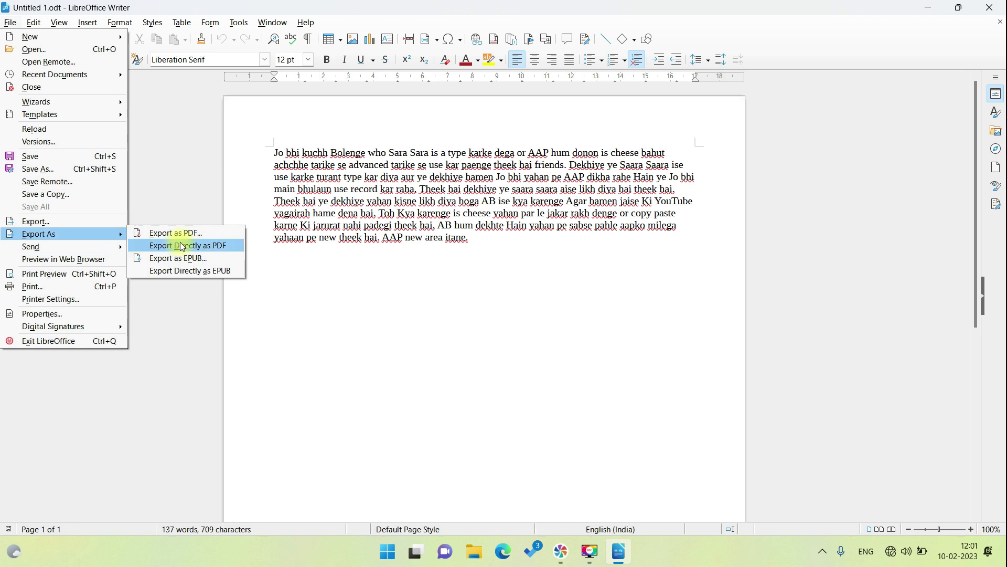
mouse_move(99, 247)
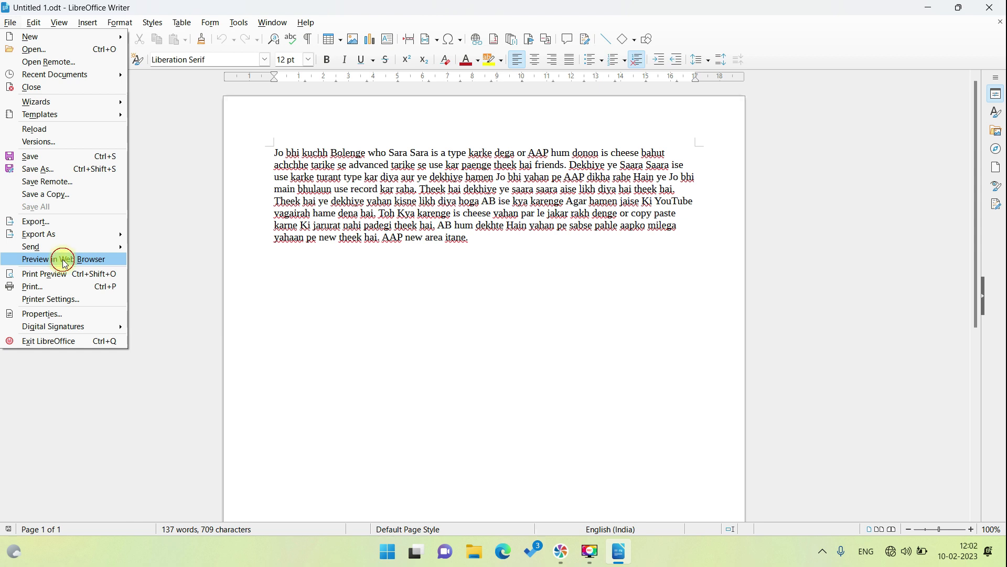
click(61, 259)
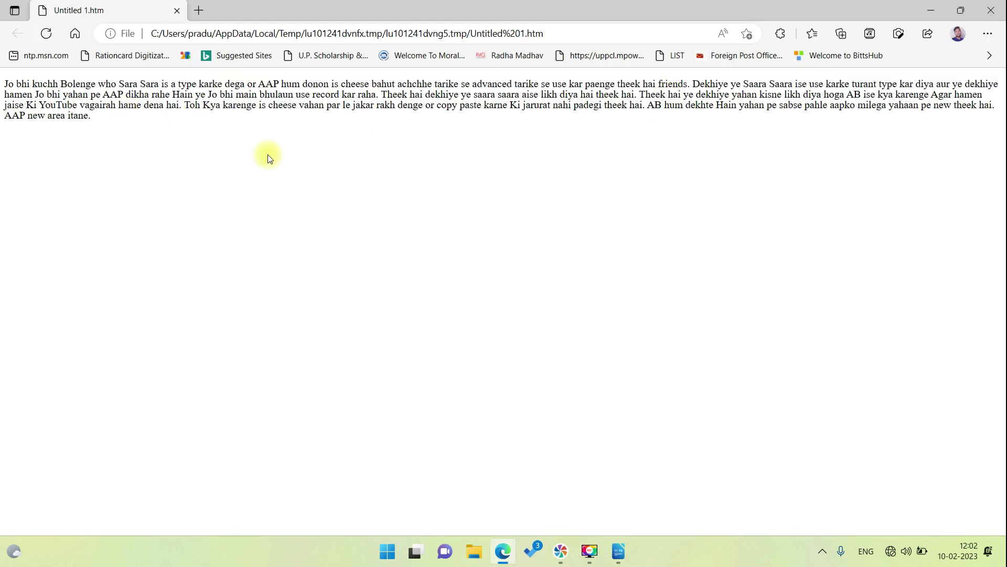
click(997, 6)
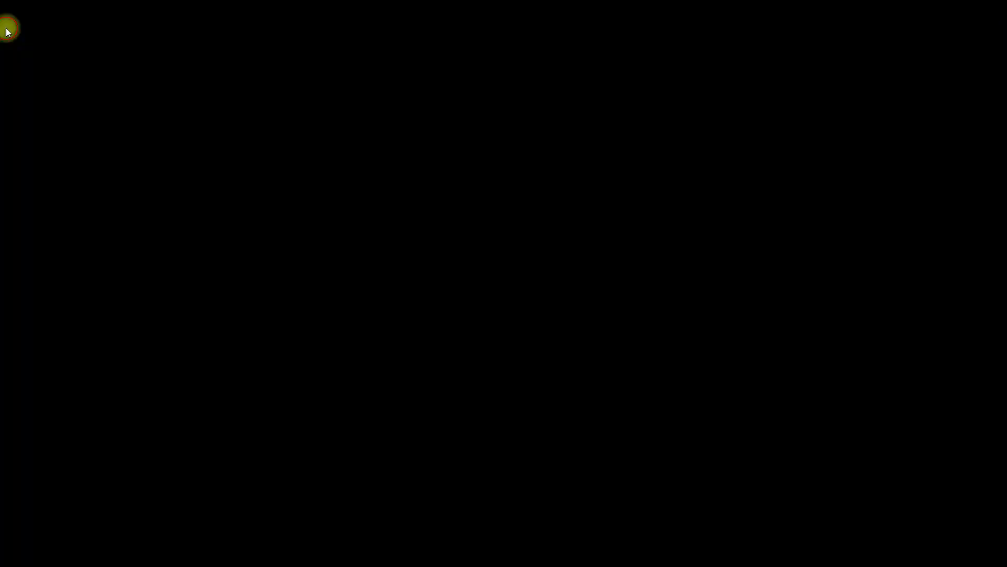
Step: View the print preview of the document and close the preview
click(8, 24)
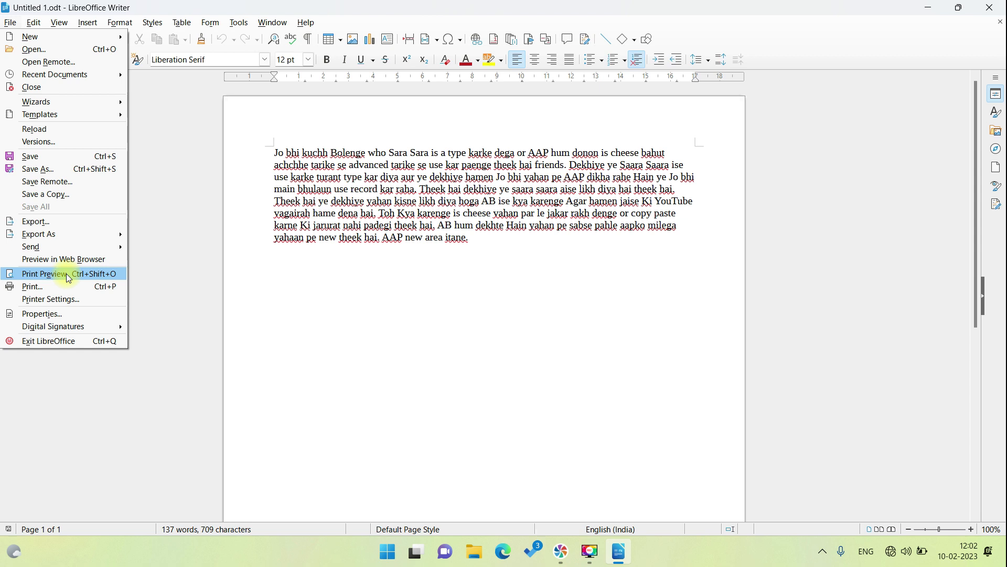
key(ctrl+shift+o)
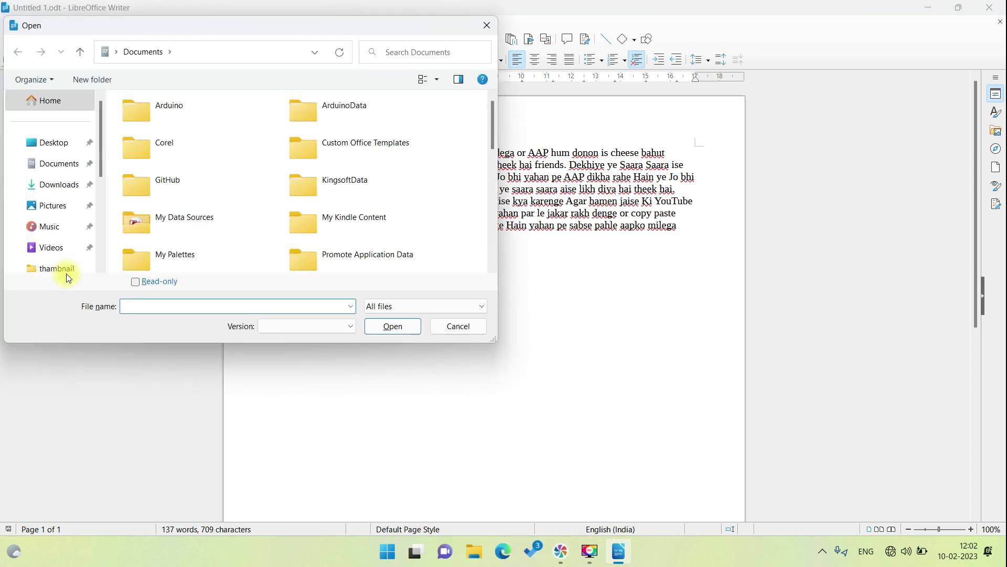
click(458, 334)
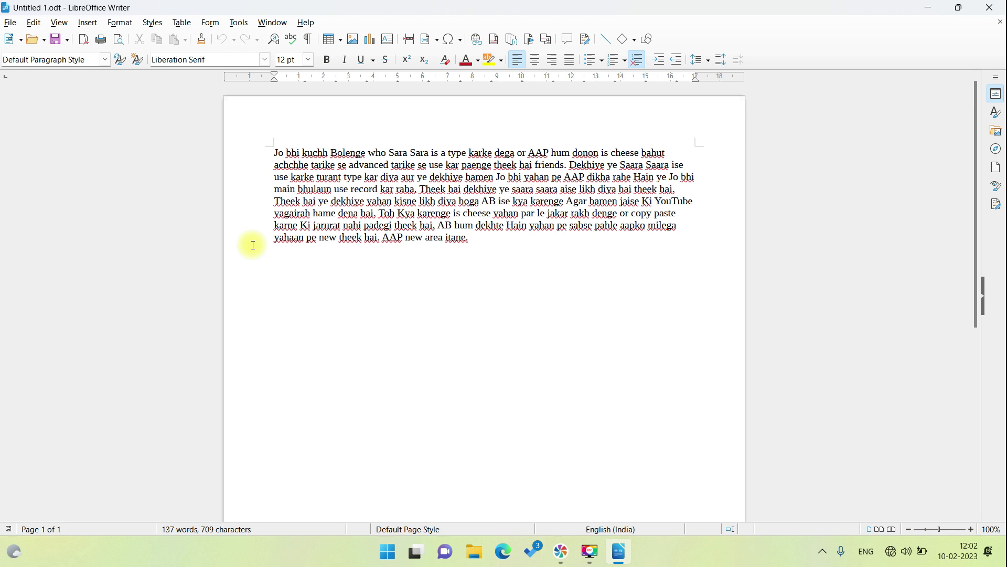
key(ctrl+shift+o)
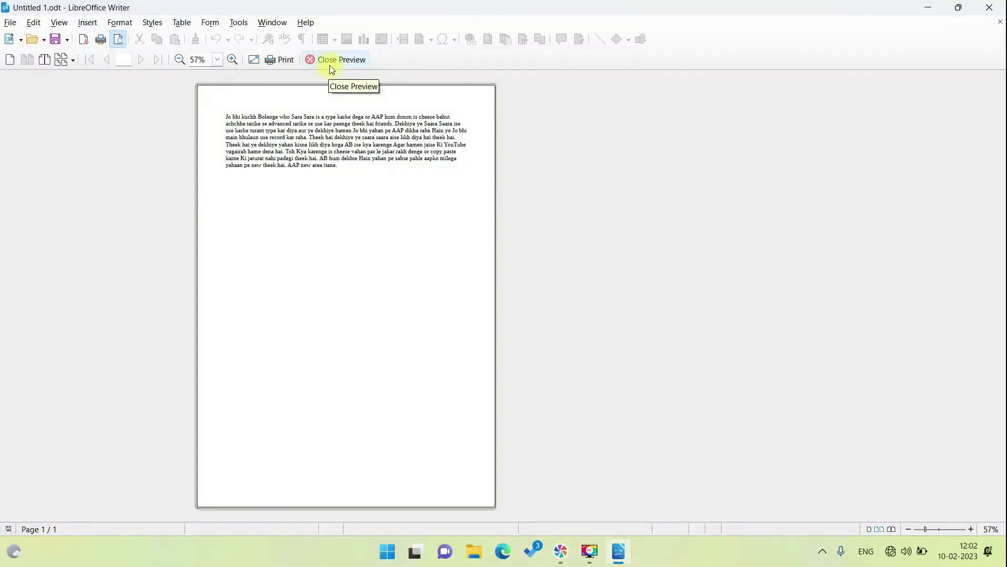
key(Escape)
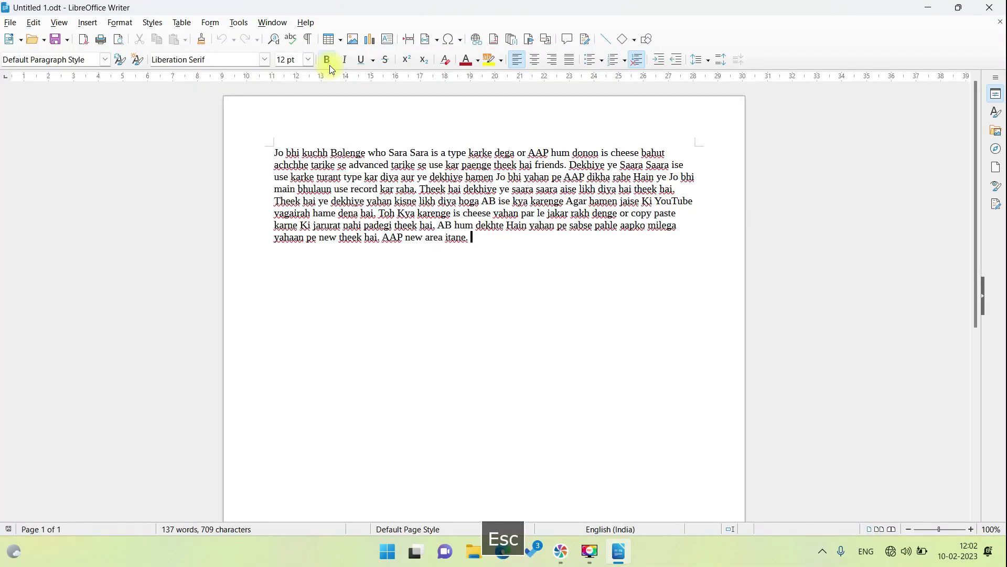
Step: View the available printers and the page orientation choices for Microsoft Print to PDF in the printer settings, and close the dialogs
click(10, 22)
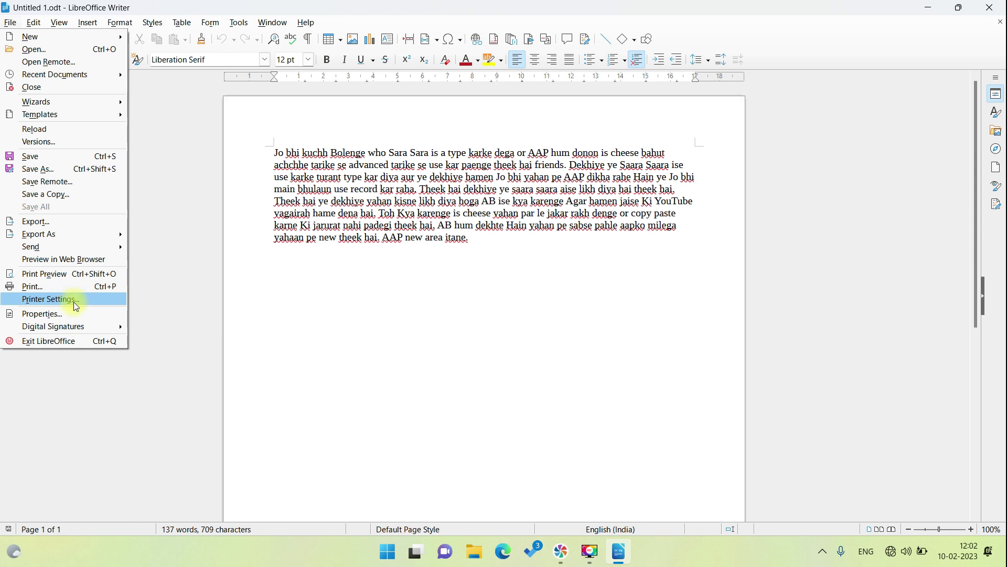
key(Escape)
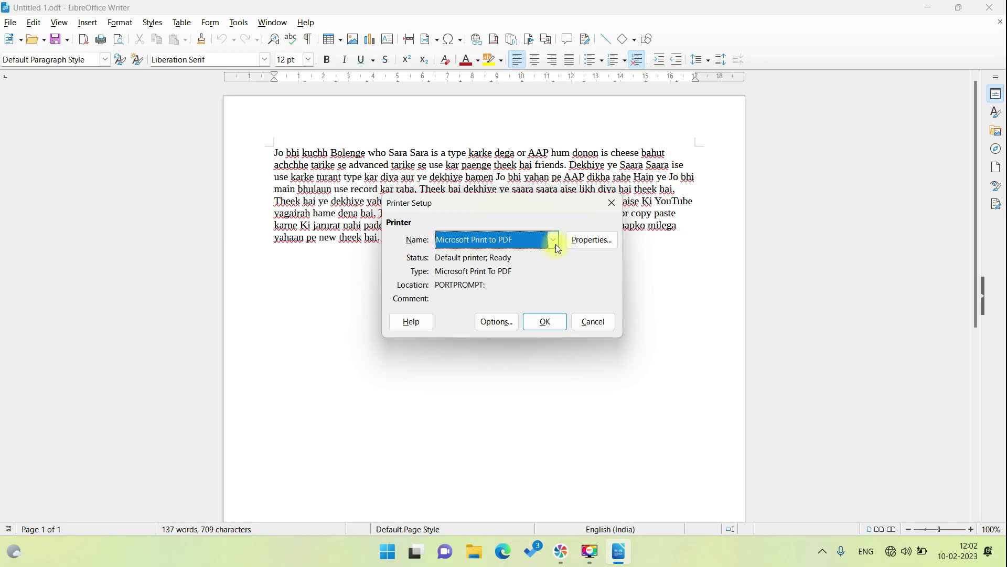
click(554, 241)
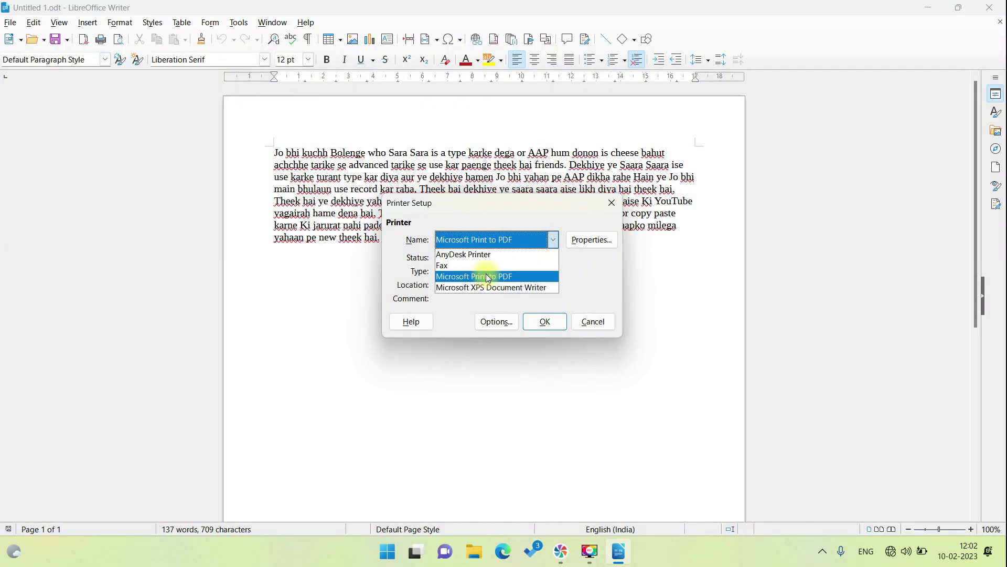
click(488, 276)
click(593, 239)
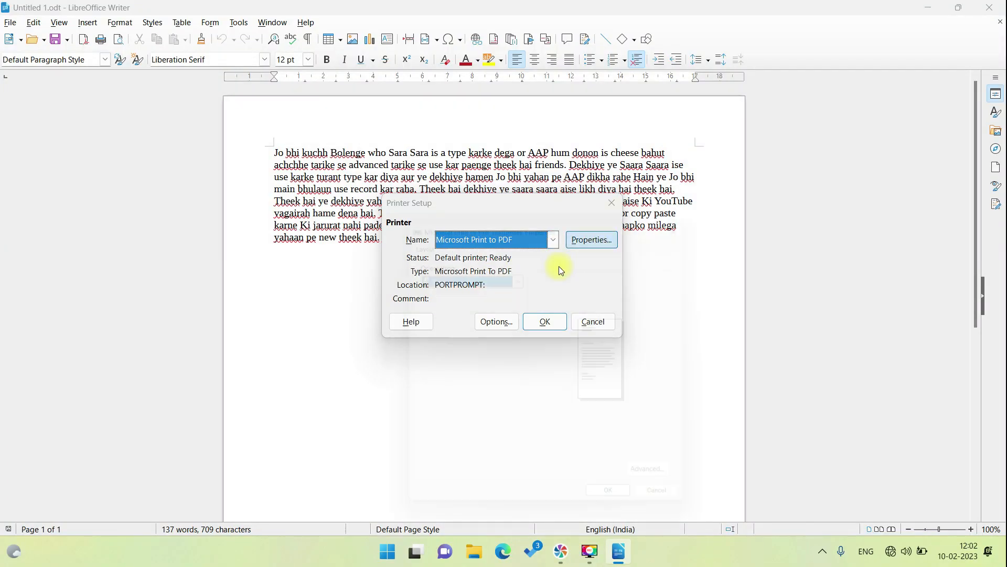
click(480, 271)
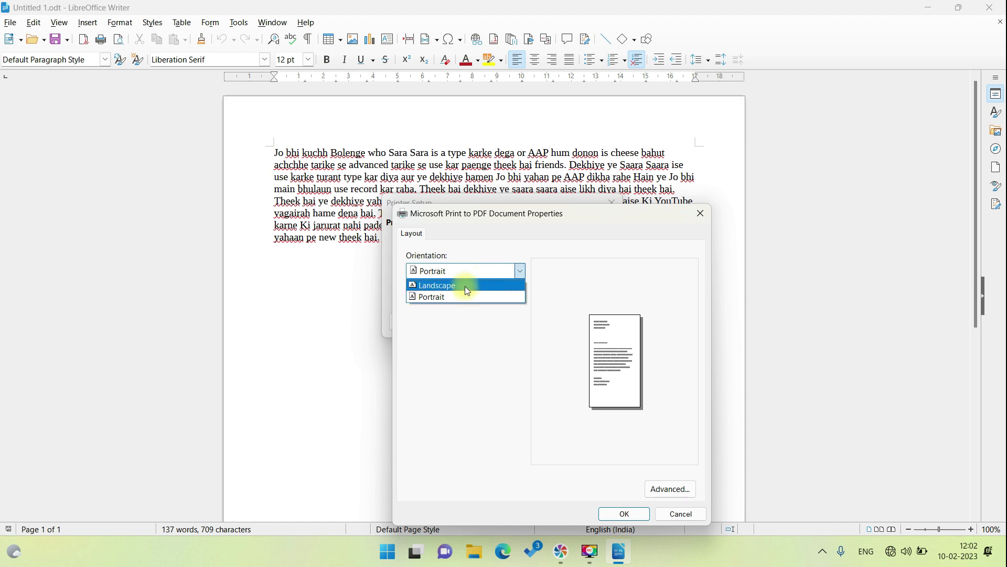
click(698, 217)
click(698, 217)
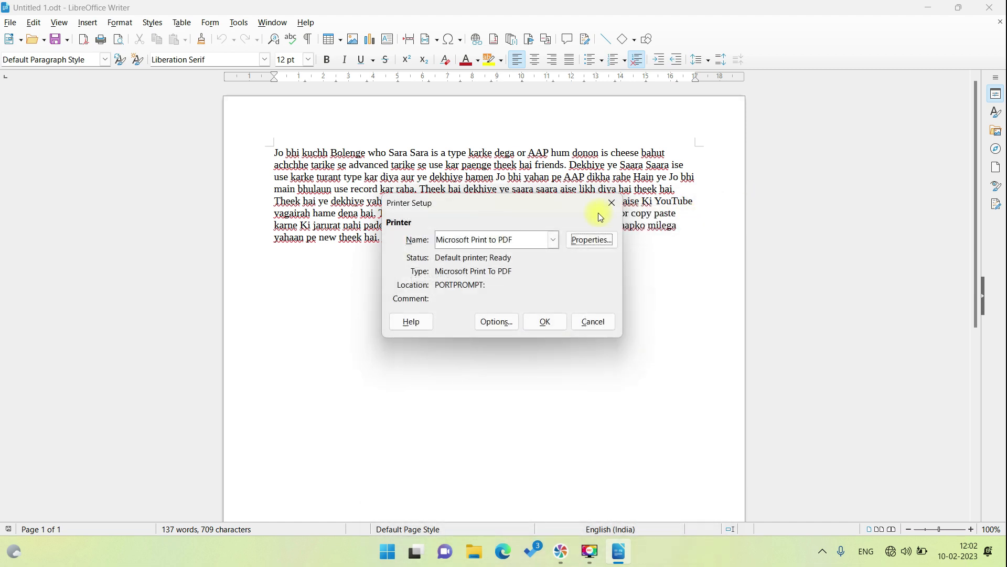
click(614, 203)
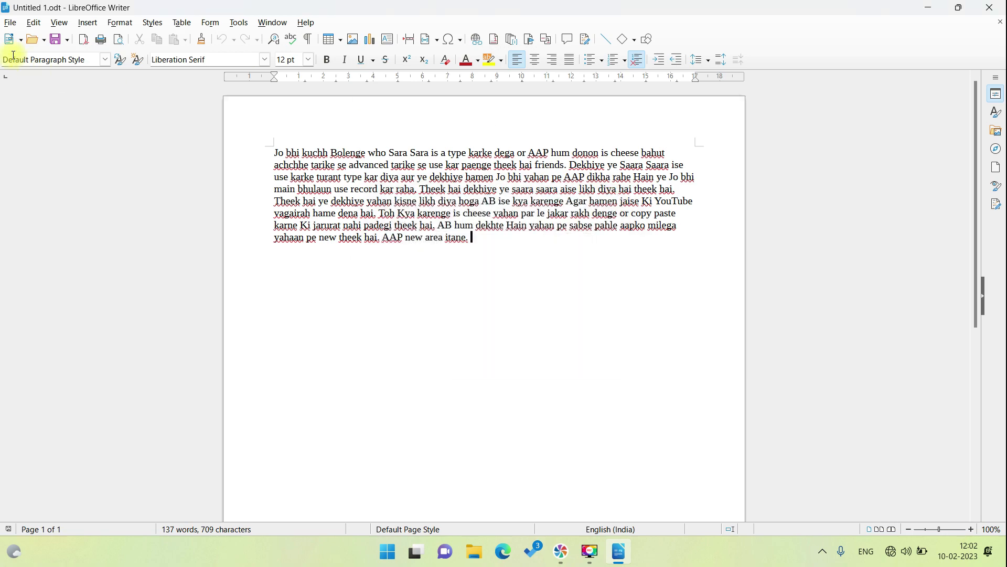
Step: View the document's general properties and its digital signatures list, and close both dialogs
click(8, 23)
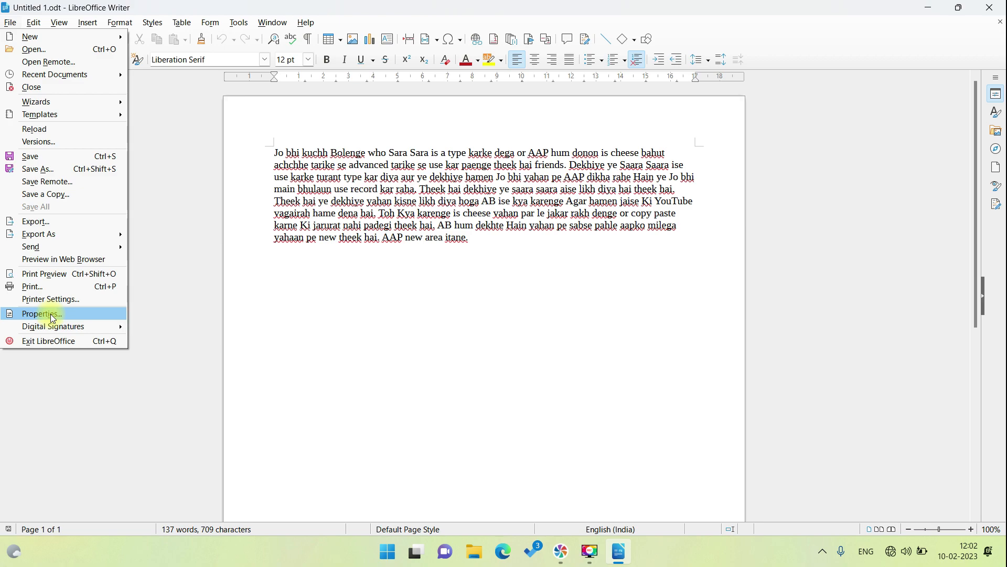
click(75, 315)
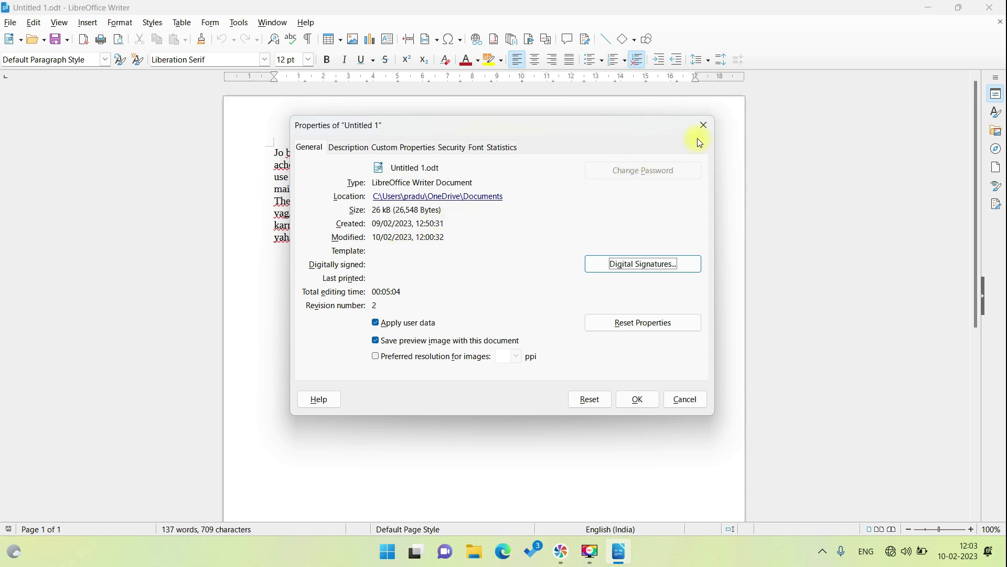
click(664, 264)
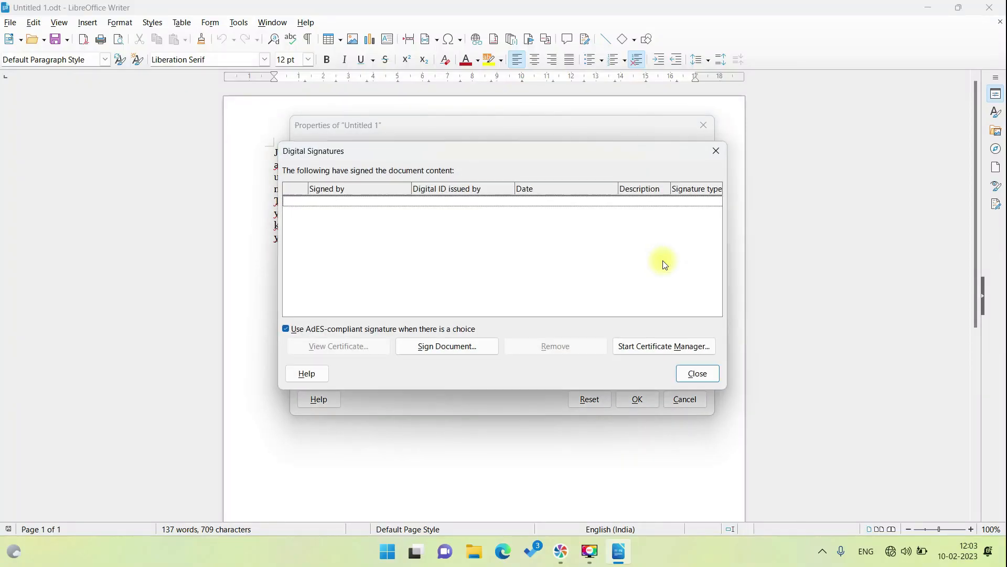
click(717, 151)
click(704, 124)
Step: View the digital signature commands available for the document and for an existing PDF without running one
click(20, 29)
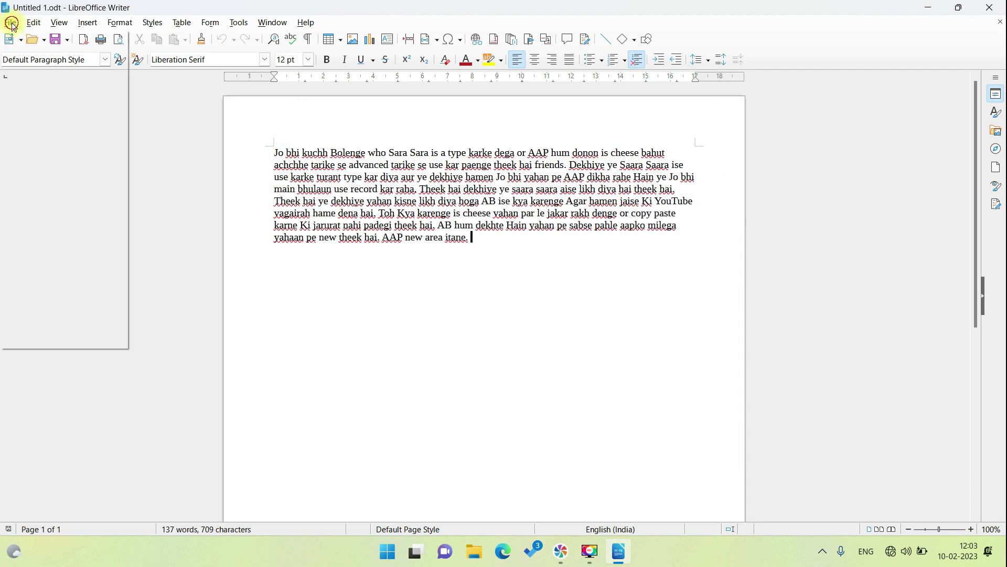
mouse_move(73, 326)
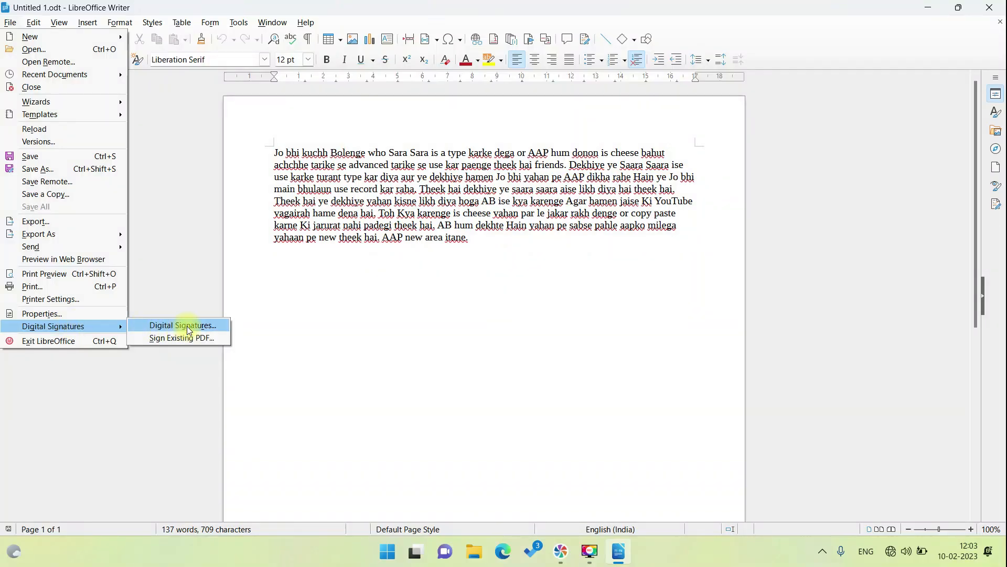
click(431, 223)
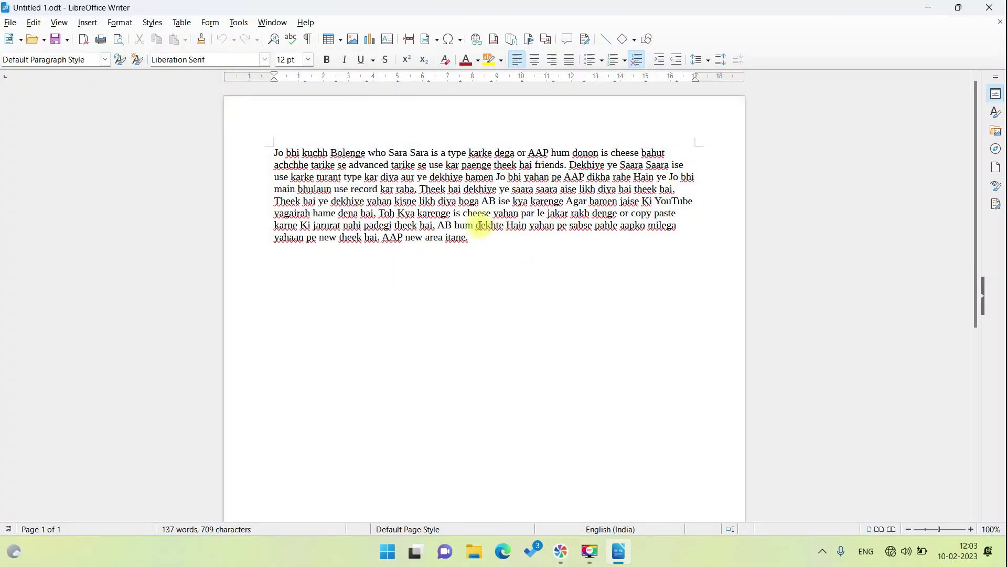
Step: Colour the word "dekhte" red and make the word "cheese" in the line above it bold
click(485, 226)
click(466, 60)
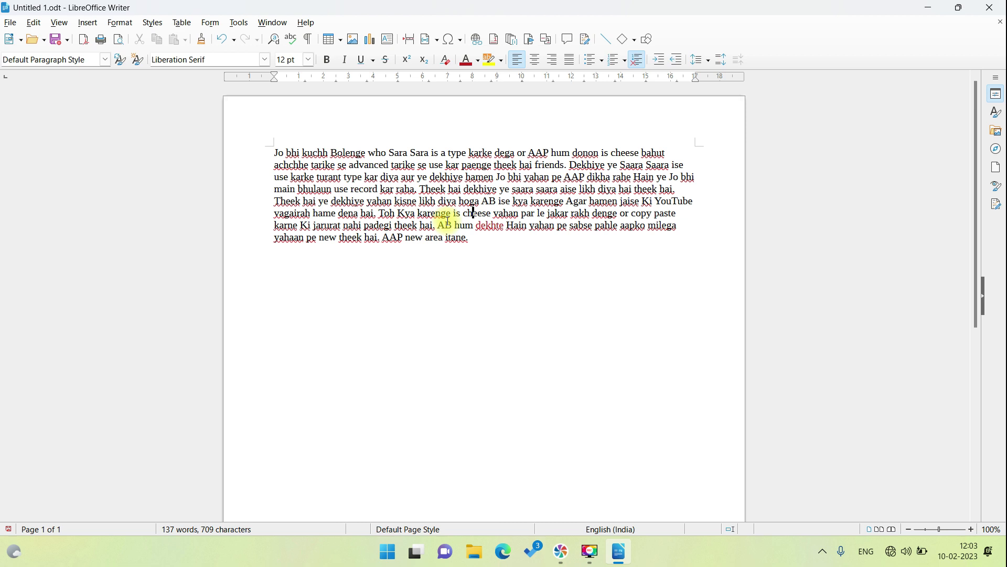
key(ctrl+b)
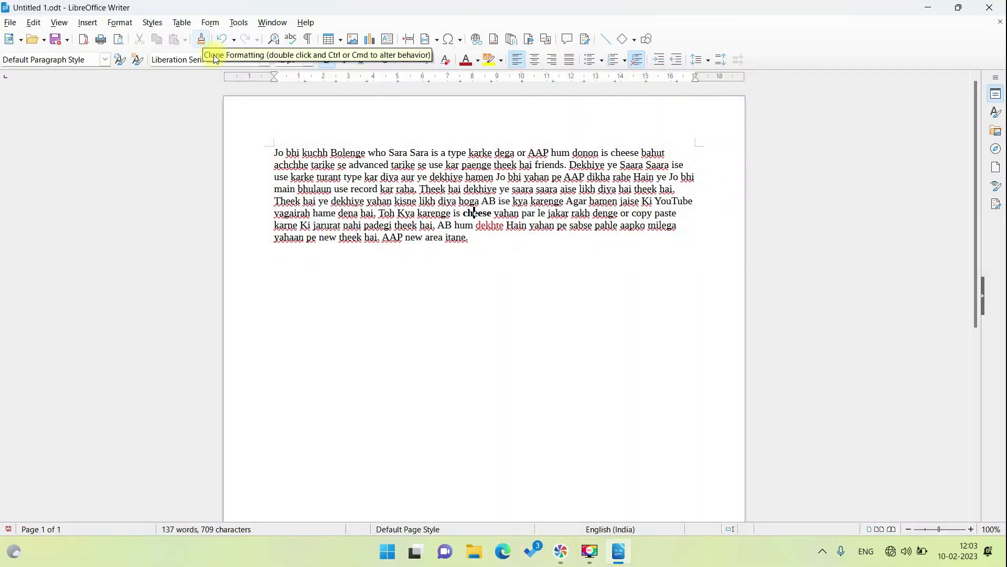
Step: Clone the bold formatting of "cheese" onto "who", "type" and "karke" in the first line and "hamen" in the third, and end cloning
click(201, 38)
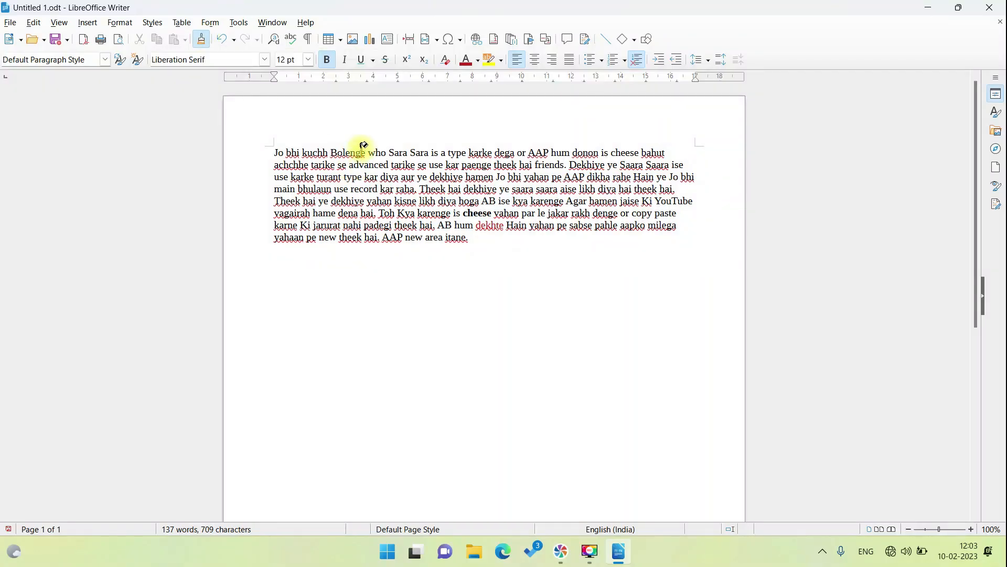
click(378, 152)
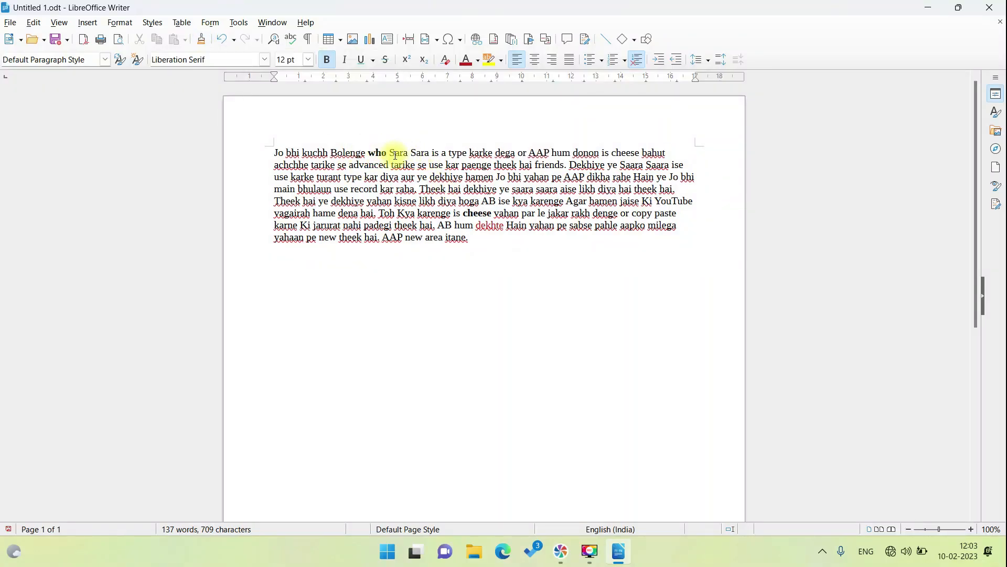
click(475, 213)
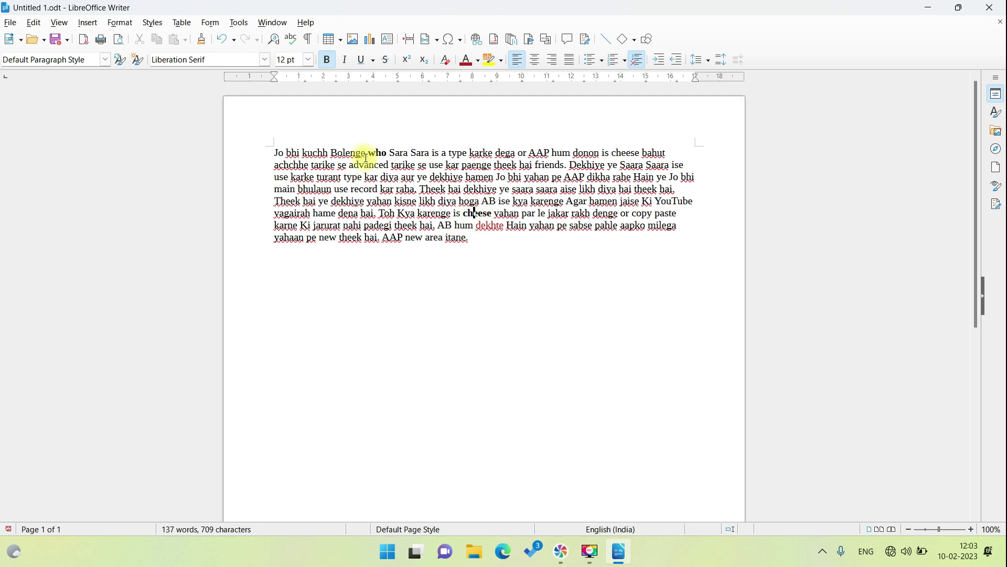
click(202, 38)
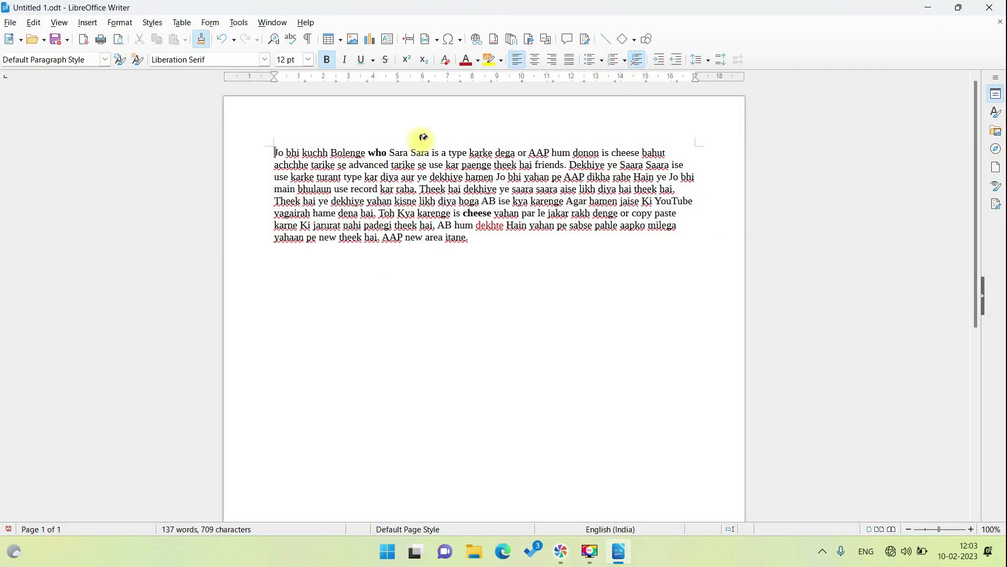
click(458, 148)
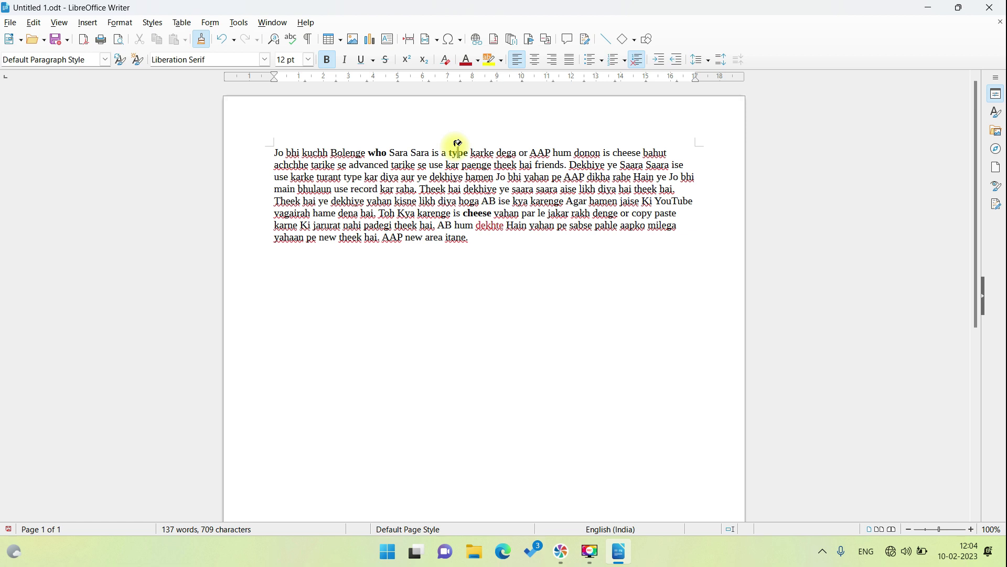
click(483, 152)
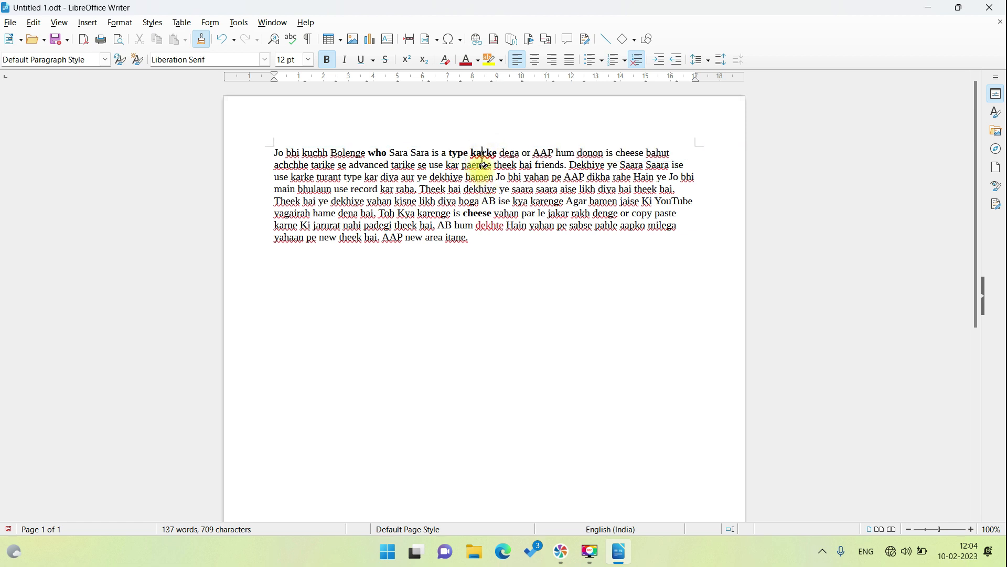
click(480, 176)
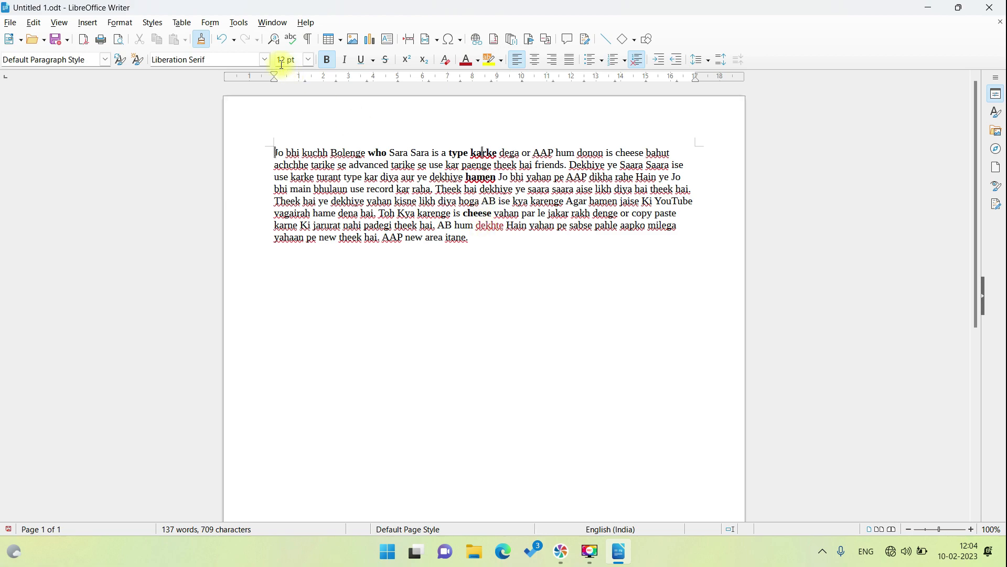
click(202, 39)
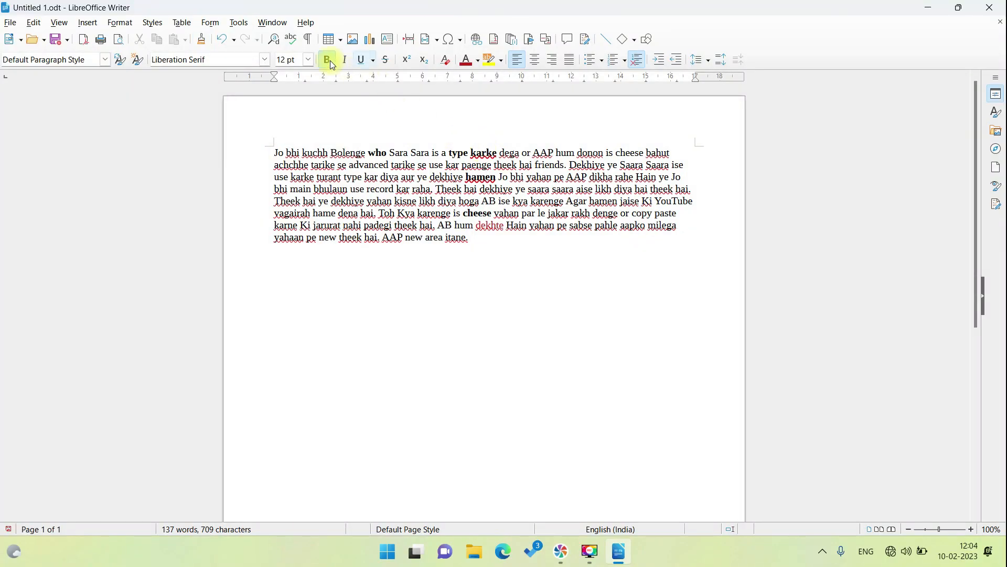
Step: Undo the cloned bold formatting on "hamen" and redo it
click(225, 42)
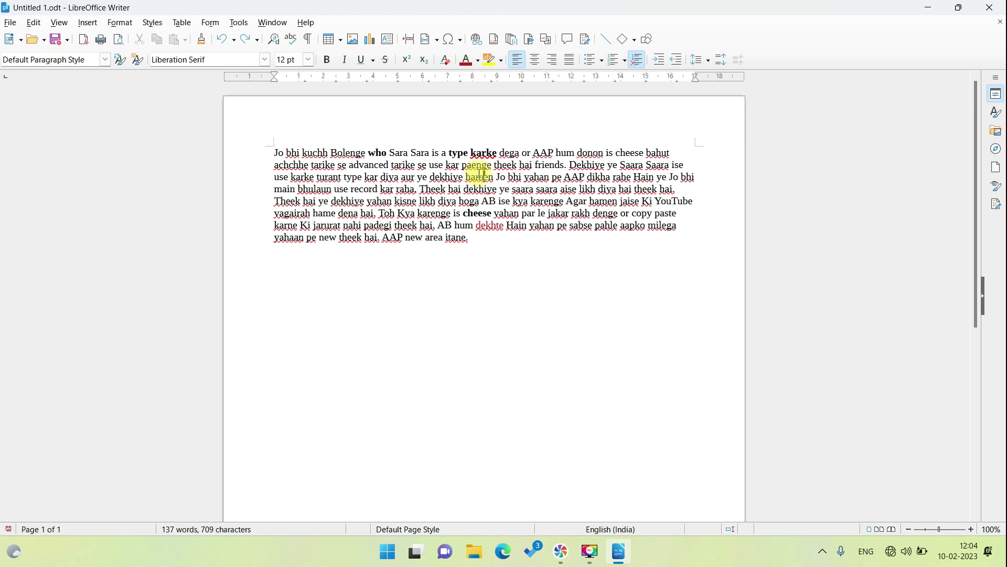
click(248, 41)
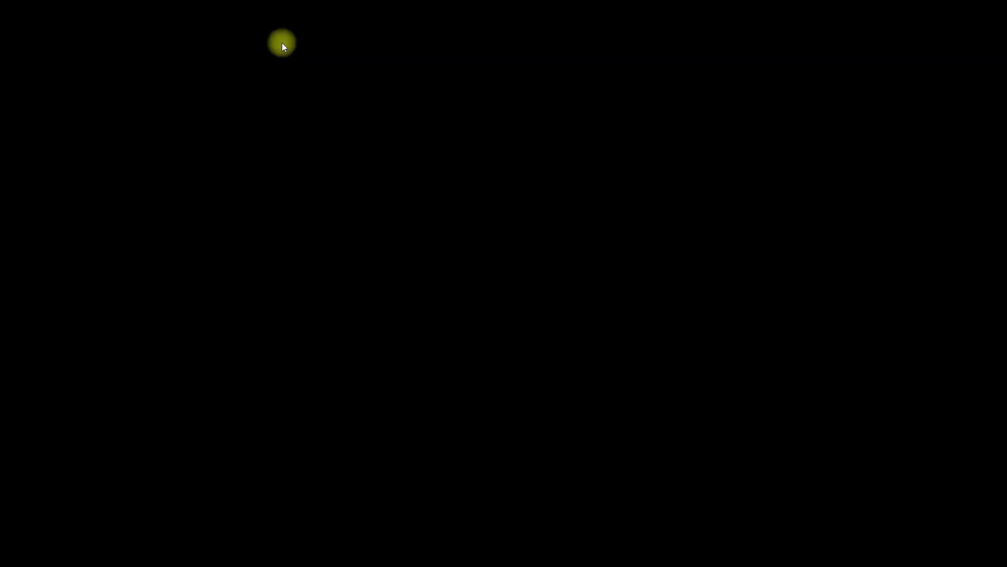
Step: Search the document for "type" with Find and Replace and step repeatedly through its occurrences
click(279, 41)
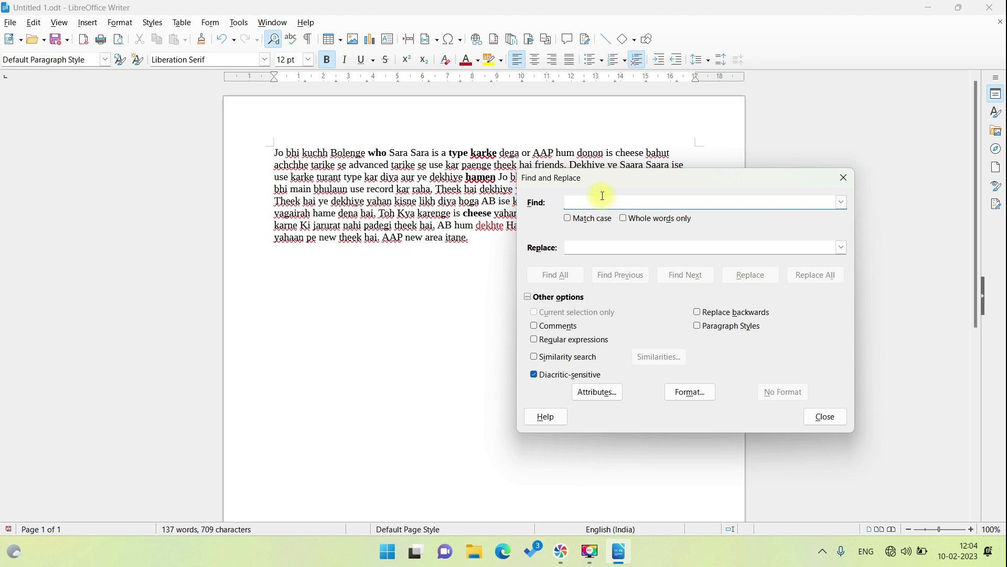
text(type)
key(Return)
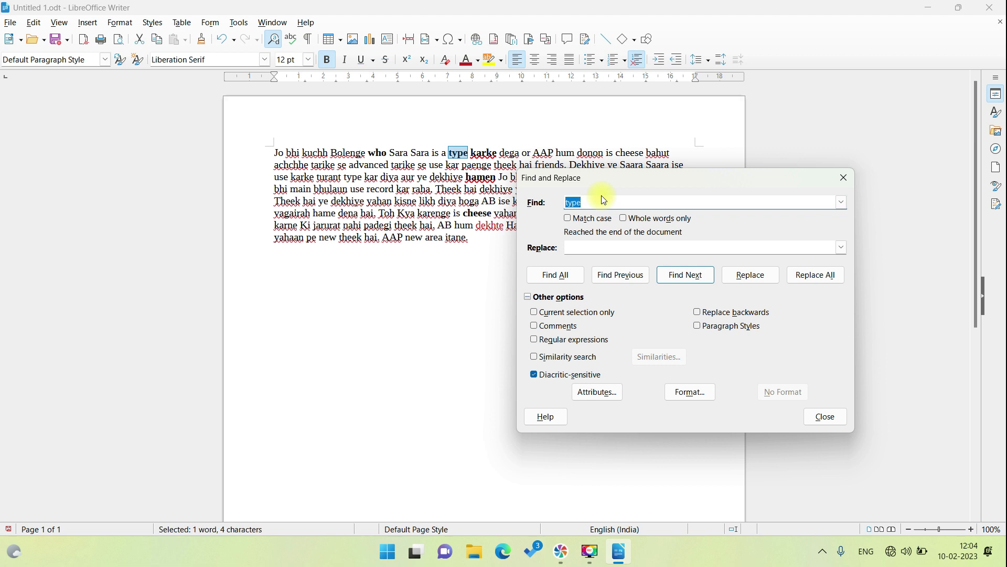
key(Return)
key(Return)
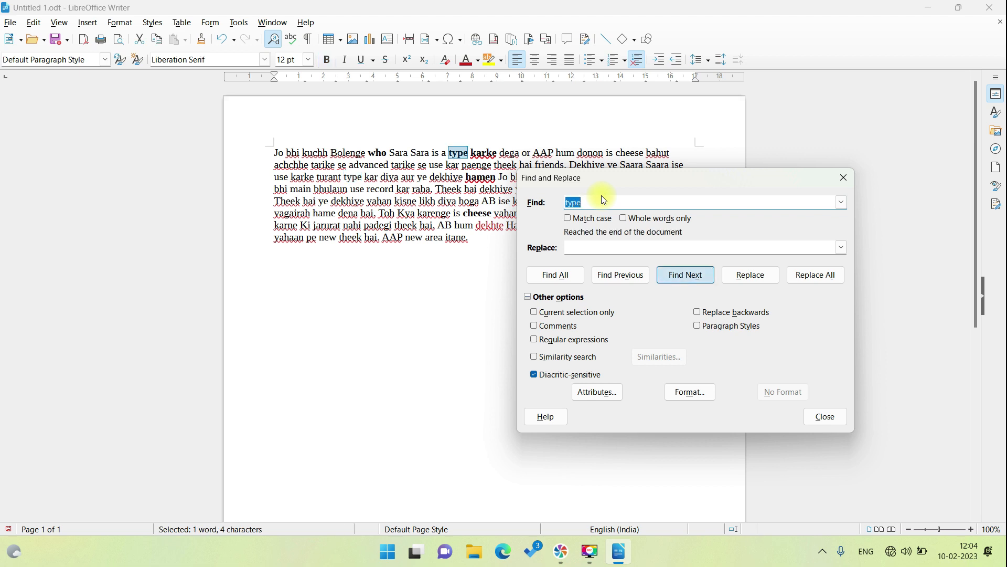
key(Return)
key(Return)
key(Return)
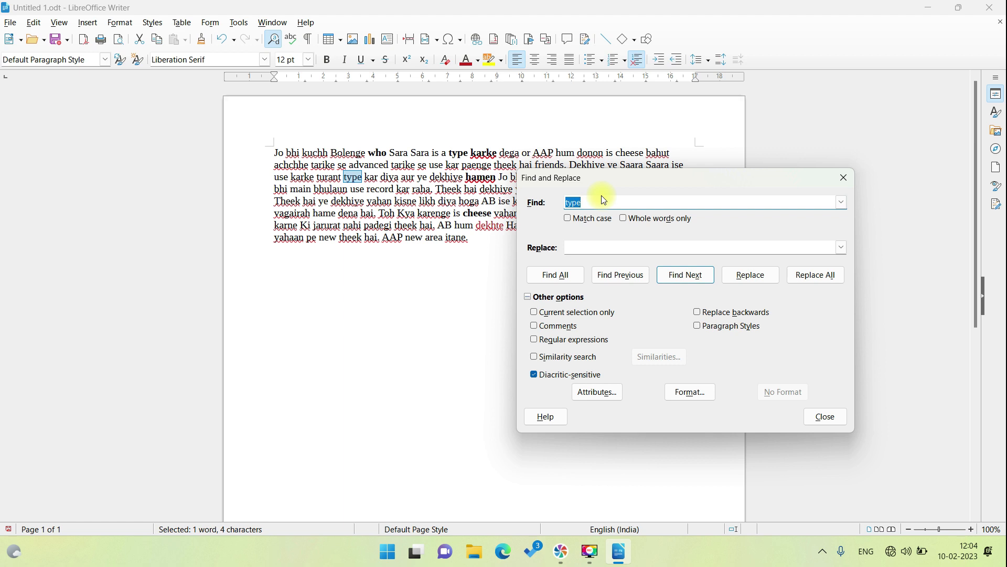
Step: Replace the occurrences of "type" with "Type" one at a time, run Replace All, and close Find and Replace
key(BackSpace)
text(t)
key(Tab)
key(Tab)
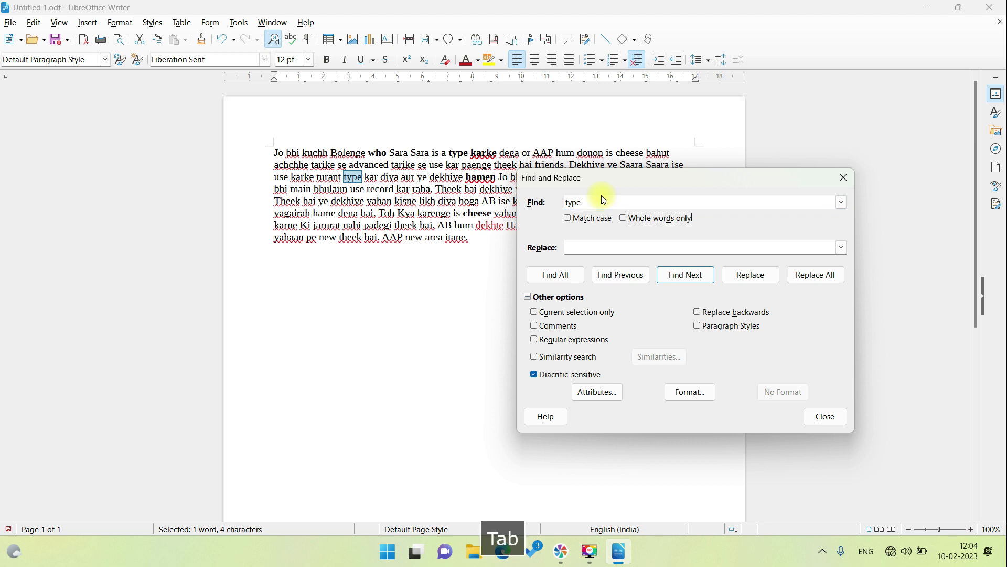
key(Tab)
text(T)
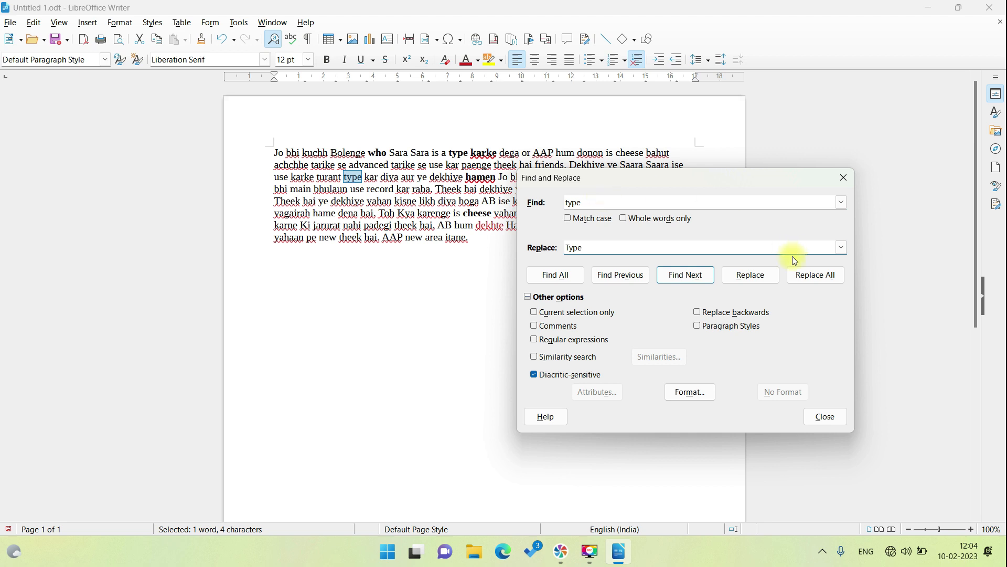
click(764, 275)
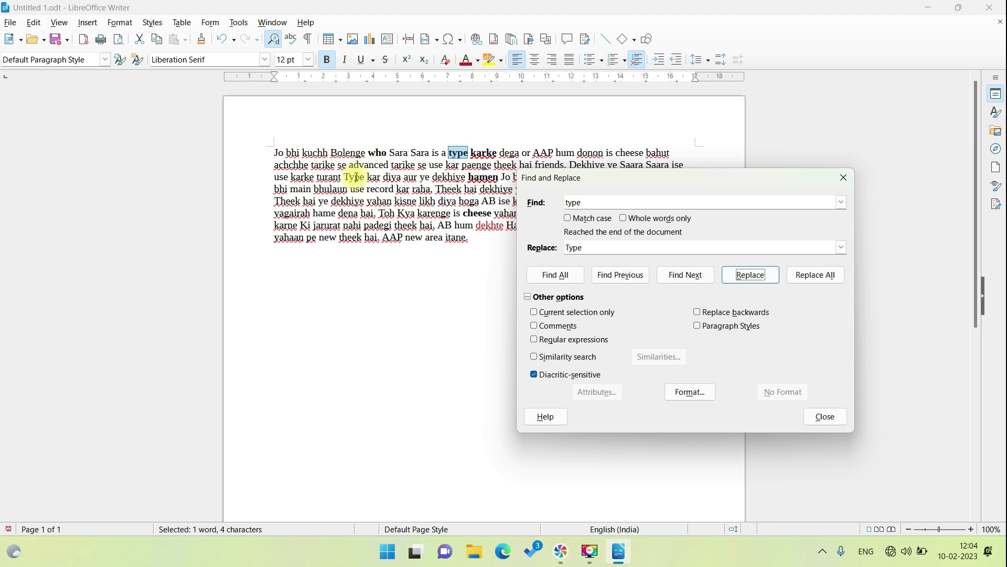
click(751, 276)
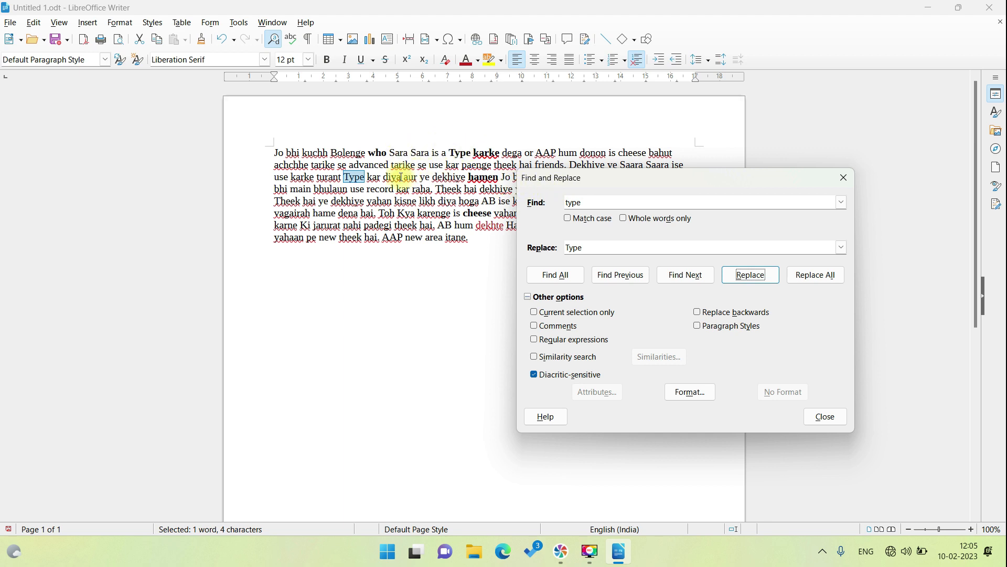
click(812, 279)
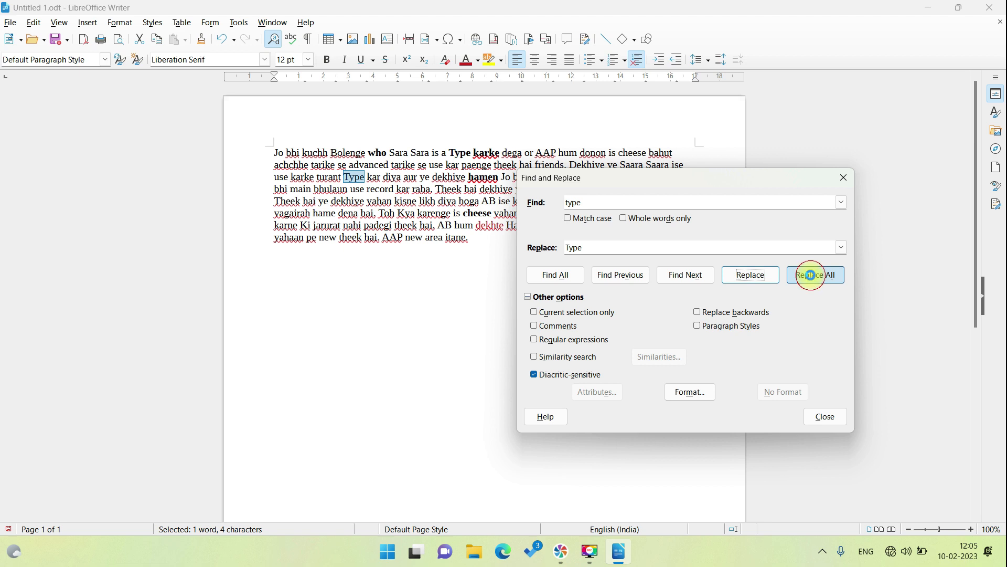
click(824, 416)
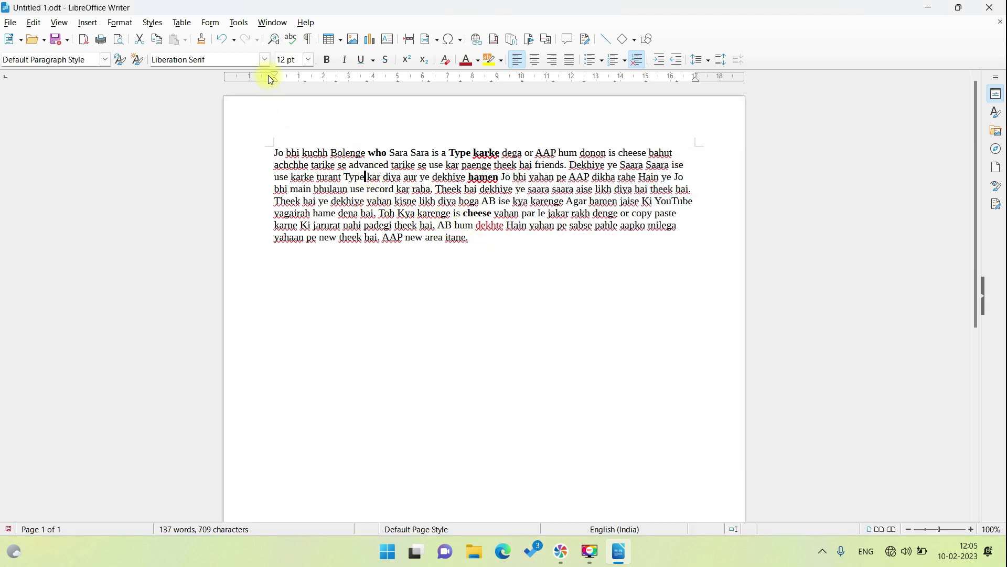
Step: Run the spelling check, try correcting "Dekhiye" to "Dedekind" and both "Saara" to "Saar", and close the check
click(290, 40)
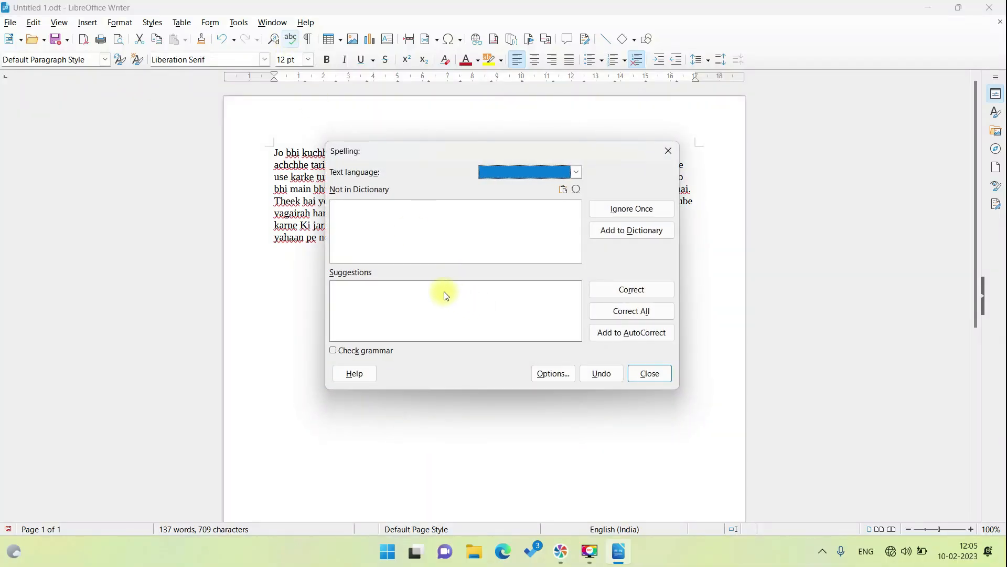
click(346, 207)
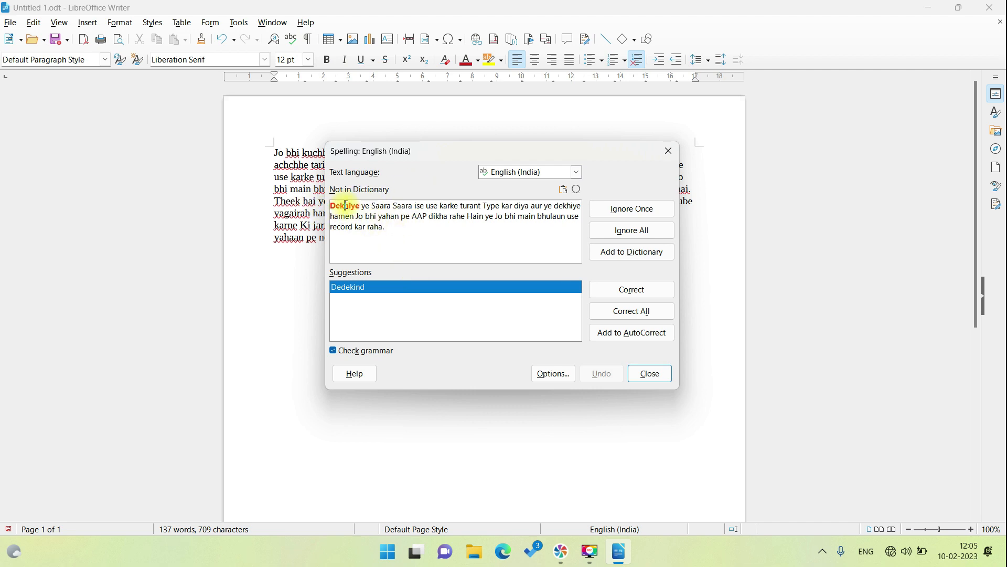
click(641, 288)
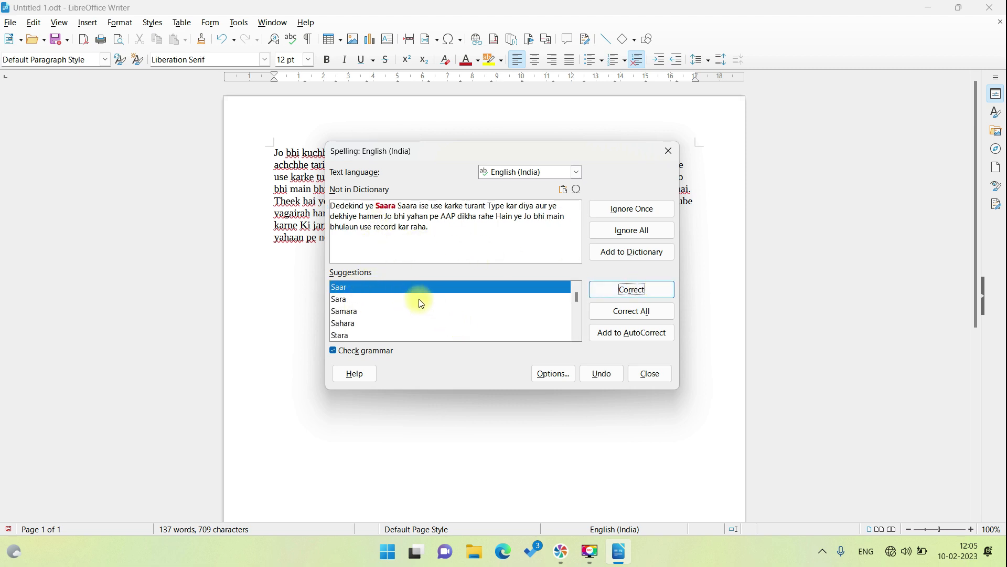
click(624, 290)
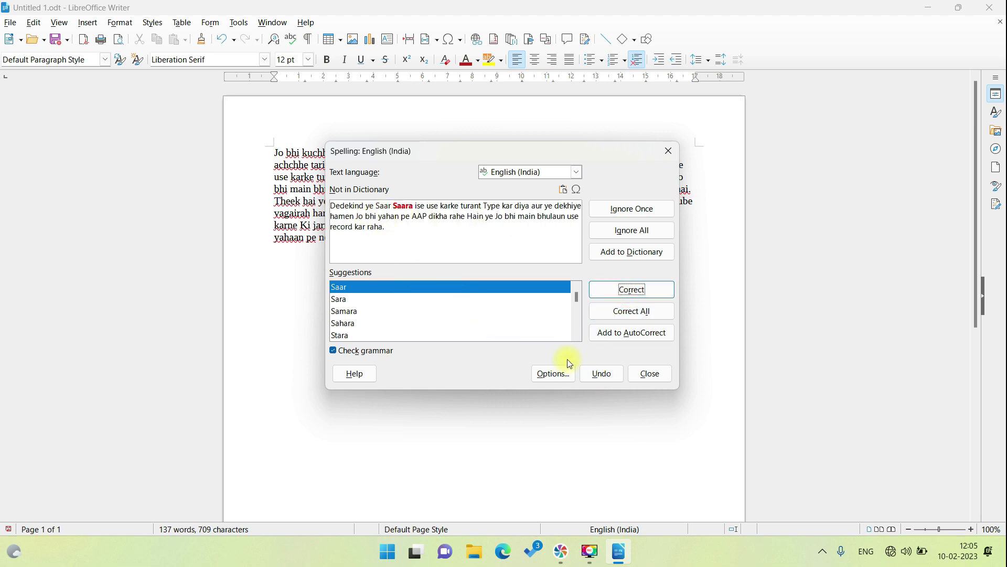
click(624, 290)
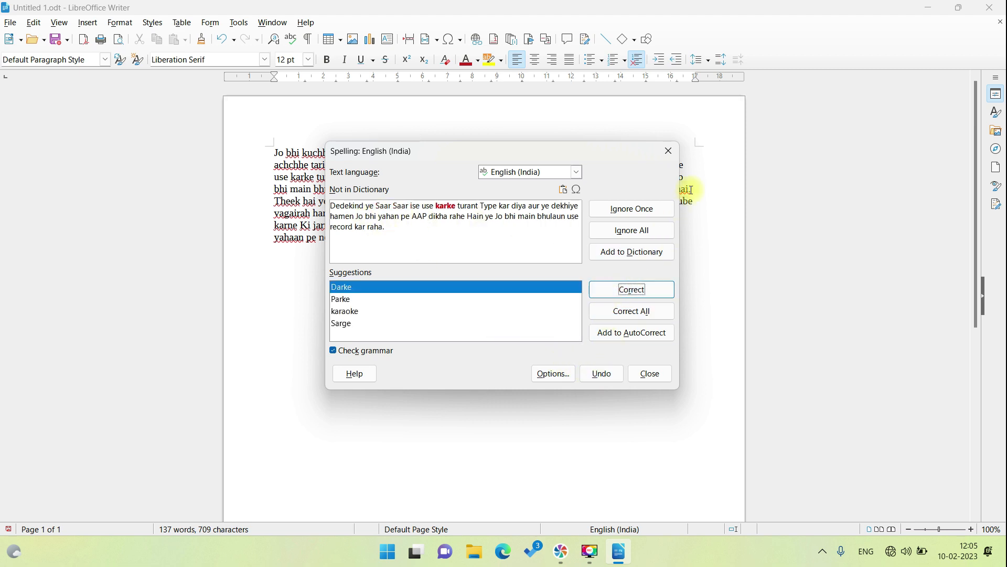
click(668, 150)
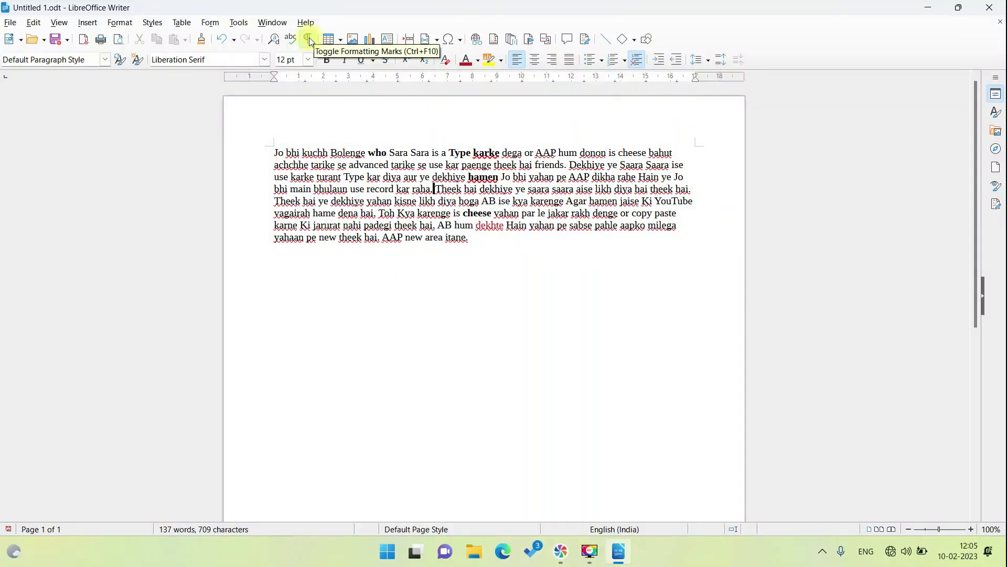
Step: Show the formatting marks in the document
click(308, 39)
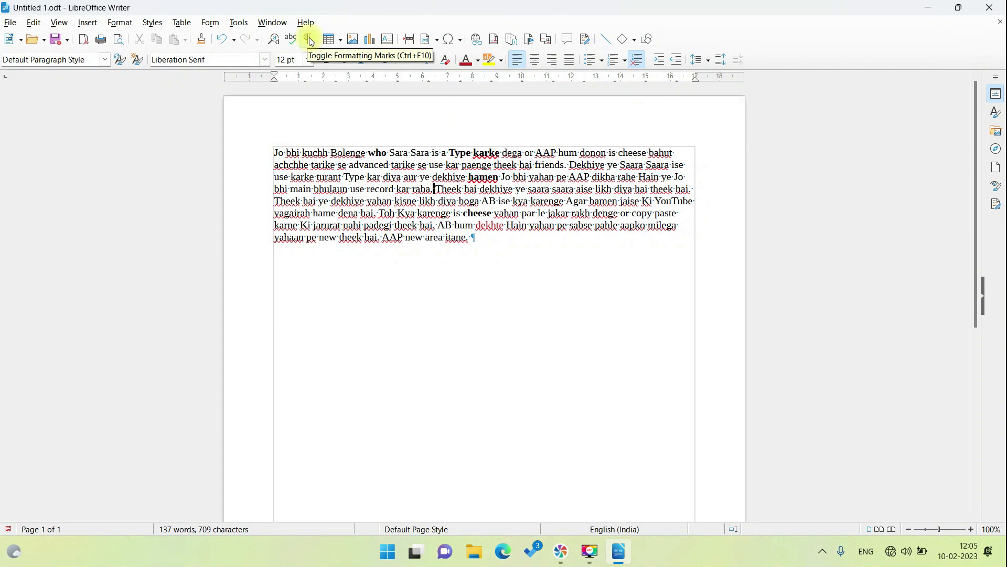
Step: Add the lines "Gjghjkl;" and "i[o" below the paragraph with an empty line between them, and hide the formatting marks
click(478, 239)
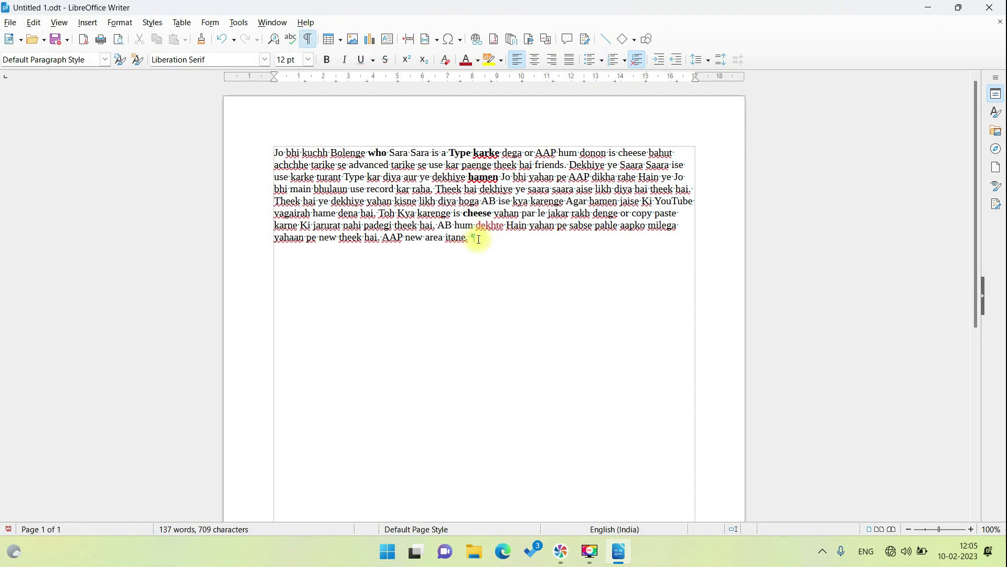
click(465, 247)
text(gjgh)
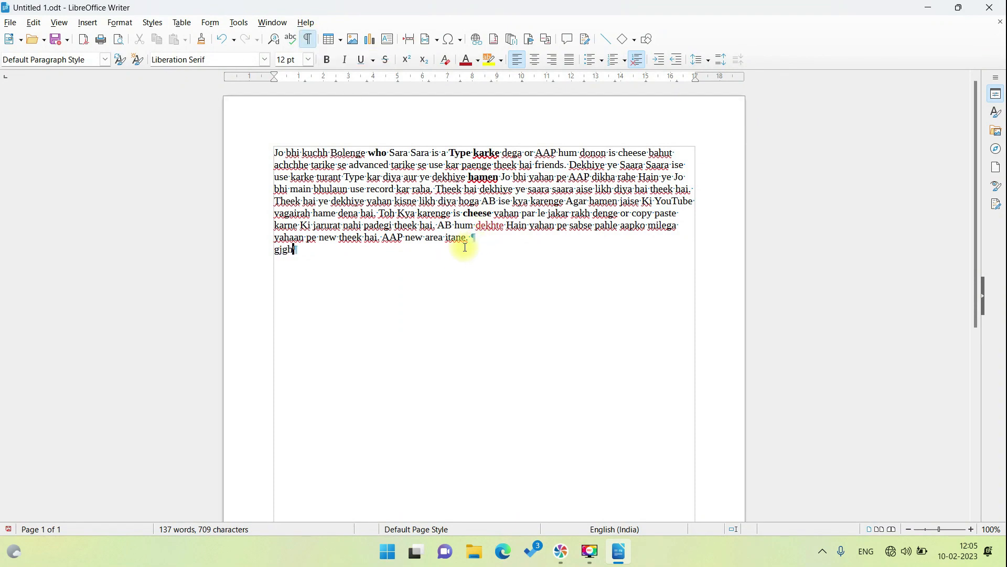
text(jkl;)
text(i[o)
key(Return)
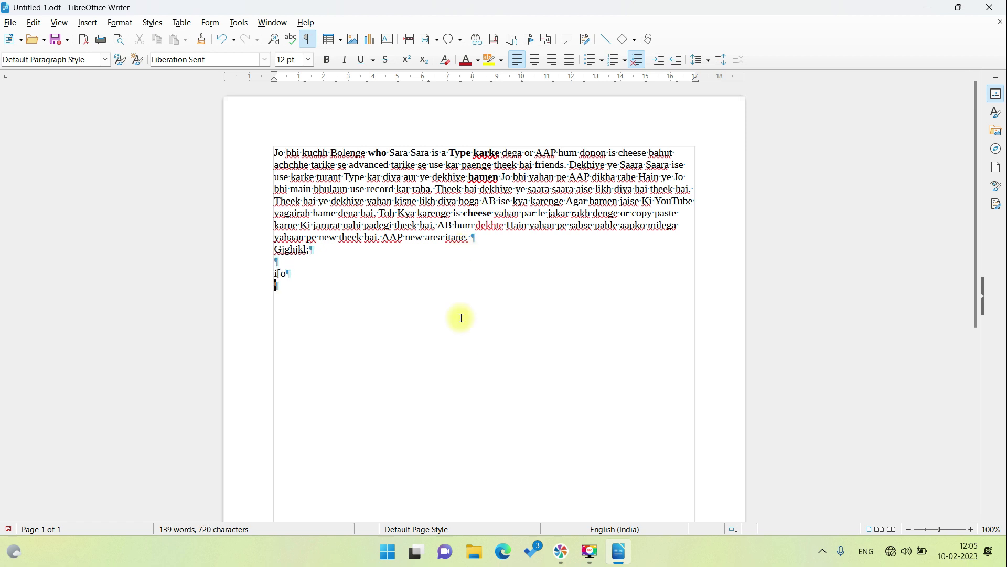
click(310, 45)
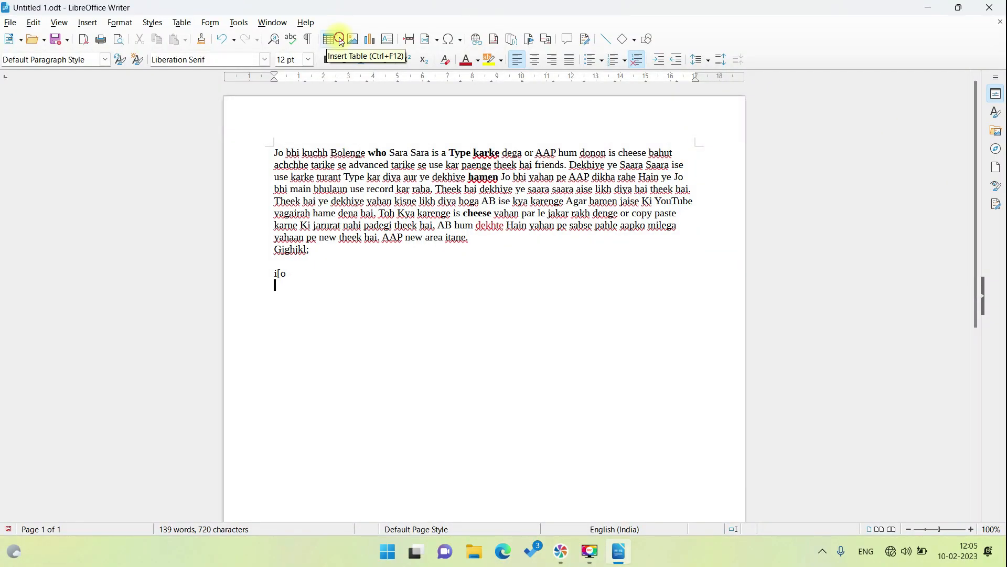
Step: Insert a table with seven columns and two rows below the "i[o" line
click(340, 39)
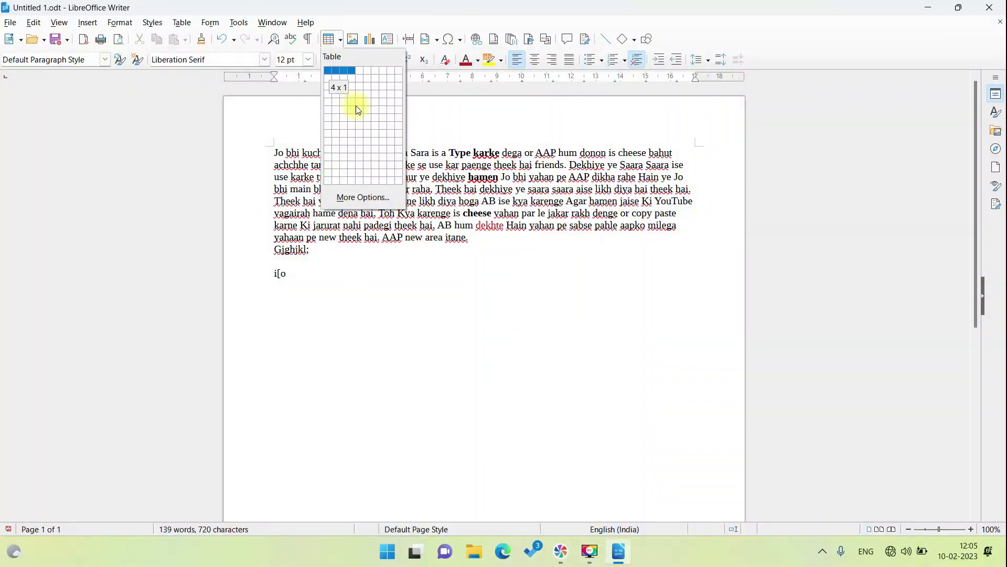
click(375, 82)
click(348, 281)
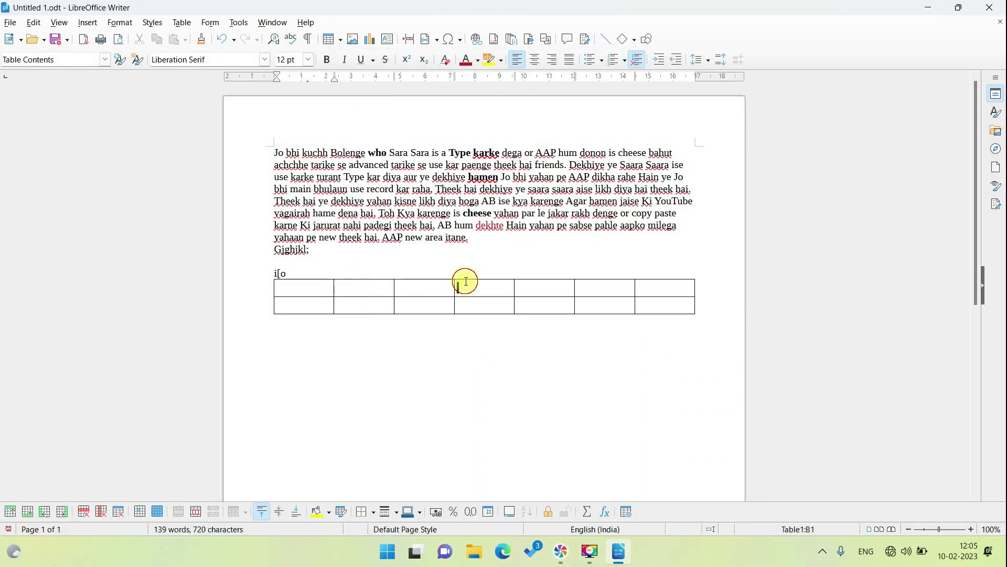
Step: Insert rows above and below and a column beside the top row's fifth cell, and delete the table's second row and first column
click(551, 287)
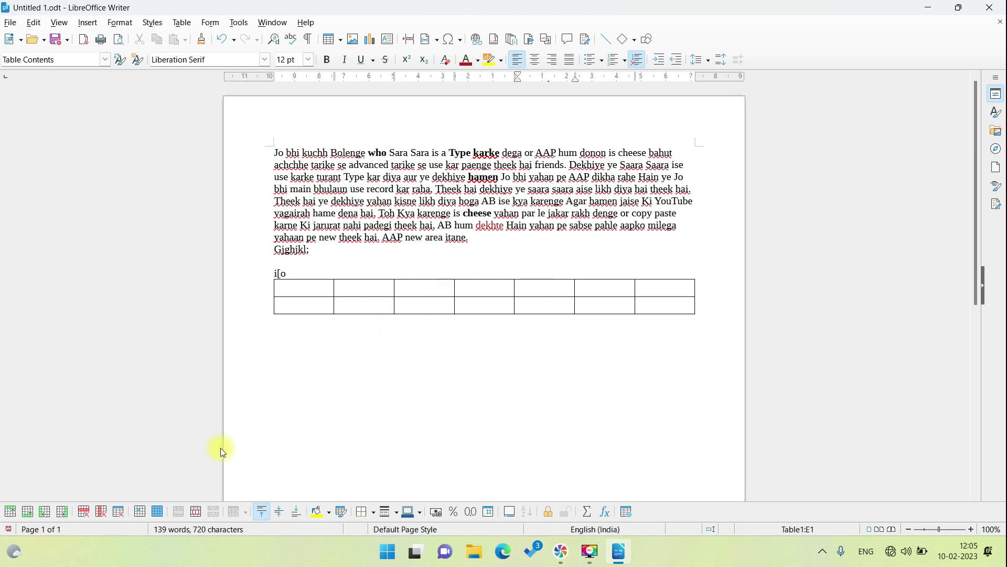
click(13, 511)
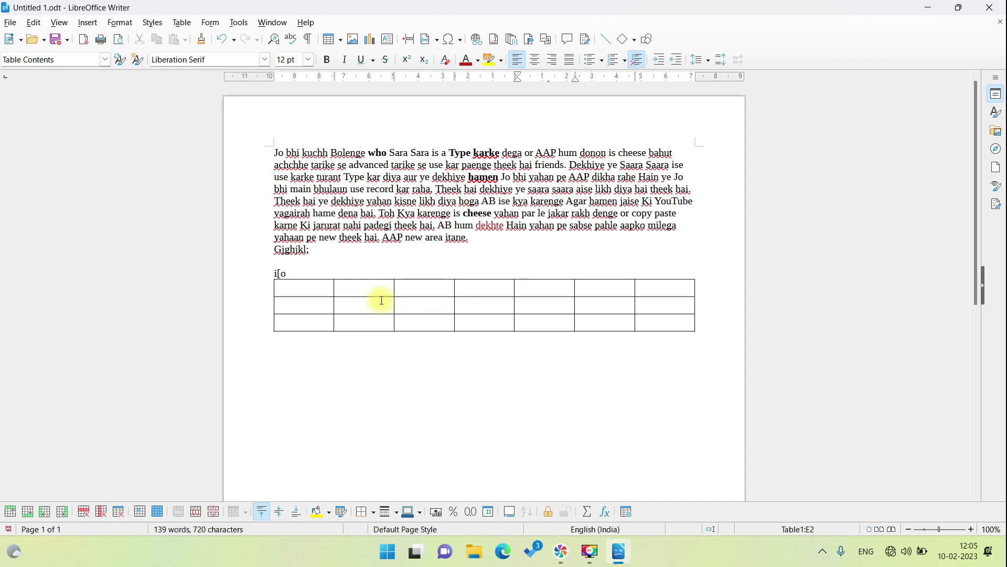
click(31, 513)
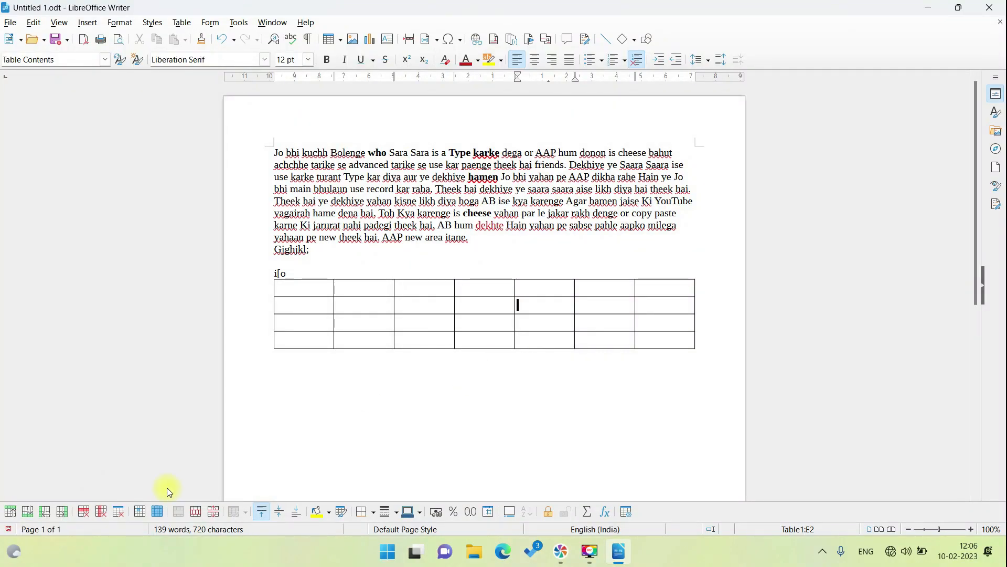
click(52, 512)
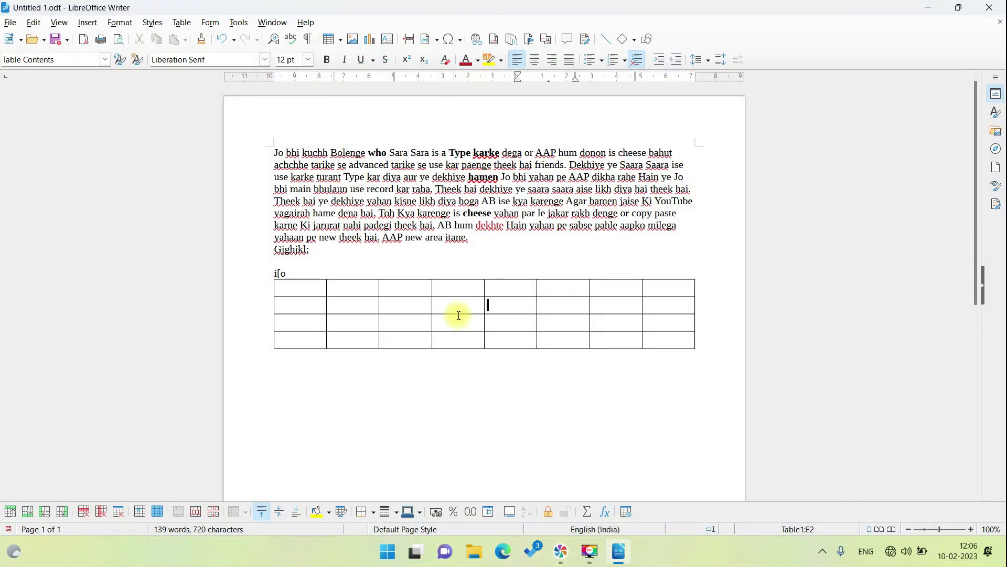
click(84, 511)
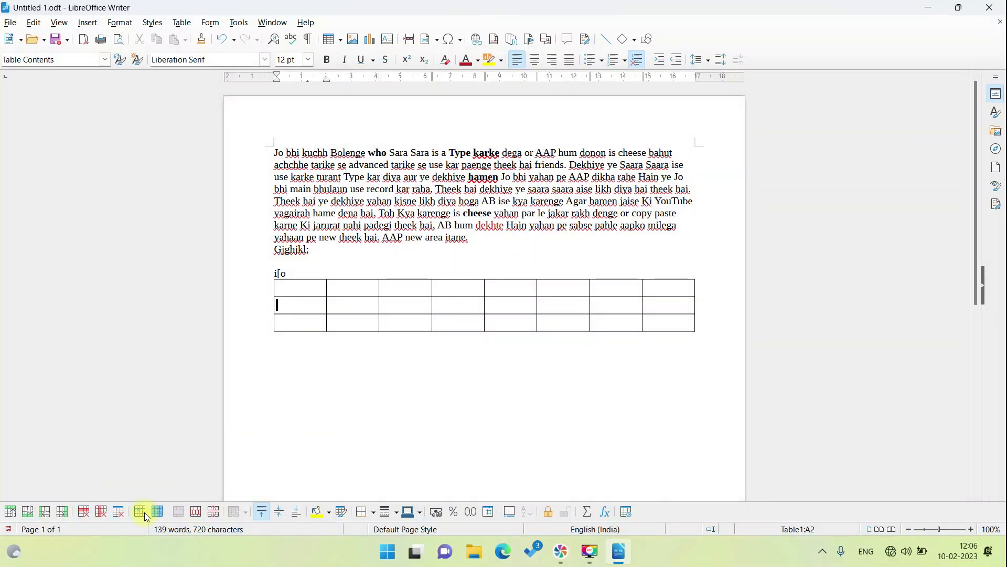
click(105, 512)
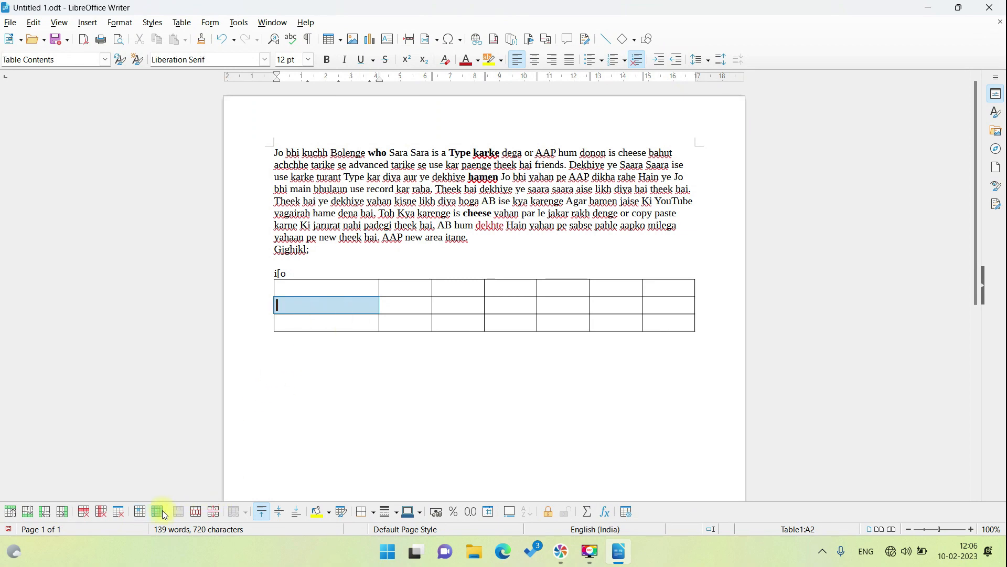
Step: Merge all the table's cells into one and split that cell horizontally into 2
click(163, 513)
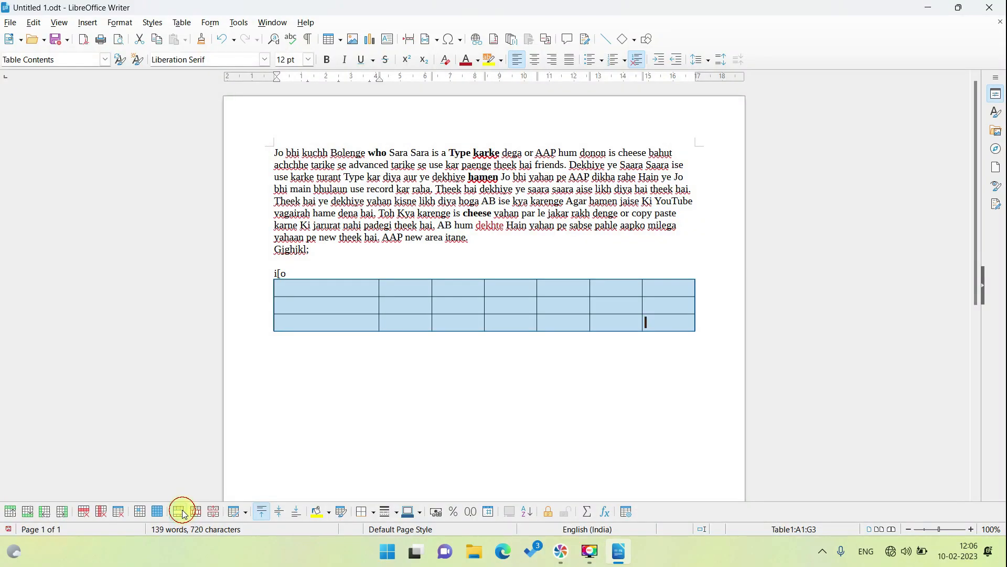
click(179, 512)
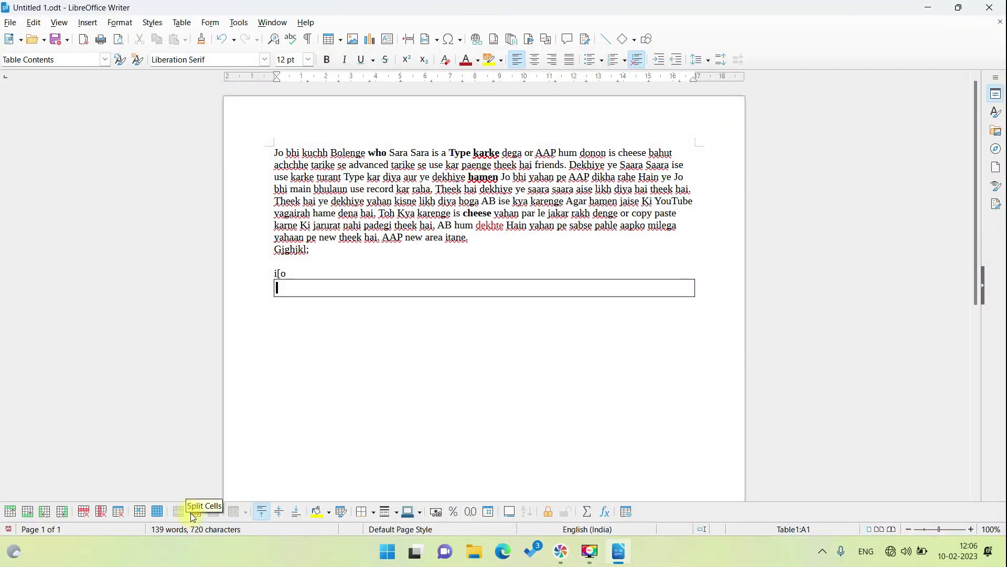
click(191, 512)
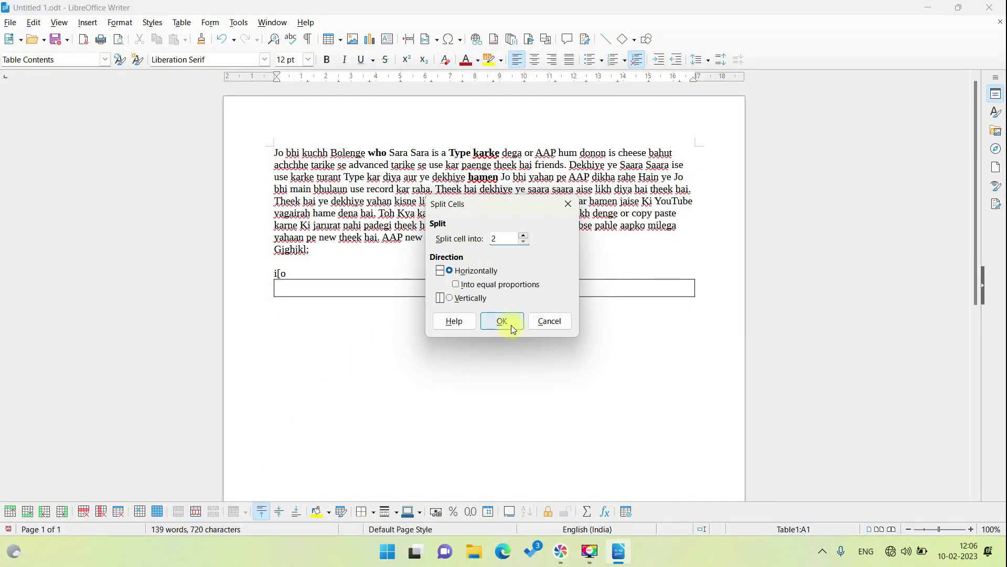
click(514, 330)
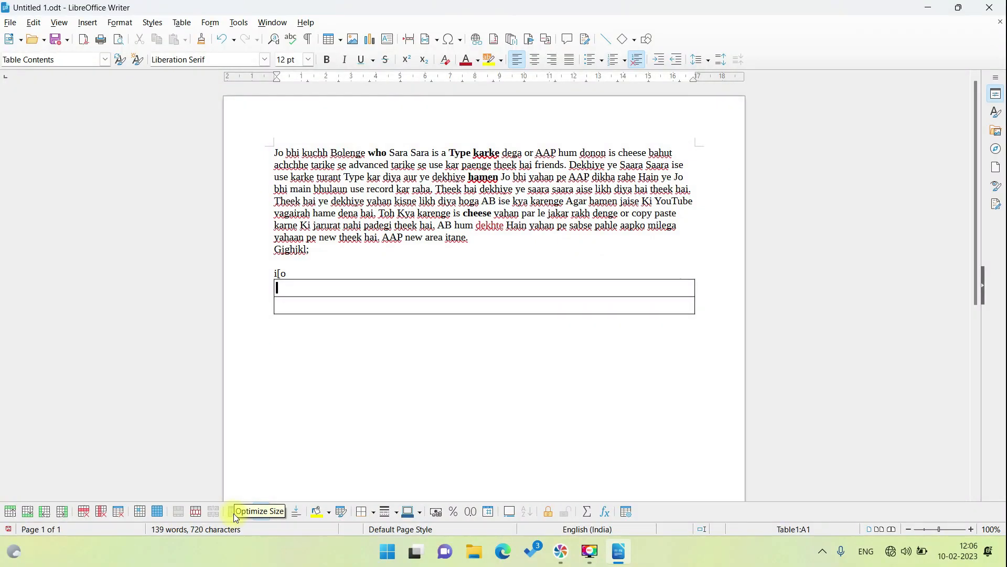
Step: Split the table's top cell vertically into 2 cells
click(197, 512)
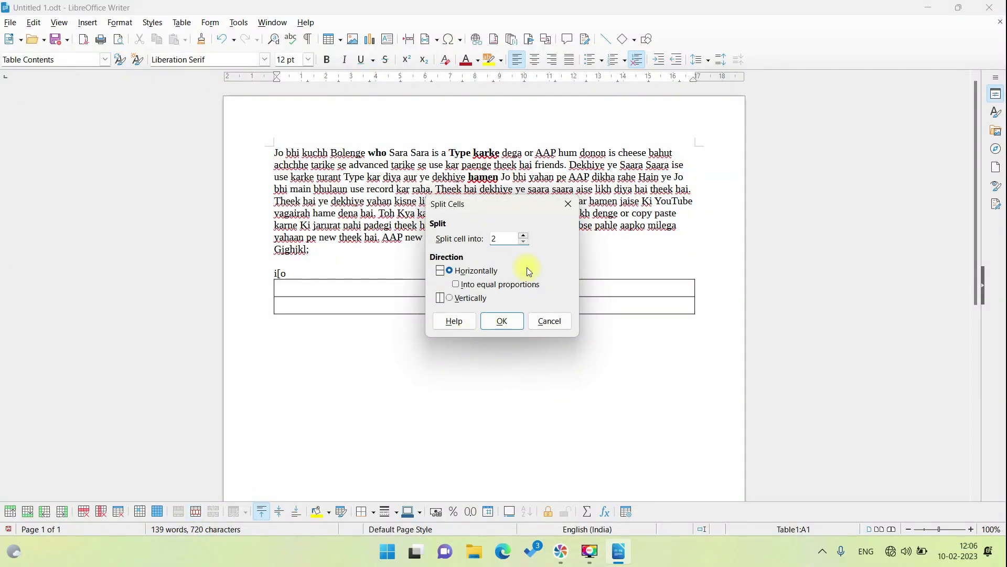
click(470, 300)
click(502, 321)
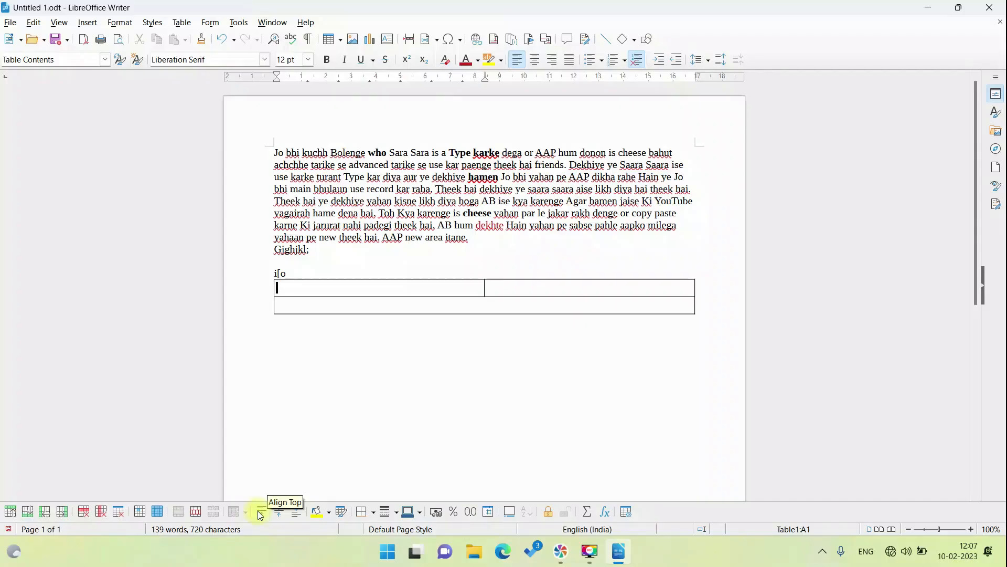
Step: Make the table's top row taller, enter "Leftop" in its first cell, and center the text vertically and horizontally
click(258, 515)
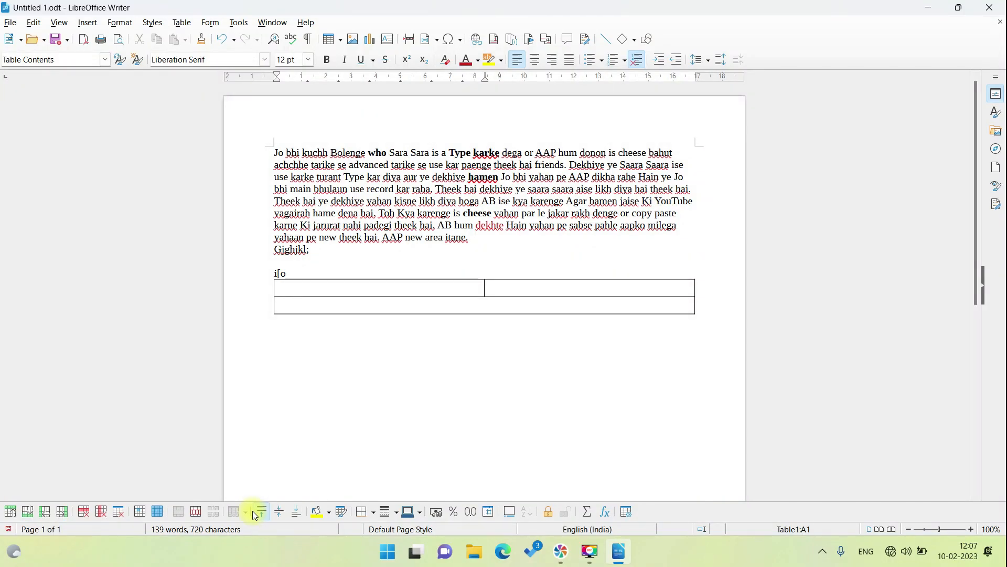
drag(468, 297, 468, 329)
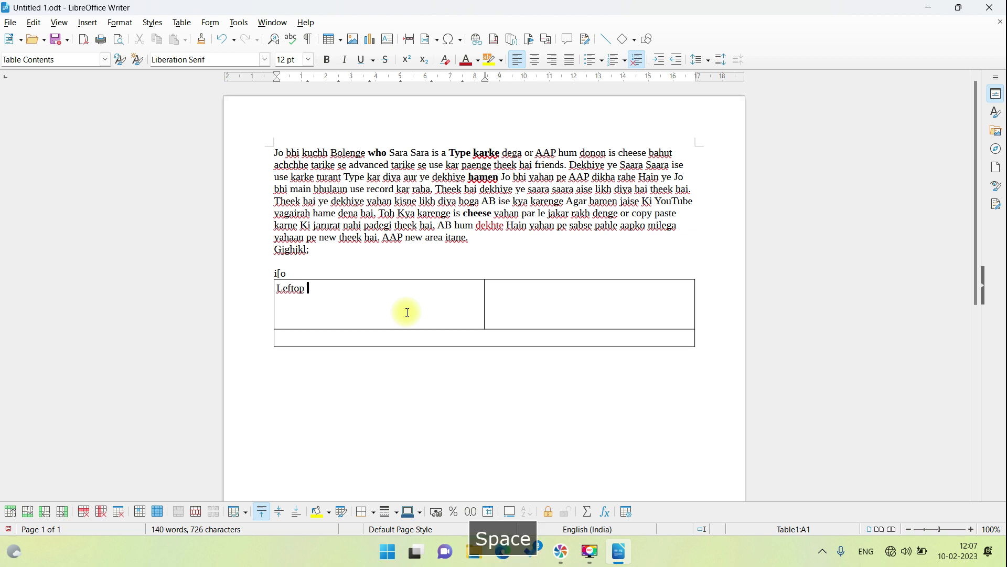
click(281, 511)
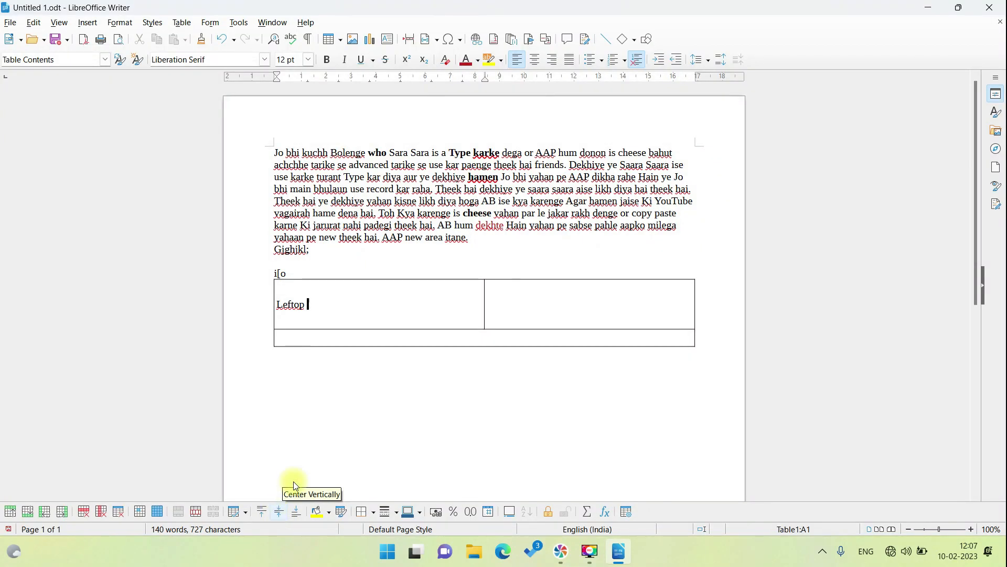
click(535, 59)
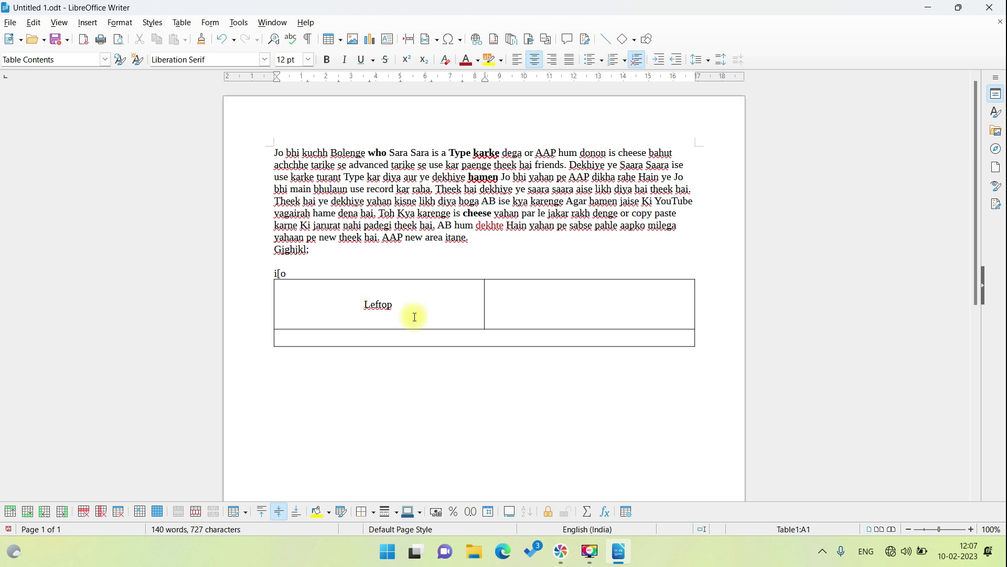
Step: Fill the "Leftop" cell with yellow and apply the Box List Green AutoFormat style to the table
scroll(383, 315, down, 1)
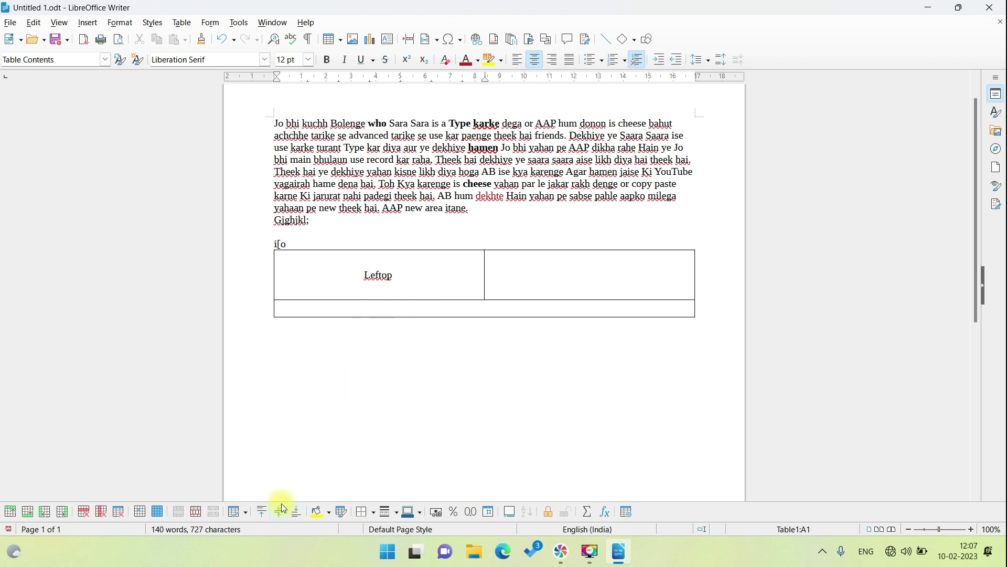
click(319, 515)
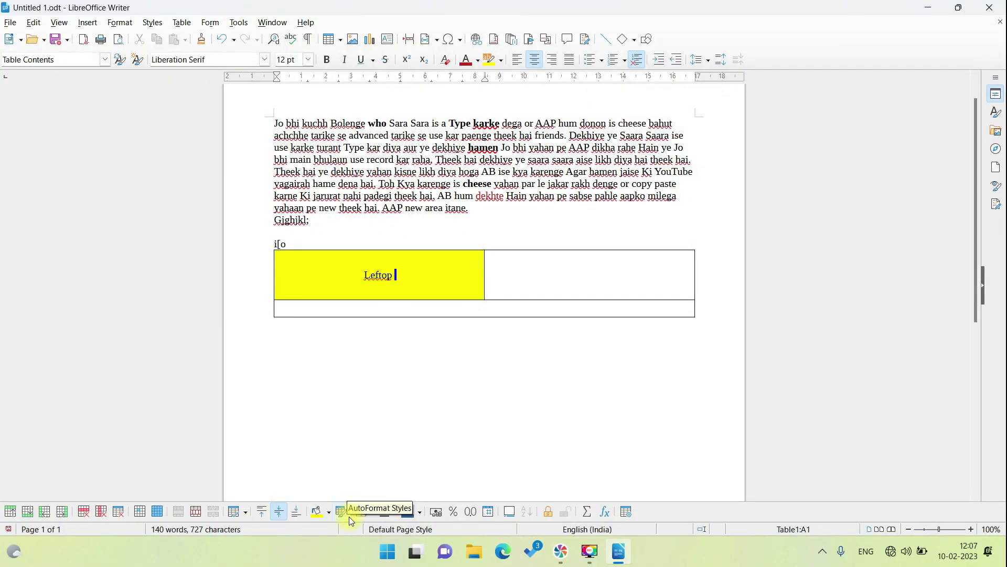
click(348, 516)
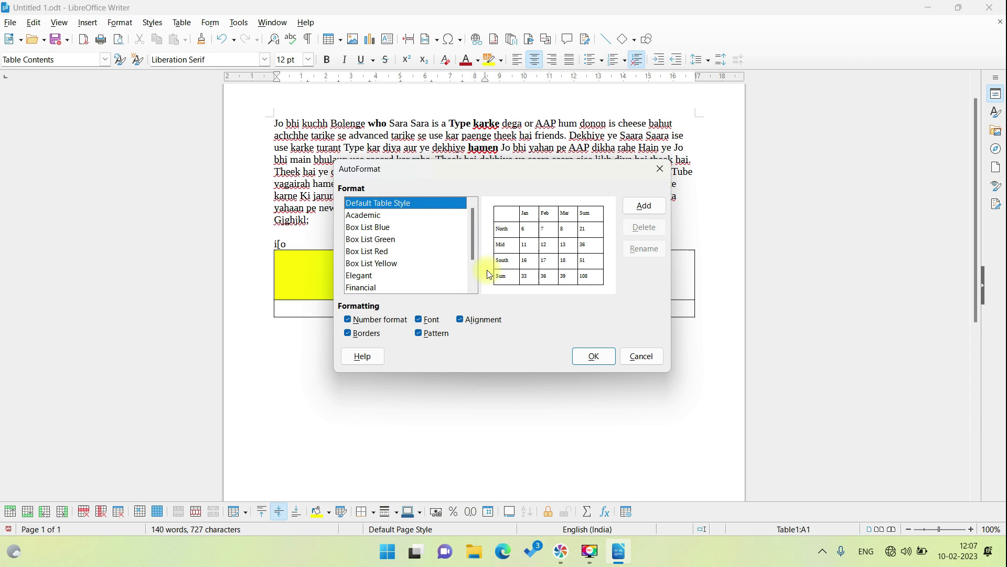
click(399, 239)
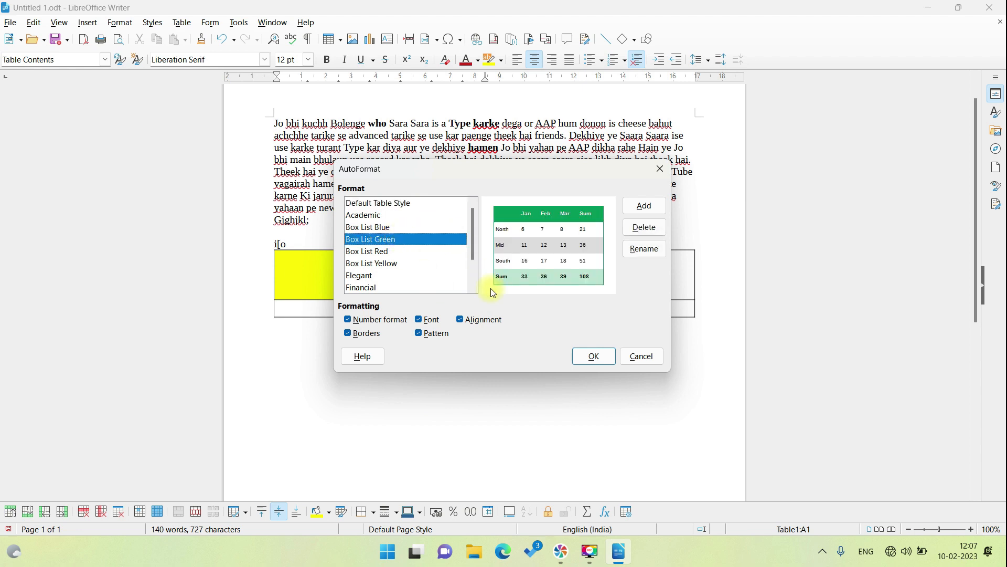
click(592, 355)
Step: Apply a bottom border to the second cell of the table's top row
click(574, 273)
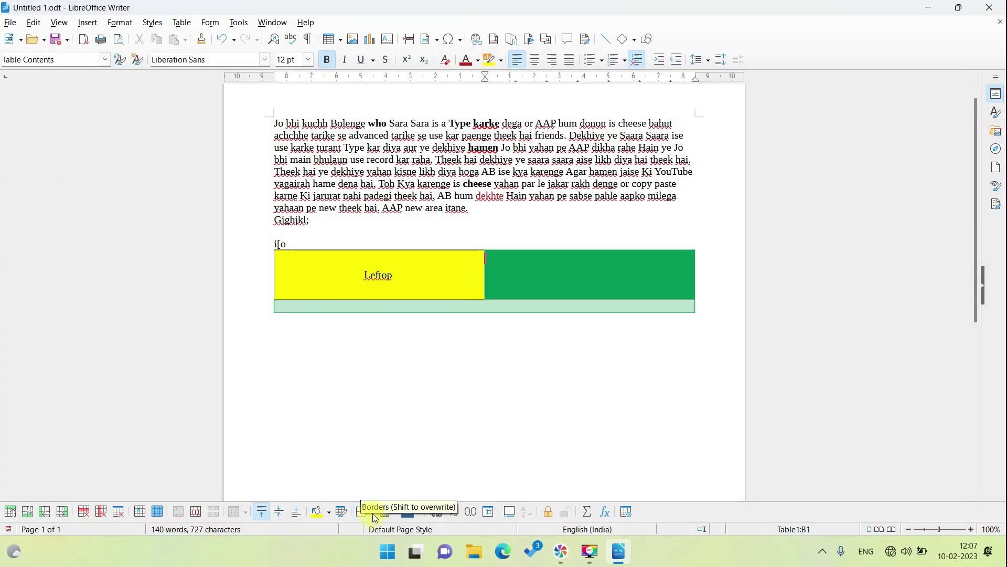
click(373, 513)
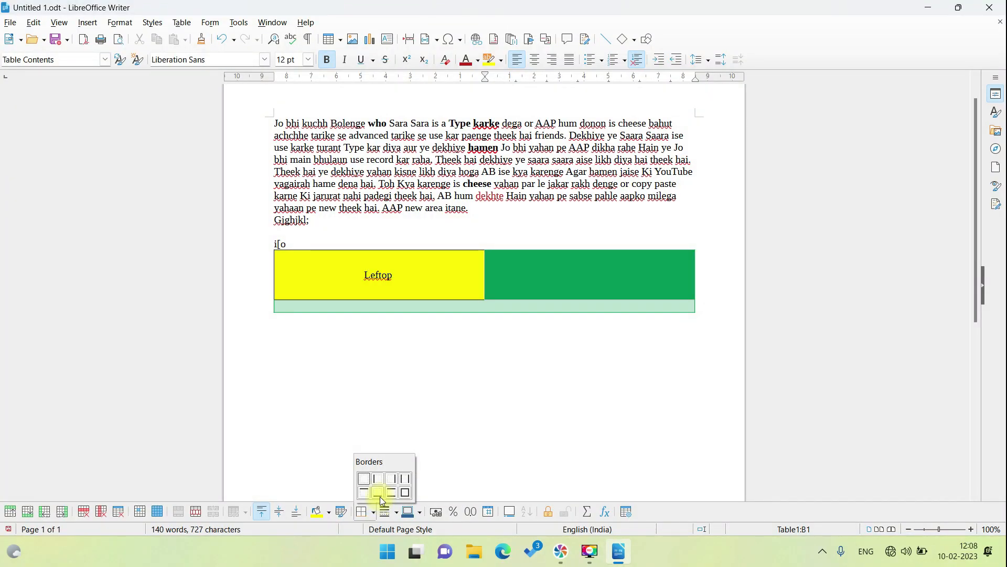
click(378, 492)
Step: Give the table's bottom cell an embossed border style and a light lime border color
click(559, 304)
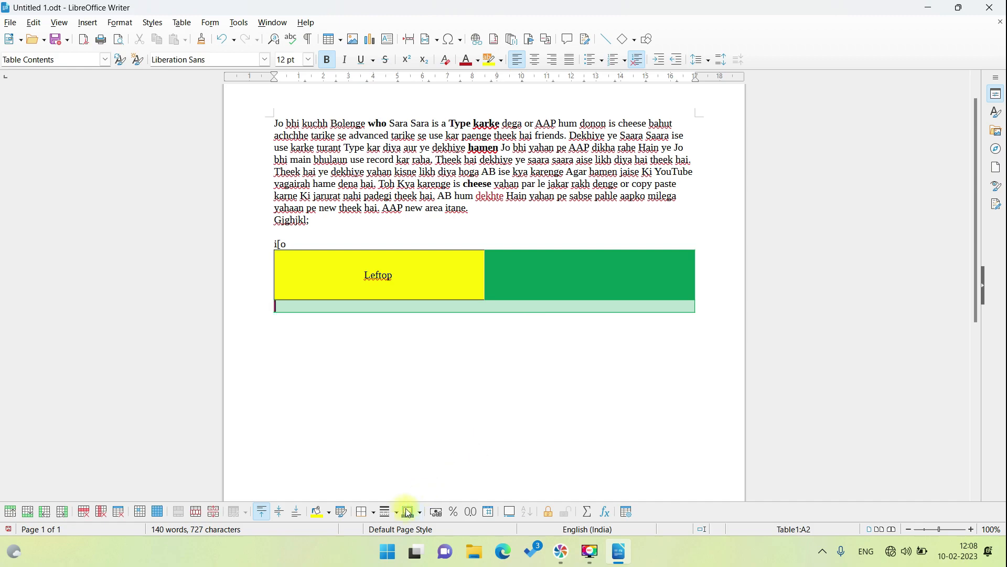
click(395, 513)
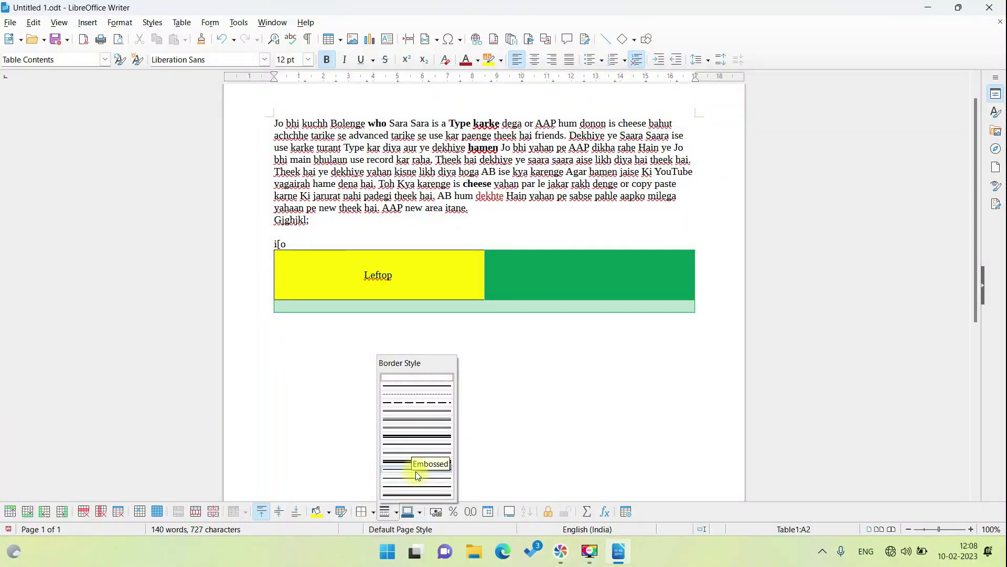
click(417, 469)
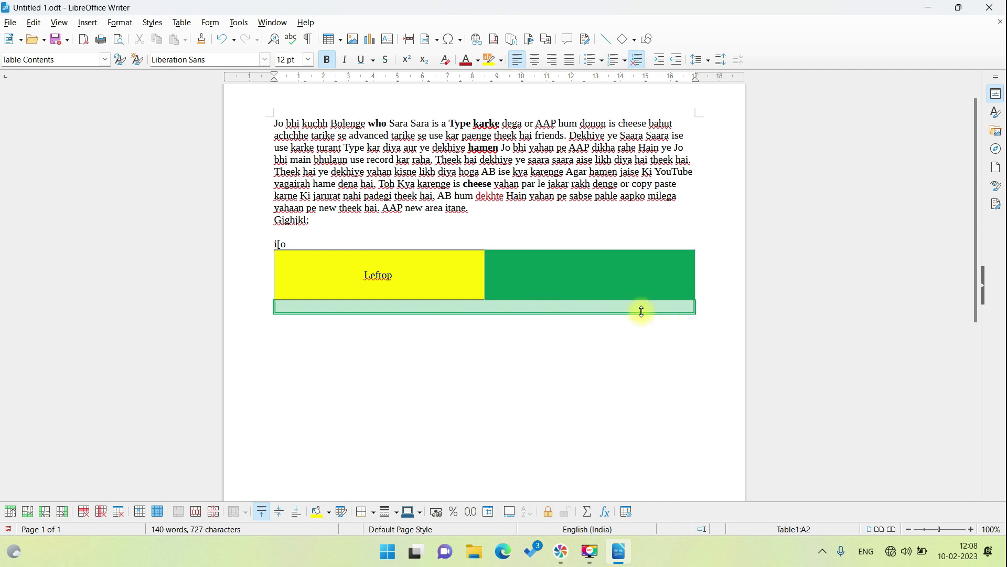
click(424, 515)
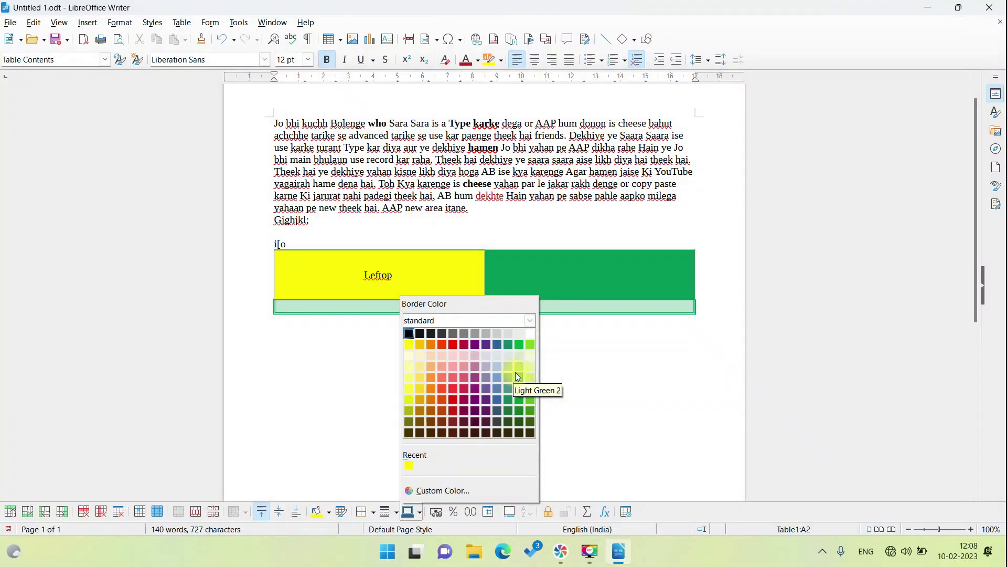
click(531, 378)
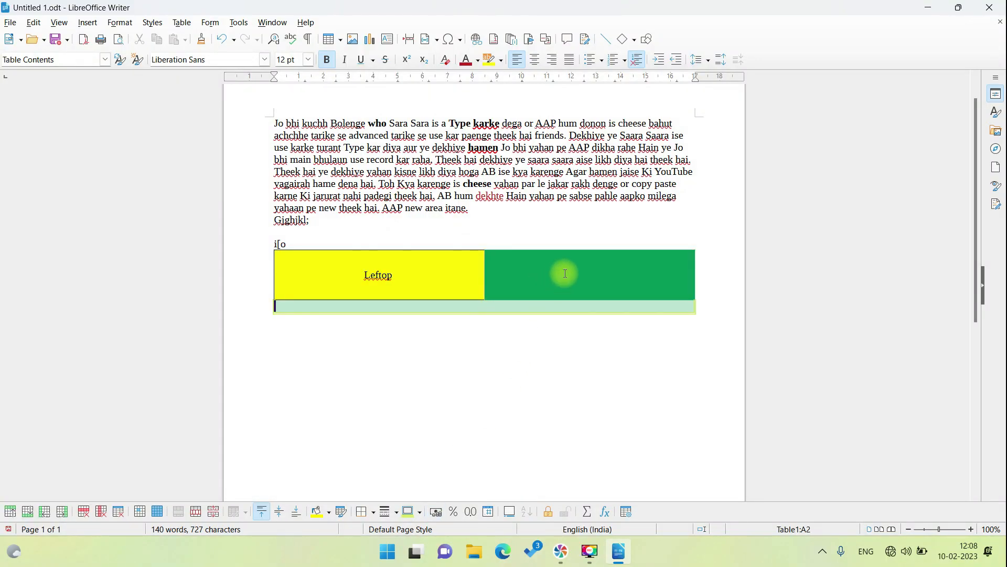
Step: Enter 4646 in the second cell of the table's top row
click(565, 273)
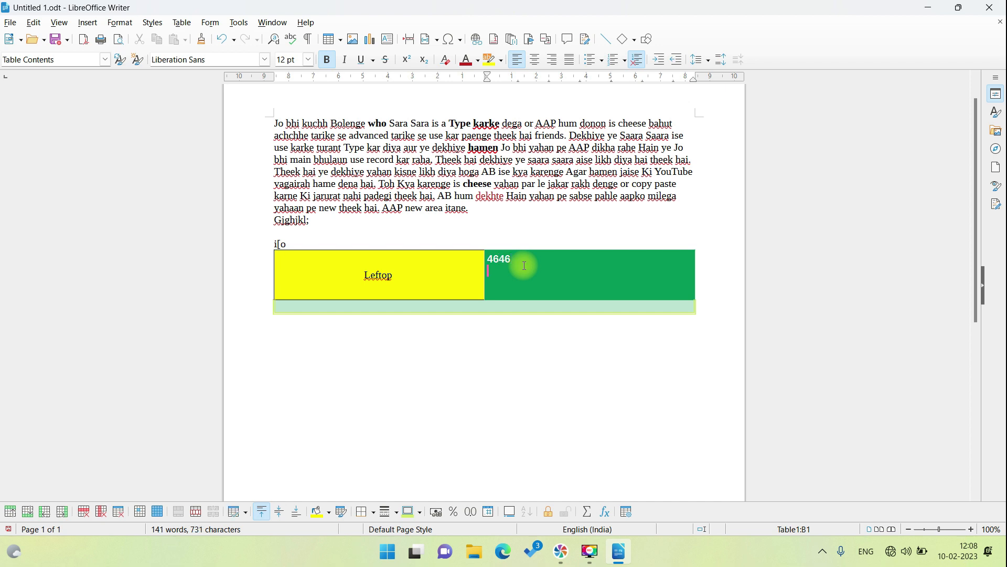
click(539, 264)
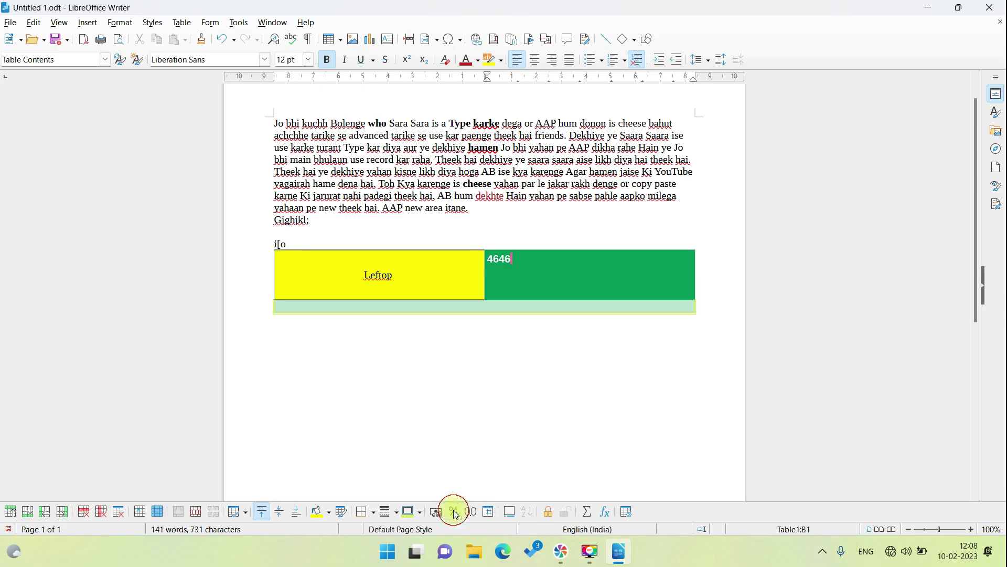
Step: Replace the number in the second cell of the table's top row with 44 and apply the decimal number format
click(536, 265)
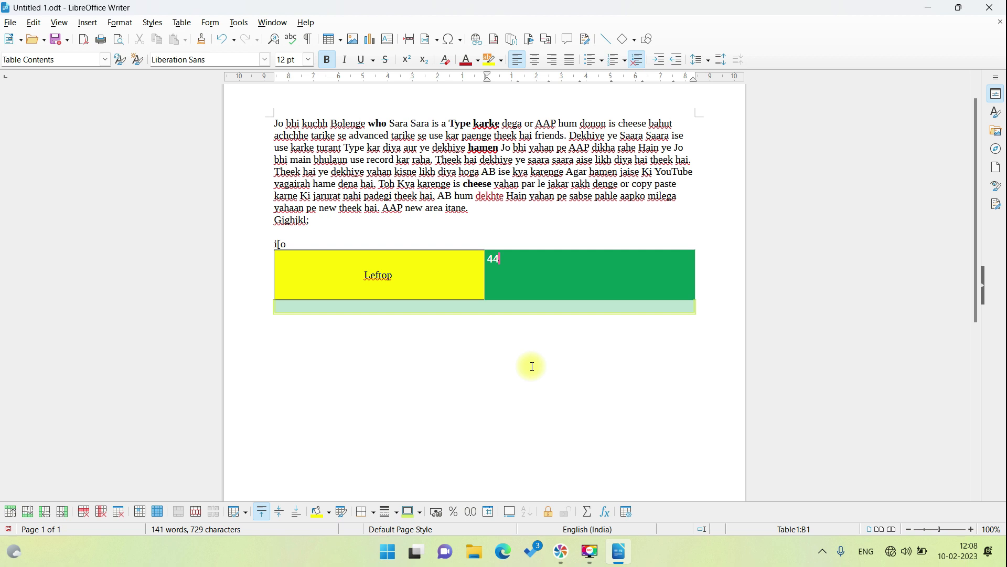
click(452, 264)
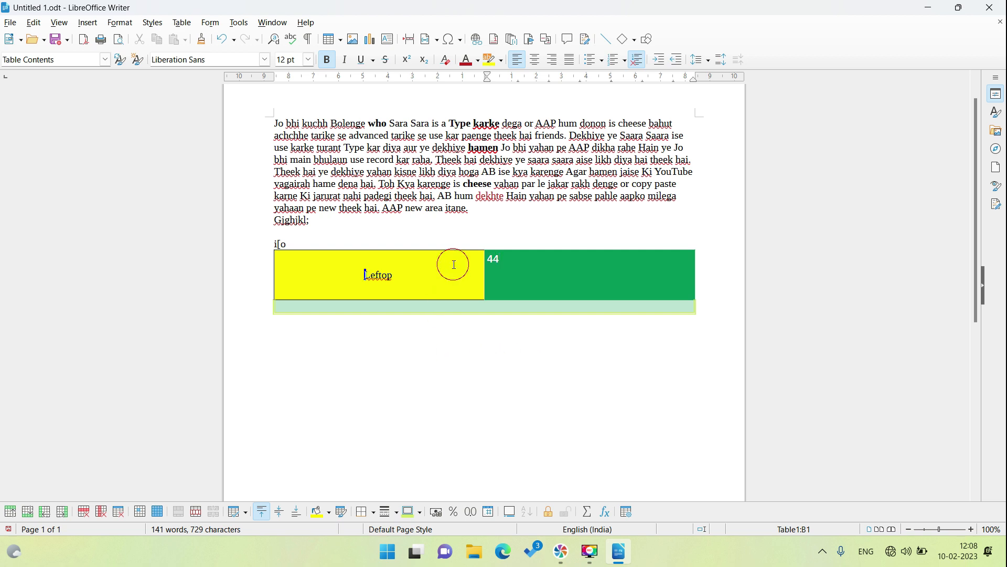
click(586, 279)
click(408, 282)
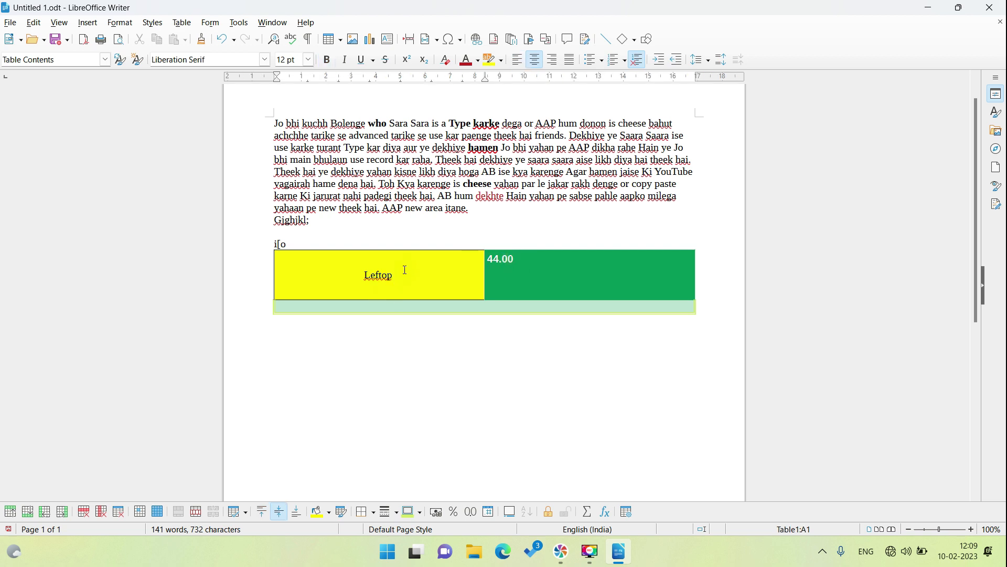
click(475, 515)
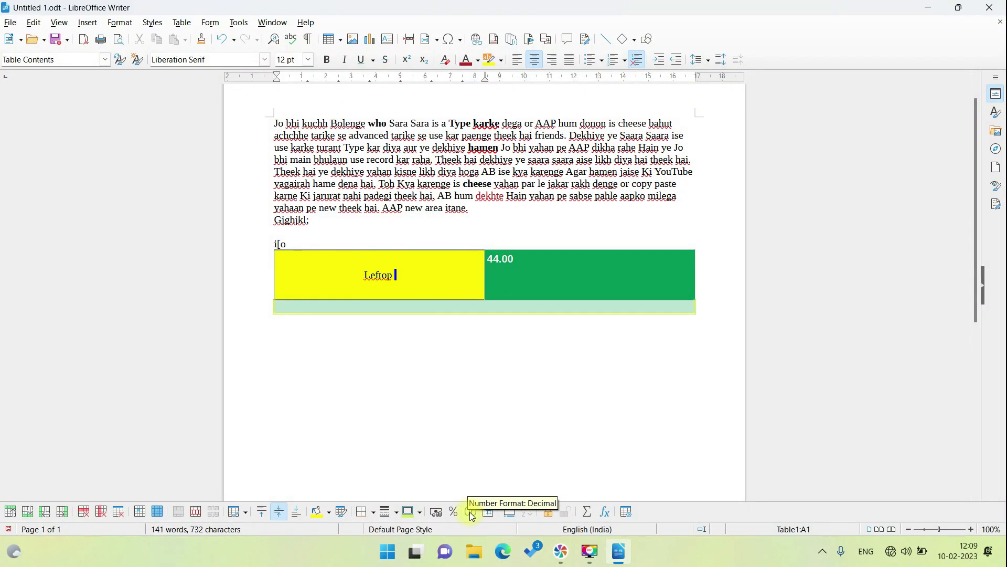
Step: Set the number format of the table's green cell to General in the Number category
click(571, 268)
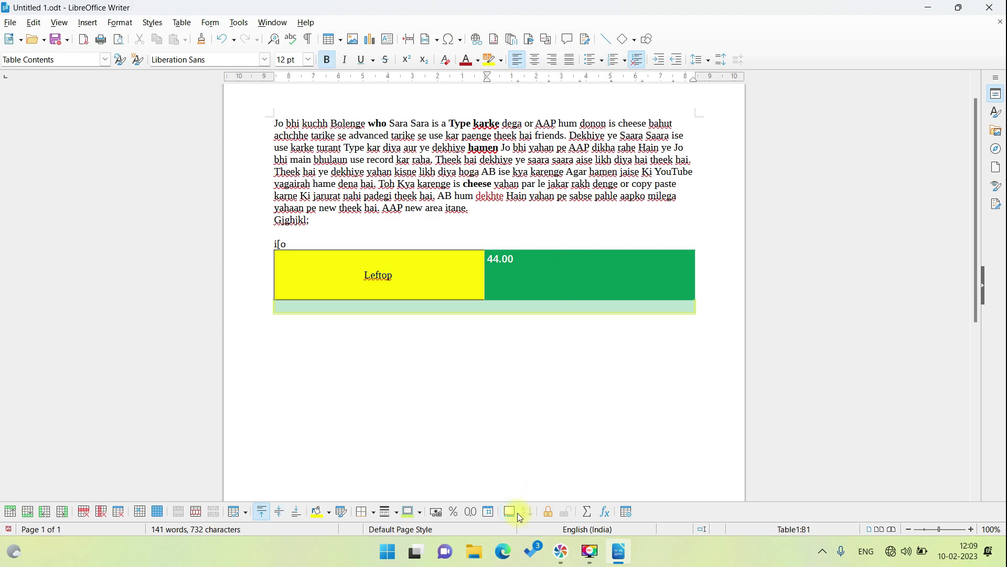
click(487, 513)
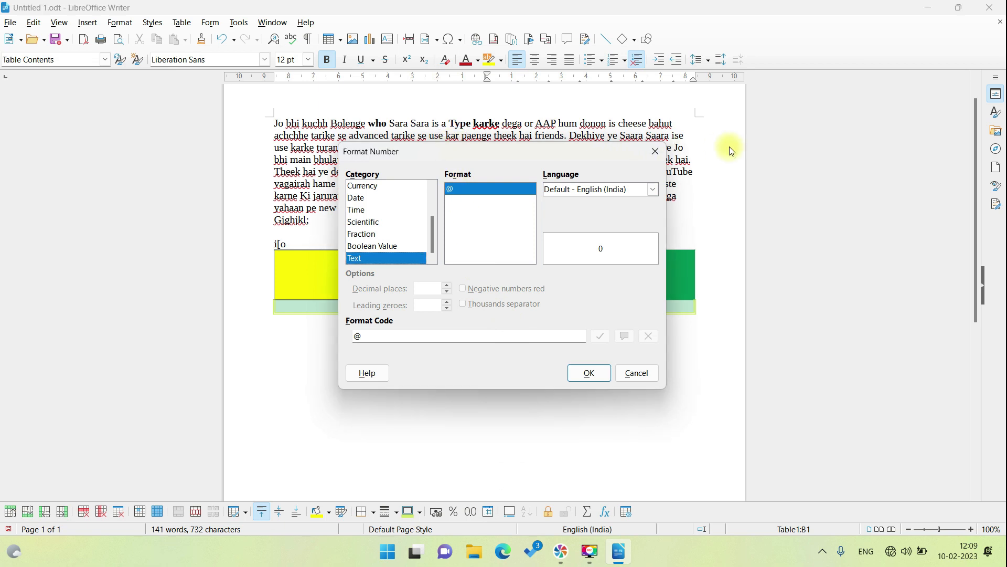
drag(500, 154, 825, 124)
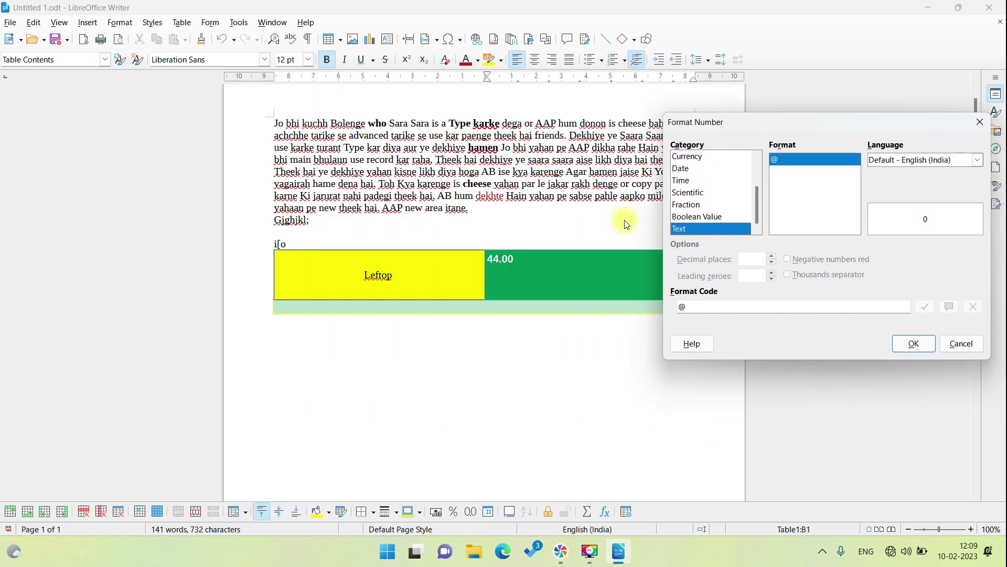
scroll(701, 188, up, 2)
click(701, 182)
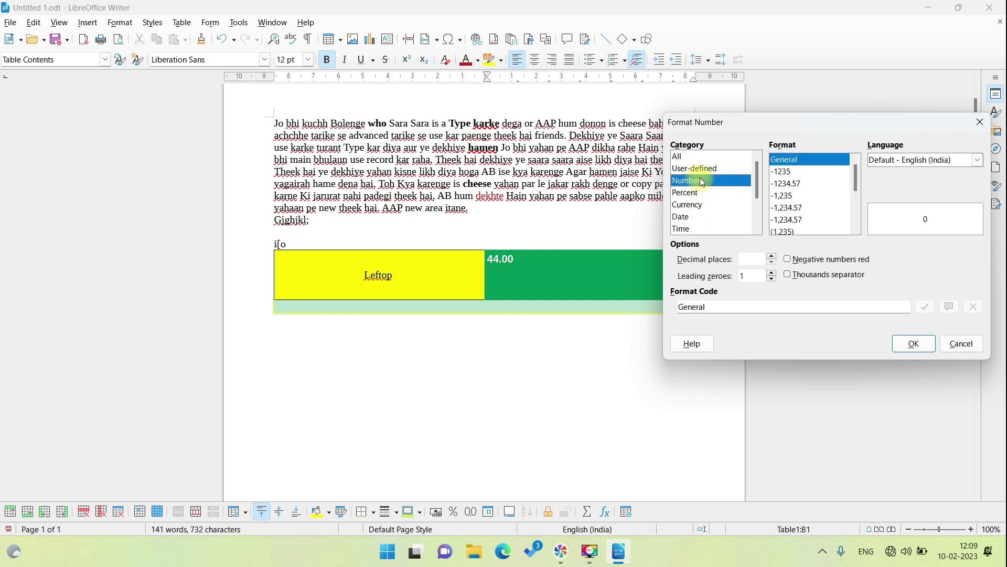
scroll(803, 199, down, 3)
scroll(803, 200, up, 3)
click(914, 345)
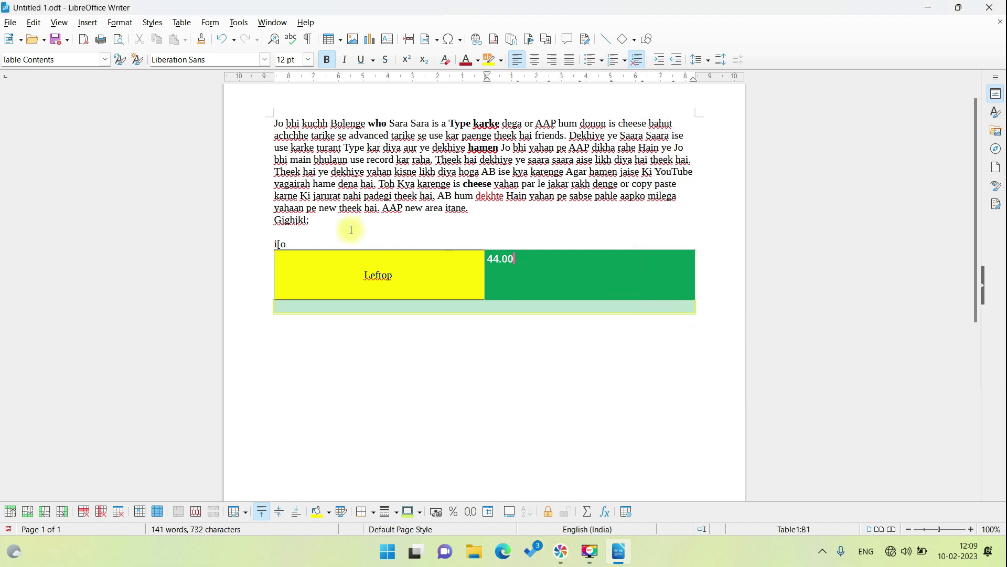
Step: Insert the caption "tabel" above the table, using the Table category and Arabic (1 2 3) numbering
click(418, 283)
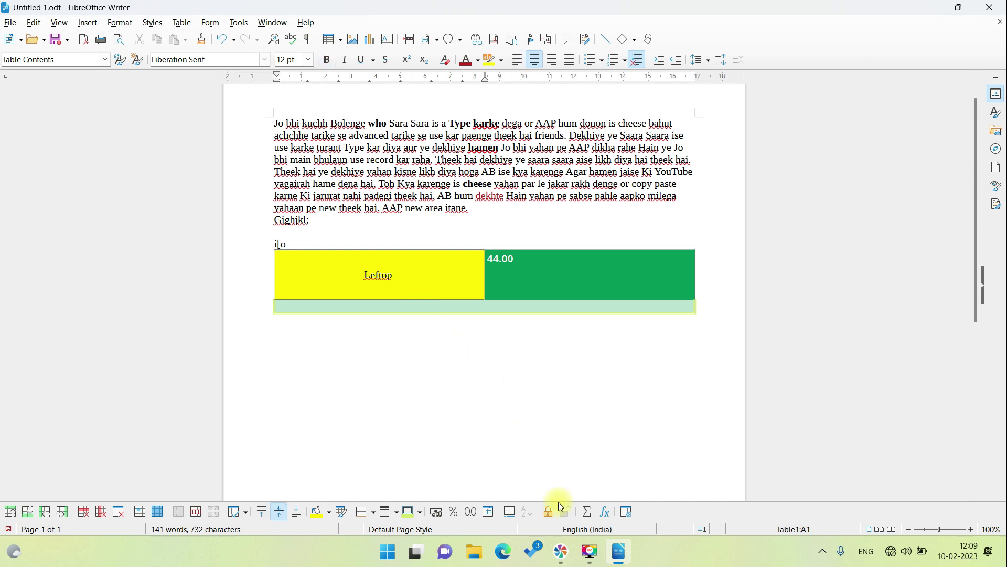
click(510, 511)
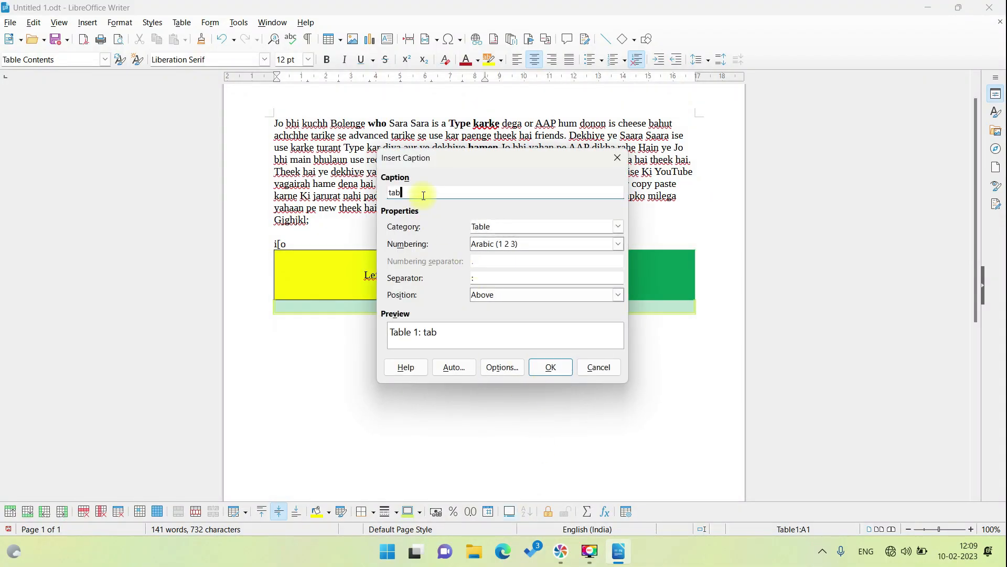
key(Return)
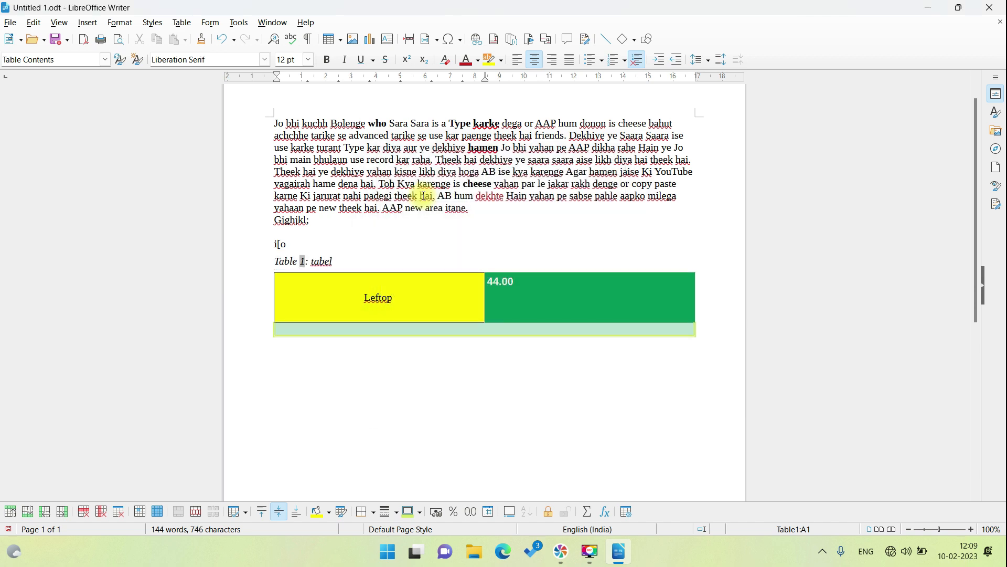
click(317, 262)
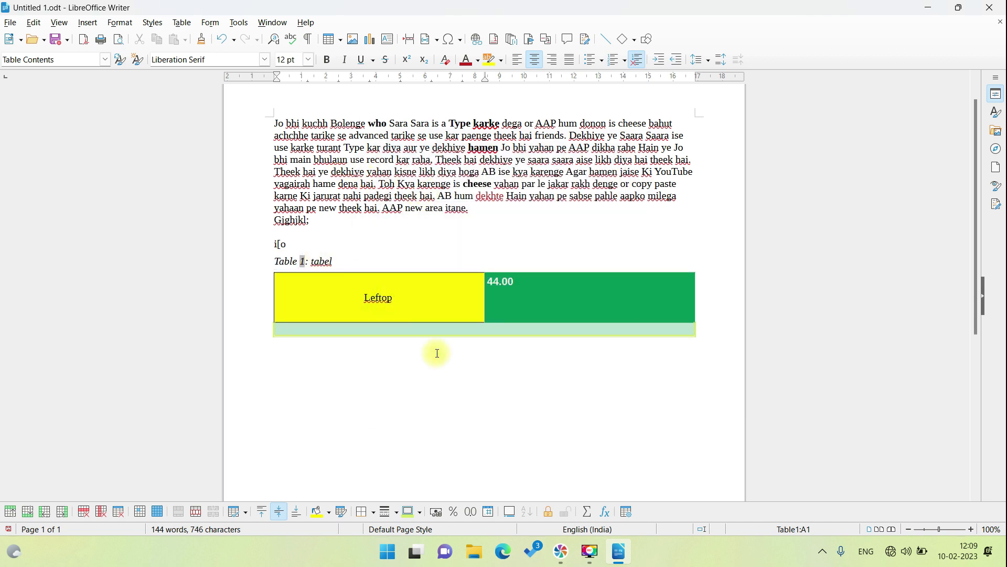
Step: Examine the table's properties from the green cell and accept the existing settings
click(533, 283)
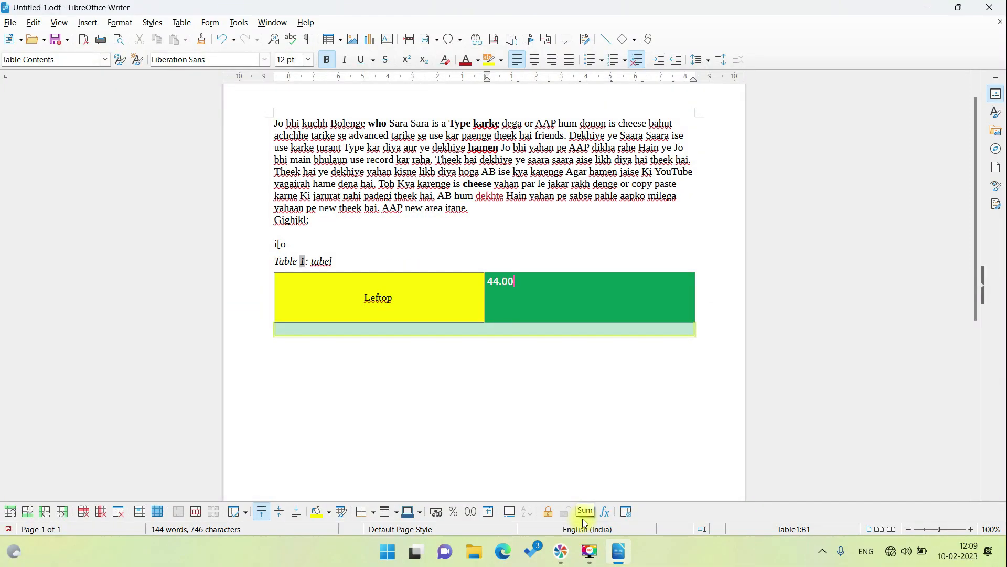
click(626, 514)
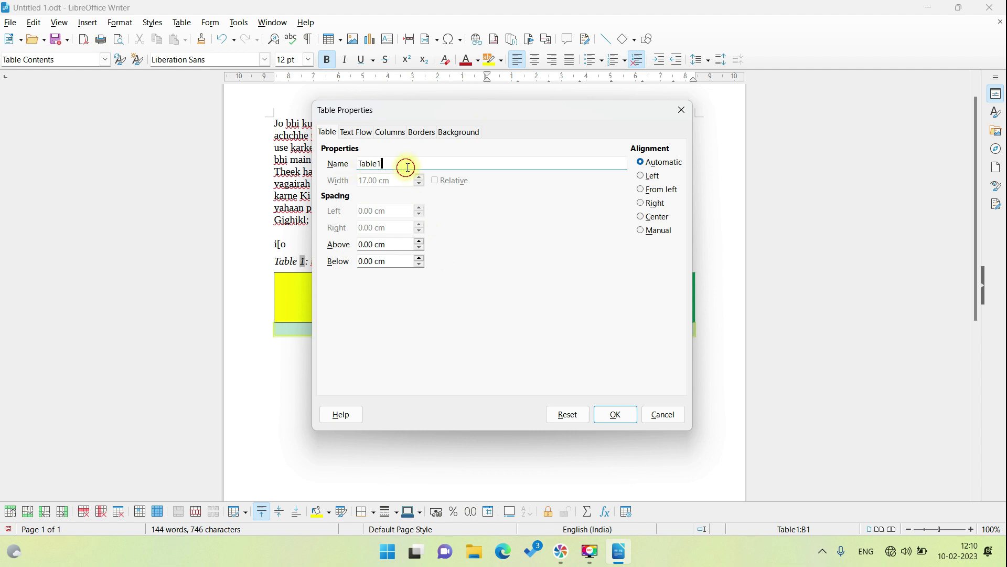
click(604, 417)
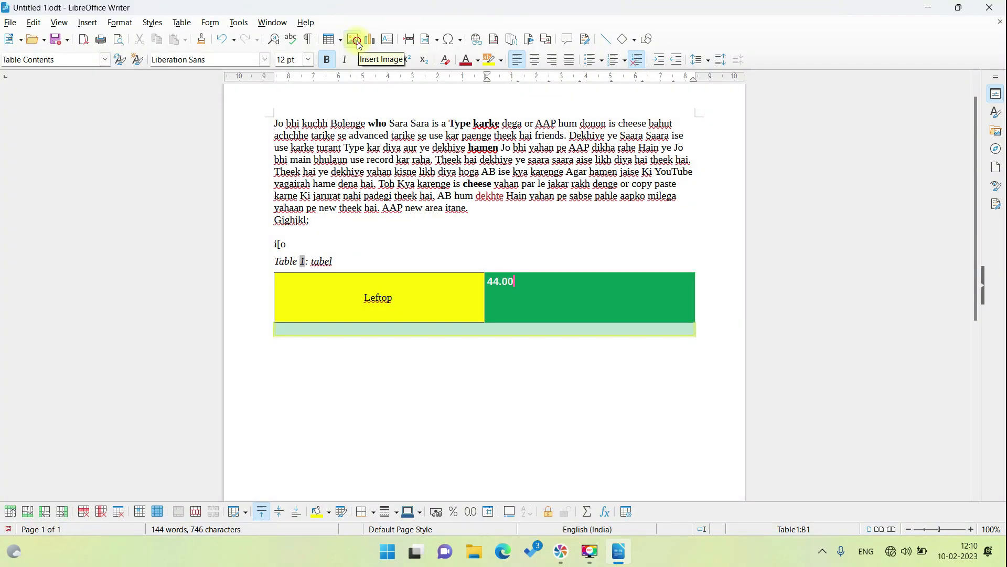
Step: Insert the image "Abstract2 - Copy" from the Pictures folder into the green cell and move it about 1.5 cm to the right
click(358, 43)
scroll(254, 257, down, 2)
click(50, 205)
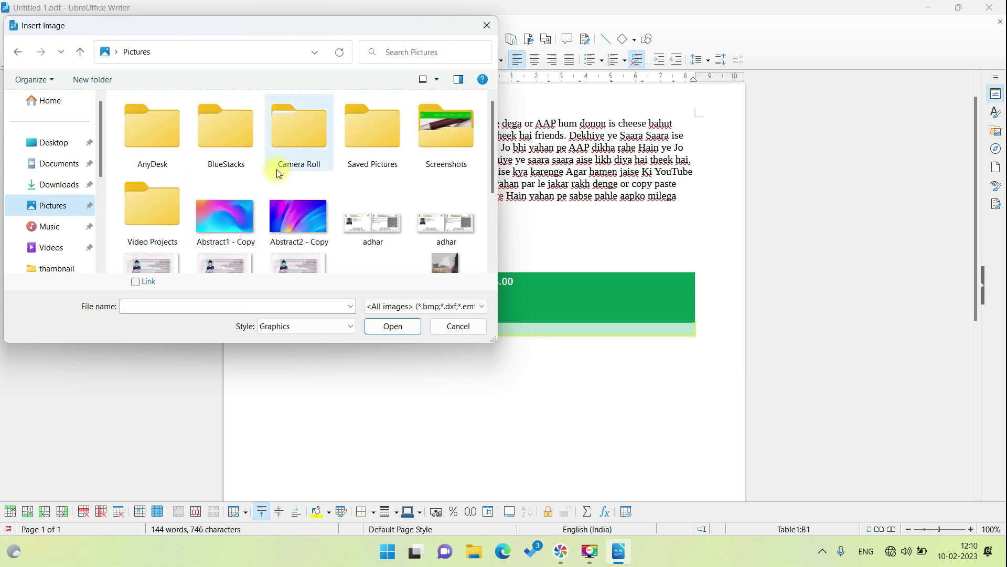
click(272, 213)
click(392, 326)
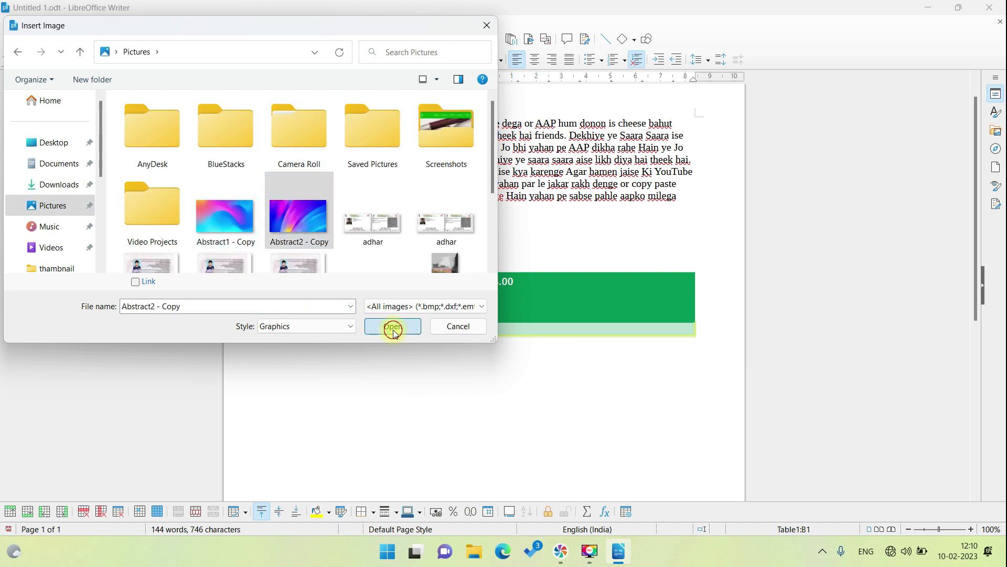
drag(504, 321, 542, 326)
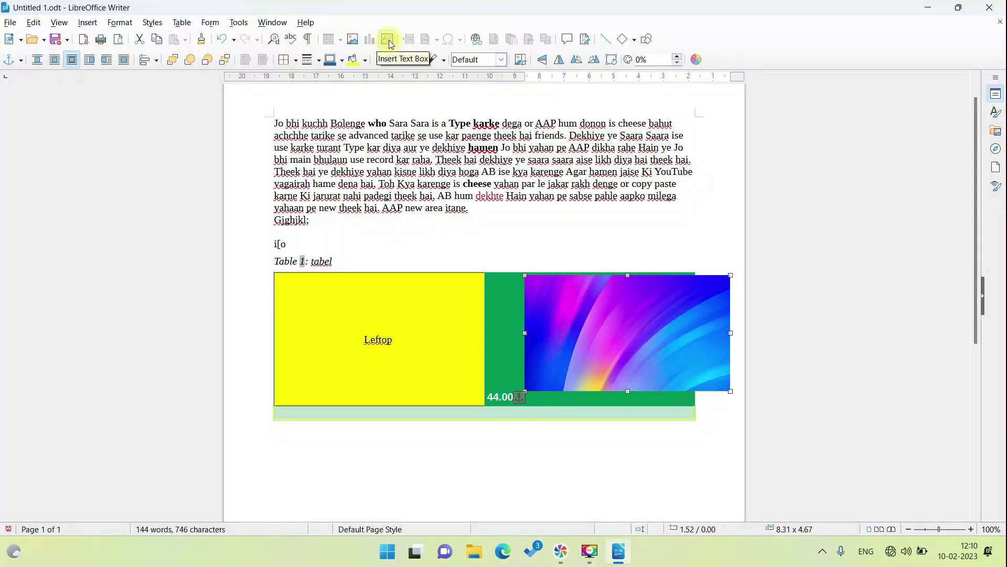
Step: Try to draw a text box in the blank area just above the table
click(390, 39)
drag(417, 213, 527, 256)
click(484, 241)
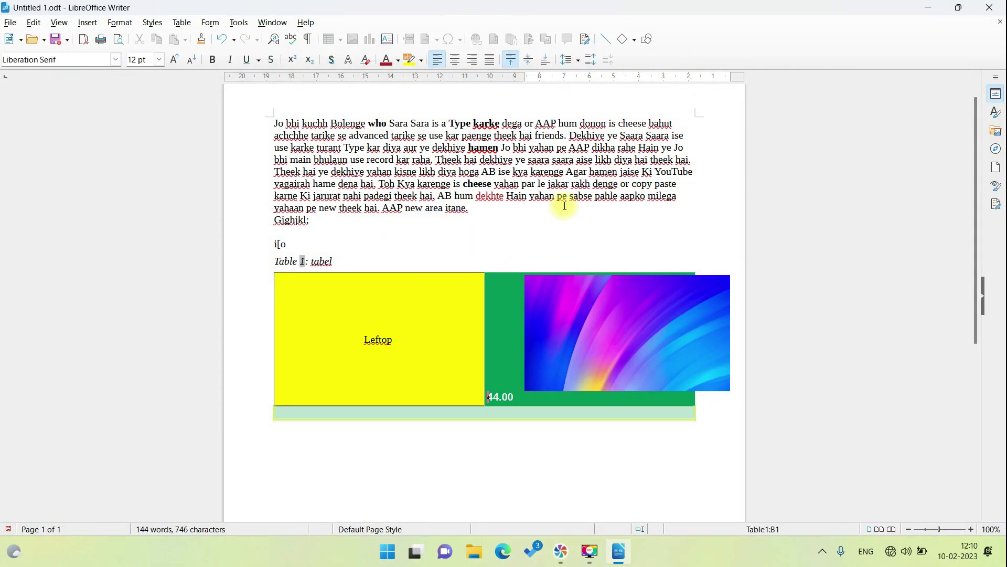
Step: Insert a page break below the "Gighjkl;" line and check how the content splits across the two pages
click(418, 184)
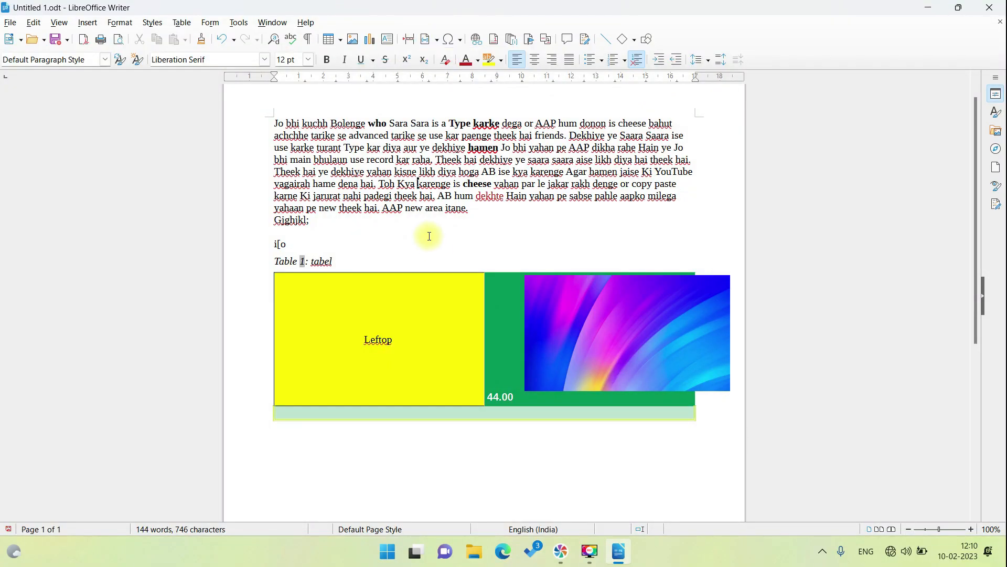
click(409, 39)
scroll(348, 407, down, 5)
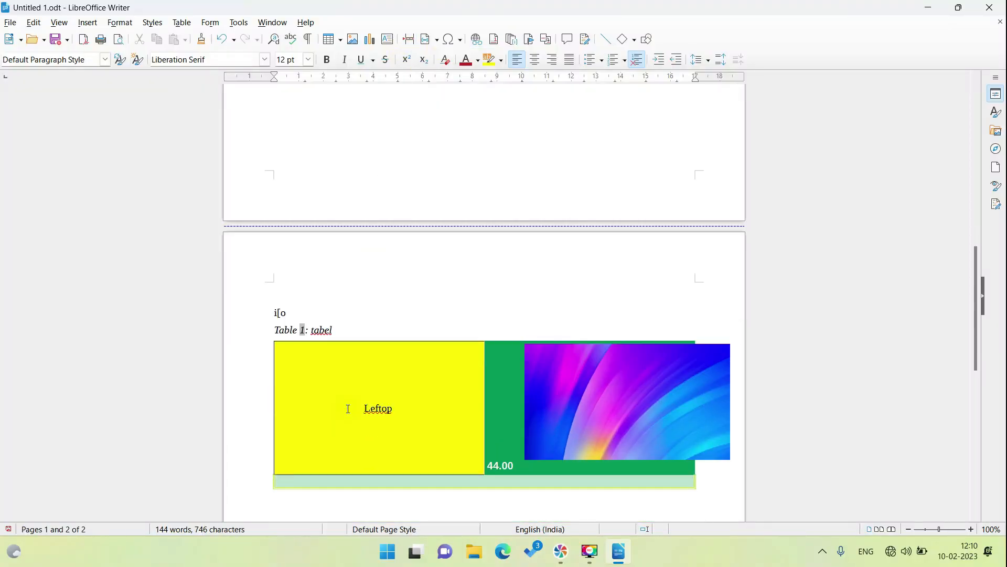
scroll(349, 408, up, 9)
scroll(350, 408, up, 8)
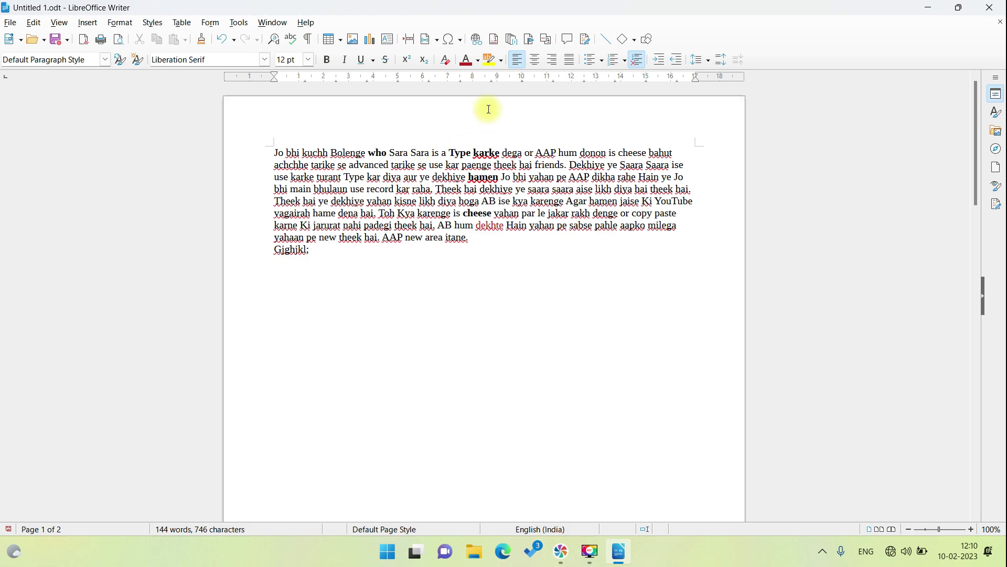
Step: Insert a date field at the start of the second page, followed by the special character ©
click(439, 42)
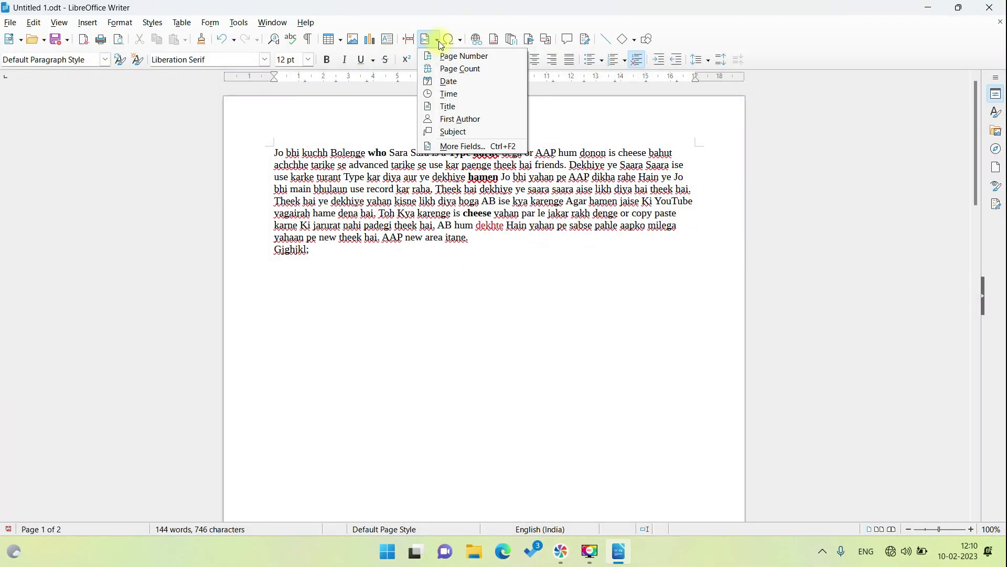
click(474, 80)
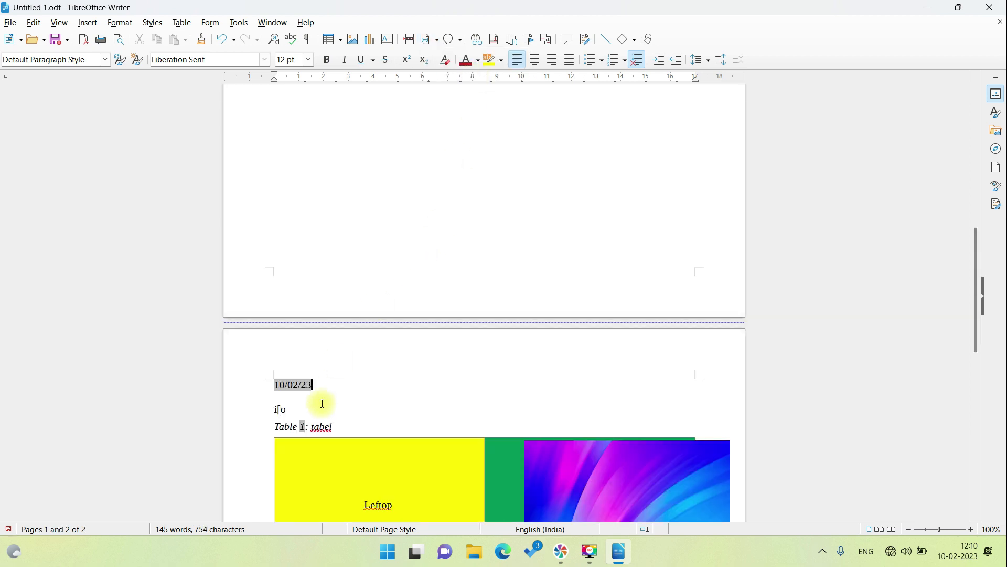
click(460, 40)
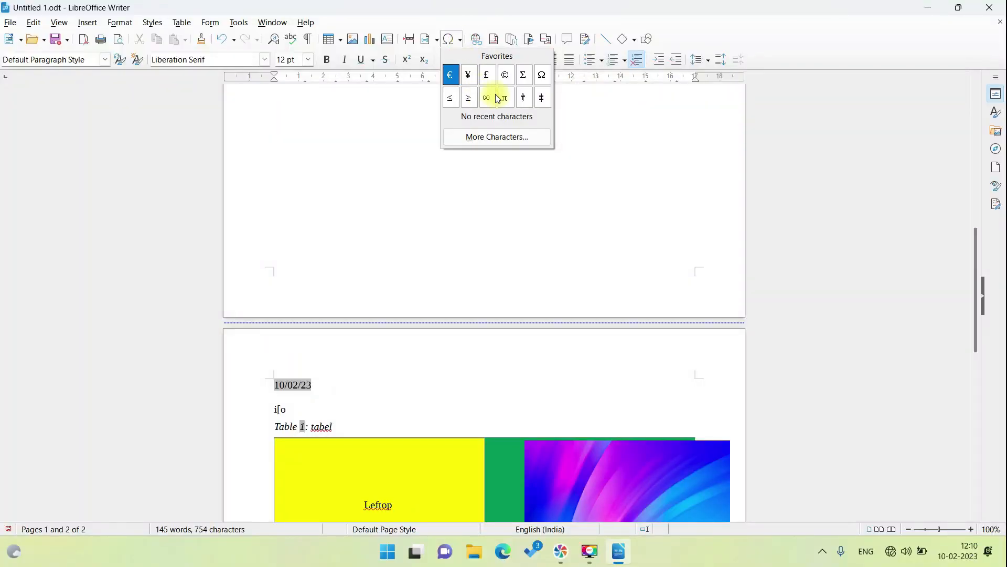
click(493, 136)
scroll(412, 231, down, 2)
scroll(467, 220, up, 1)
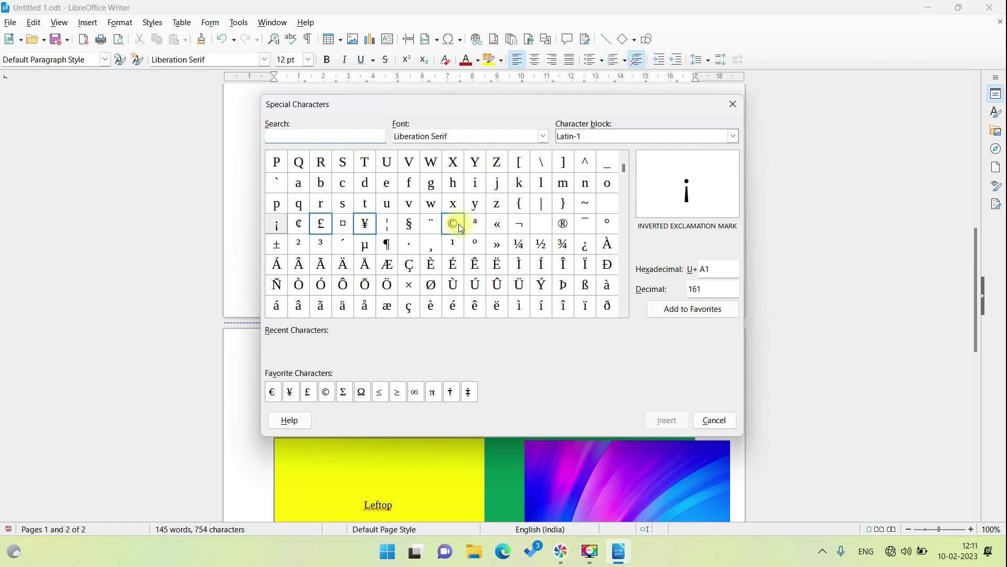
click(455, 223)
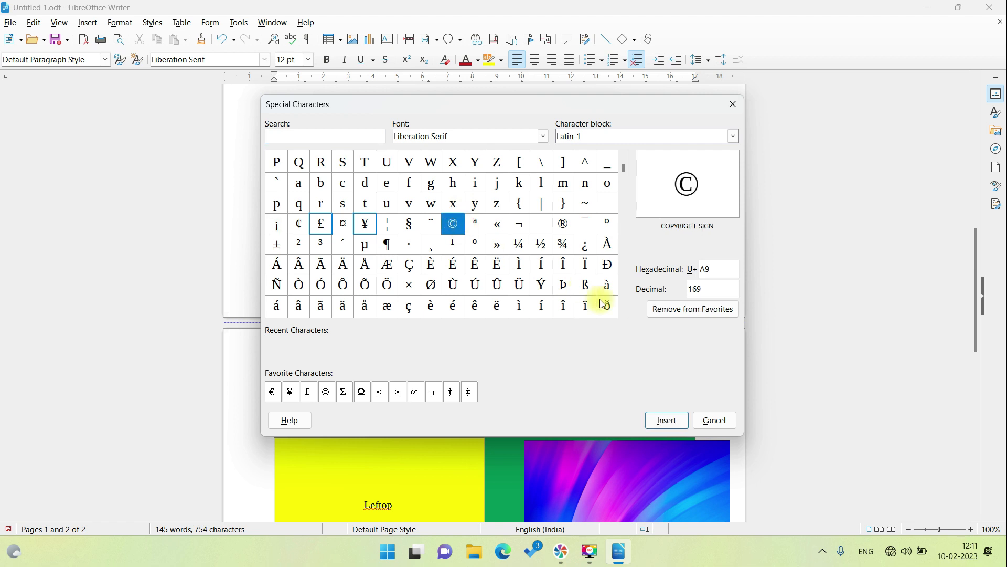
click(669, 420)
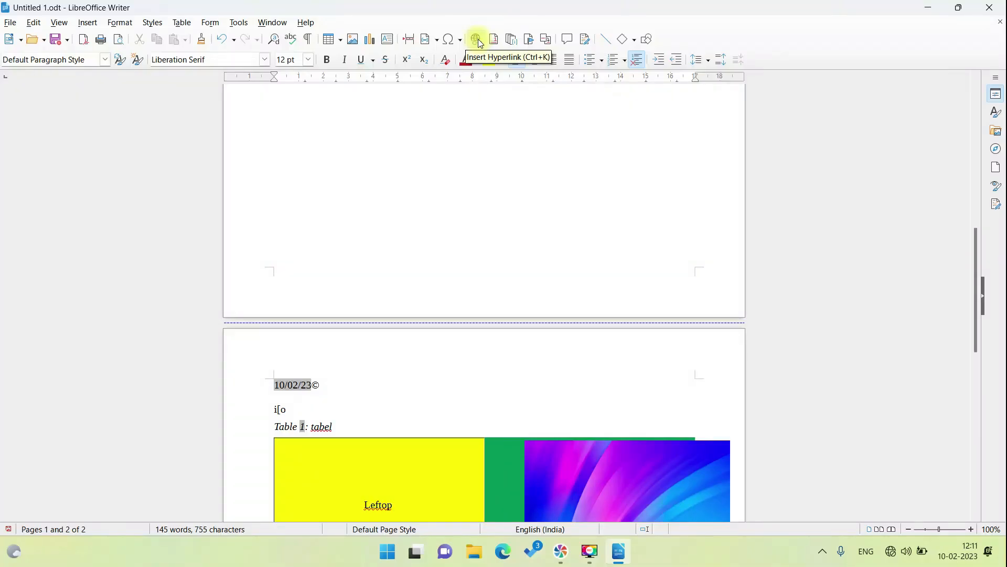
click(478, 39)
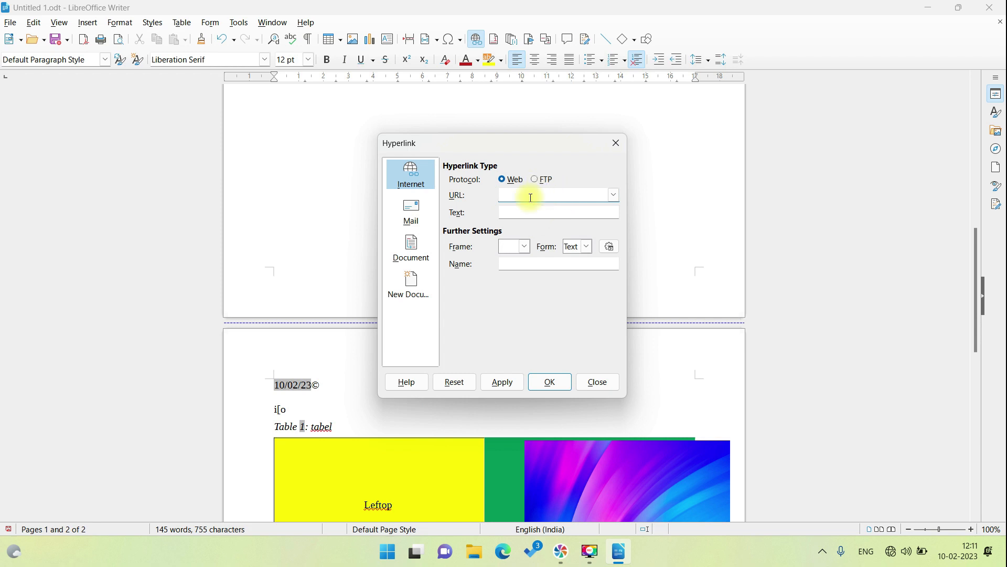
text(https://www.google.com)
key(Tab)
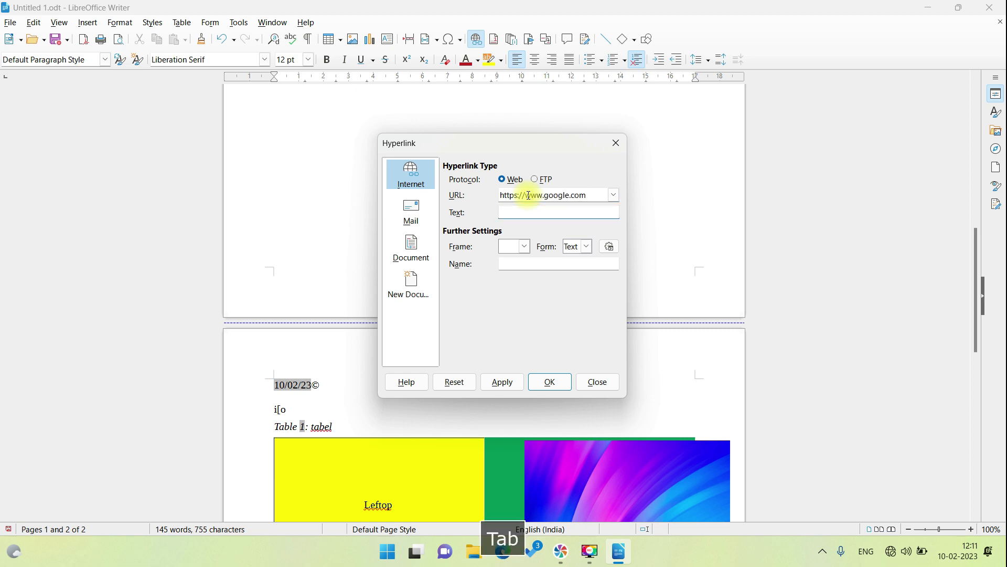
text(google)
key(Return)
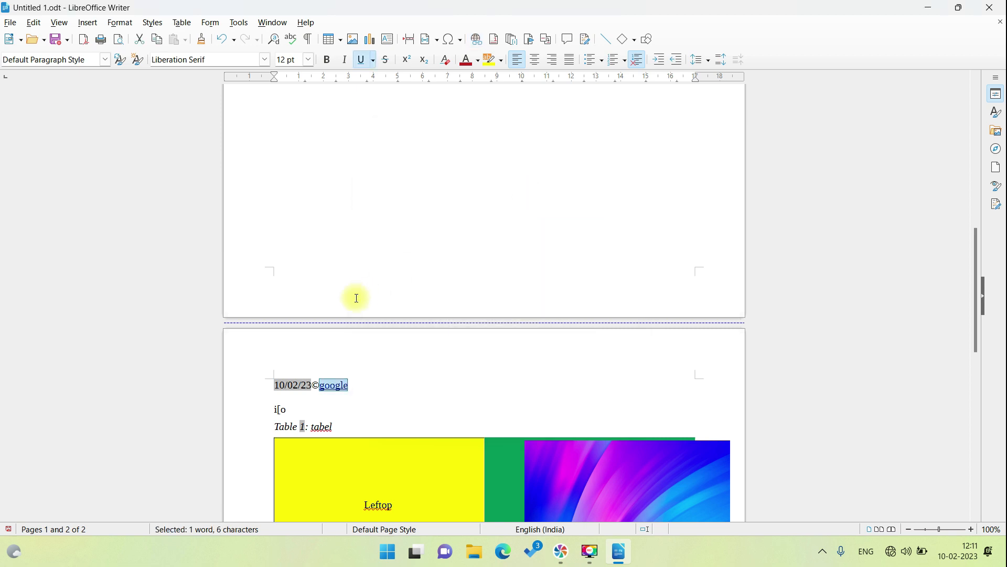
Step: Add two paragraph breaks before the "google" link and open the link in the browser
click(320, 385)
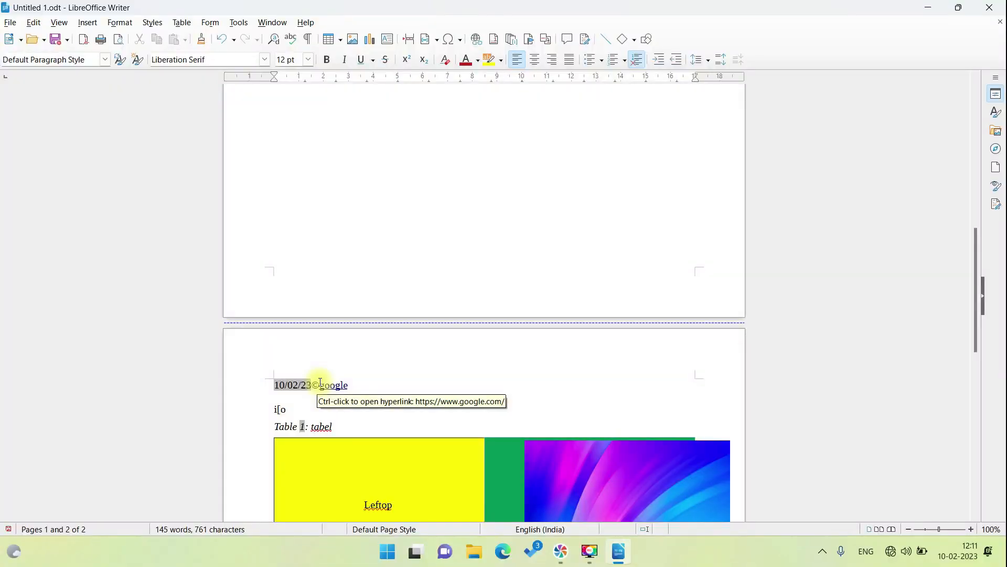
key(Return)
key(Return)
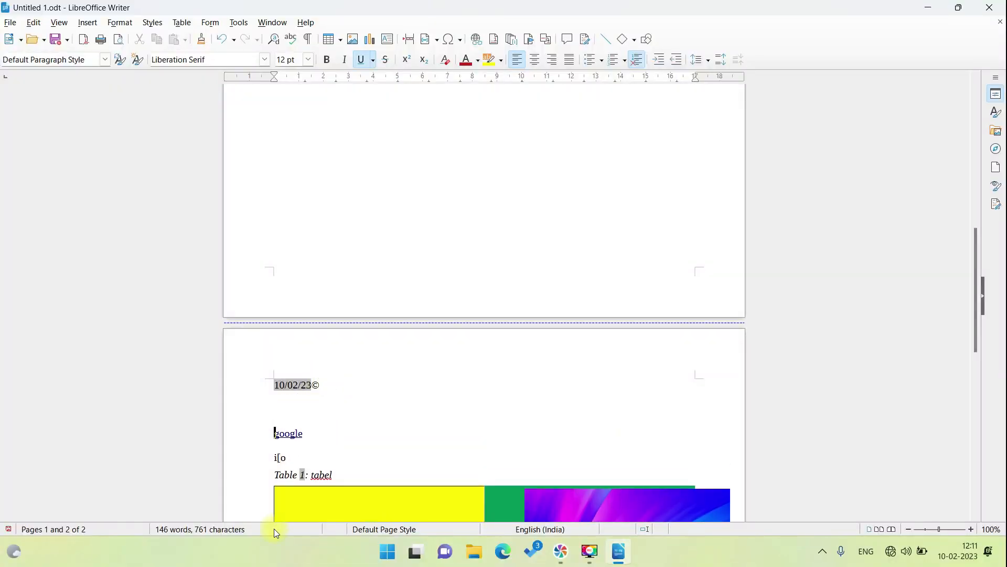
ctrl+click(294, 434)
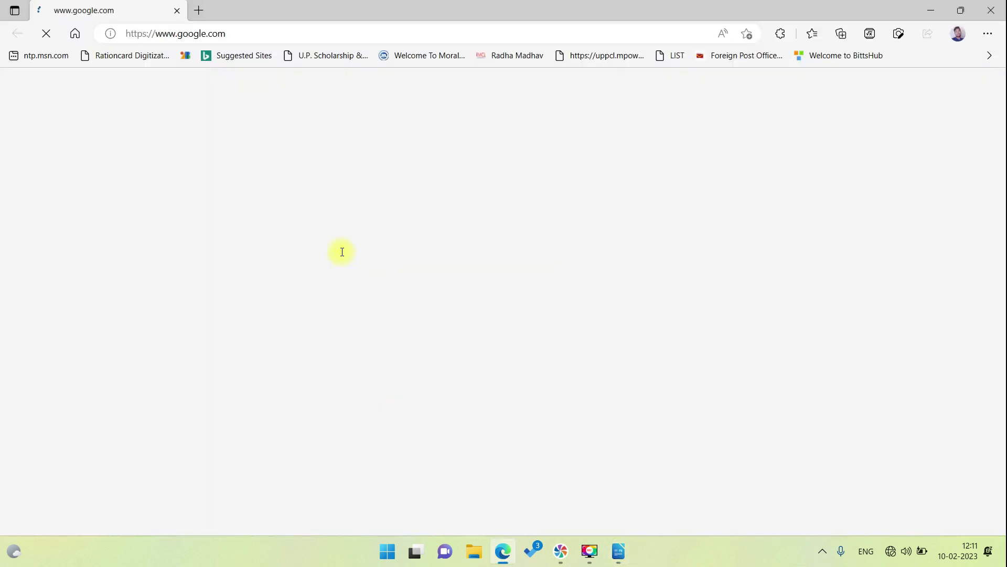
Step: Close the browser window and insert an empty footnote inside the "google" link text
click(241, 34)
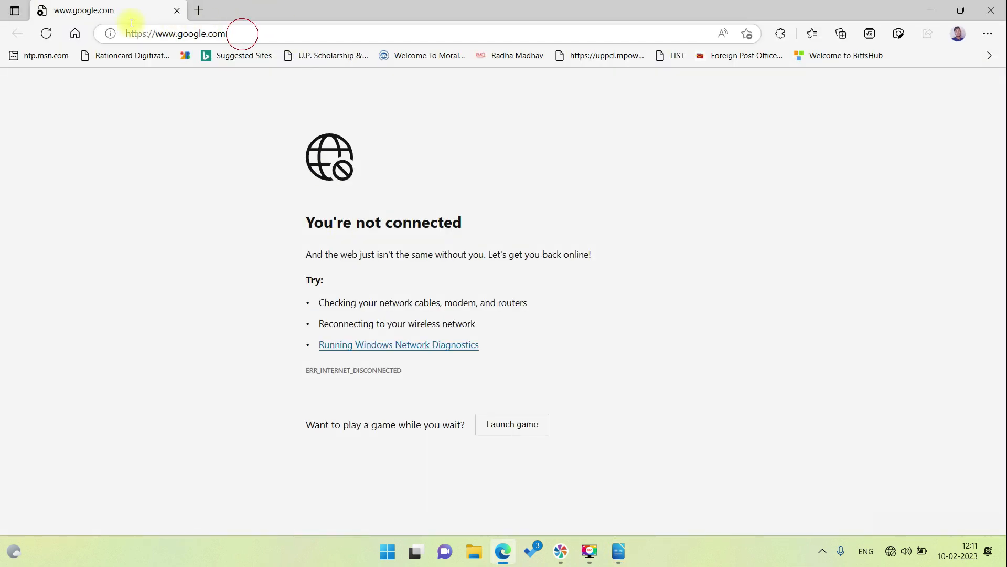
click(992, 11)
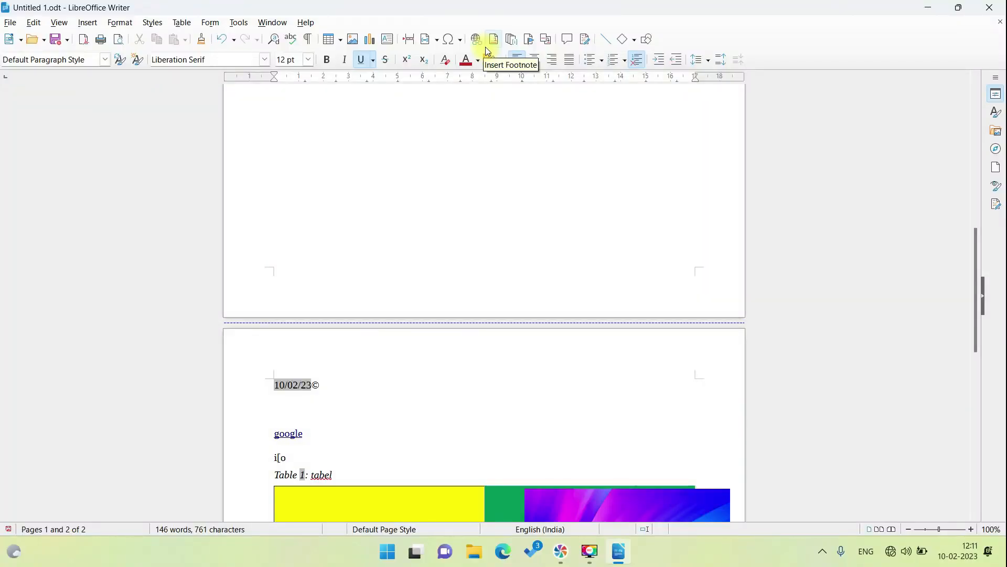
click(494, 40)
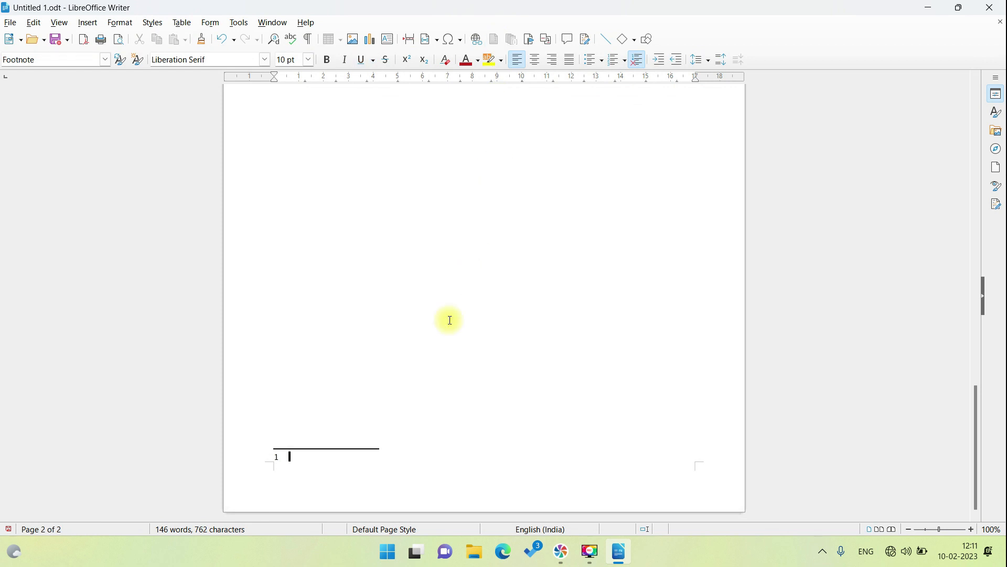
click(297, 458)
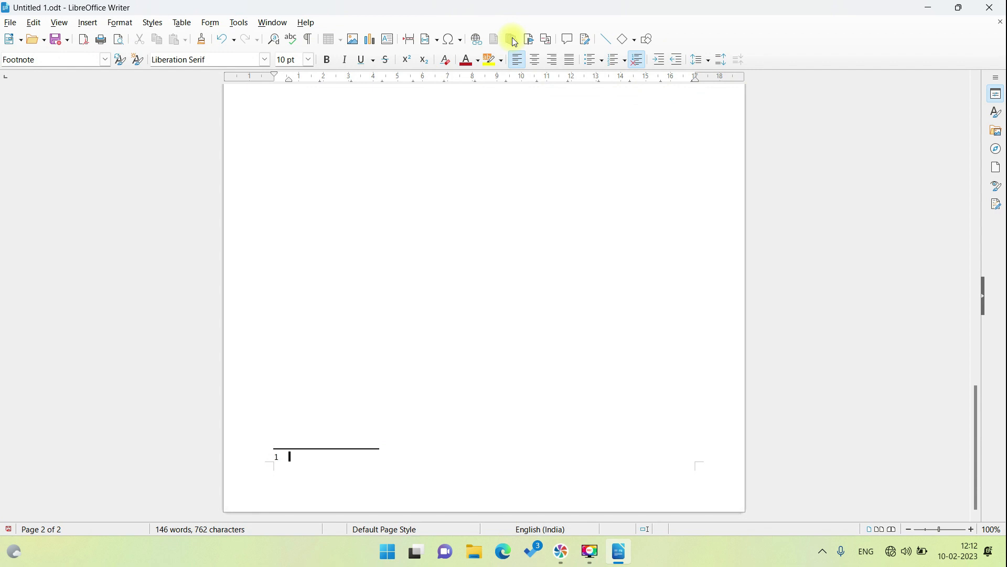
Step: Insert an endnote on the line below the table with the text "some"
click(442, 299)
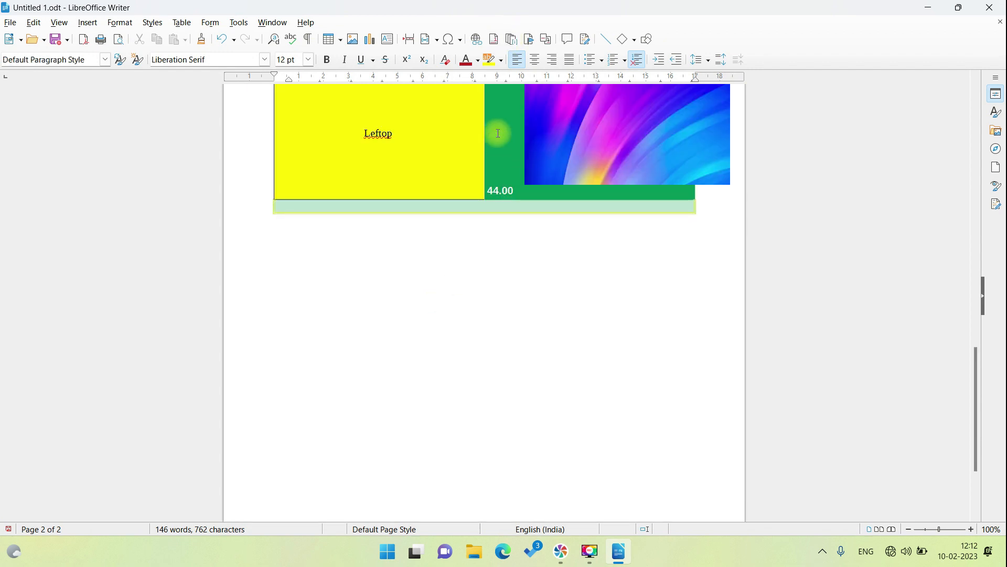
click(513, 40)
scroll(415, 417, down, 6)
scroll(415, 418, up, 11)
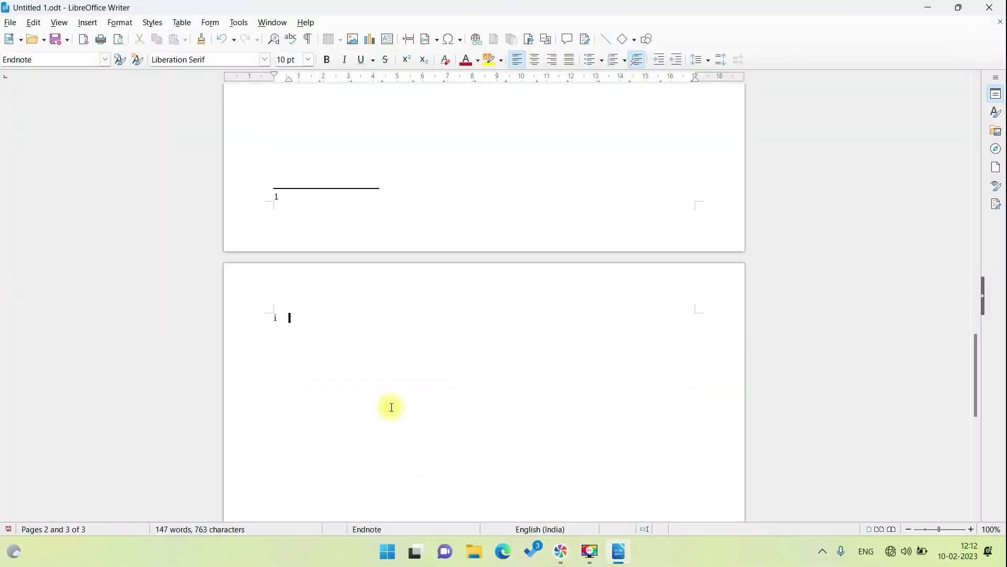
text(dks)
key(BackSpace)
key(BackSpace)
key(BackSpace)
text(some)
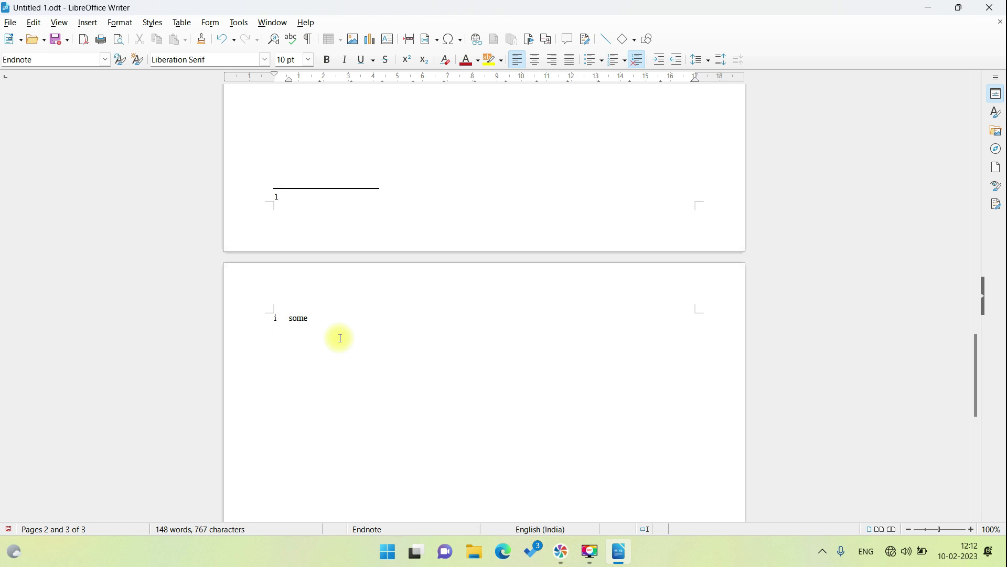
key(Escape)
Step: Preview the endnote from its anchor below the table and follow the anchor to the endnote text
scroll(435, 292, up, 10)
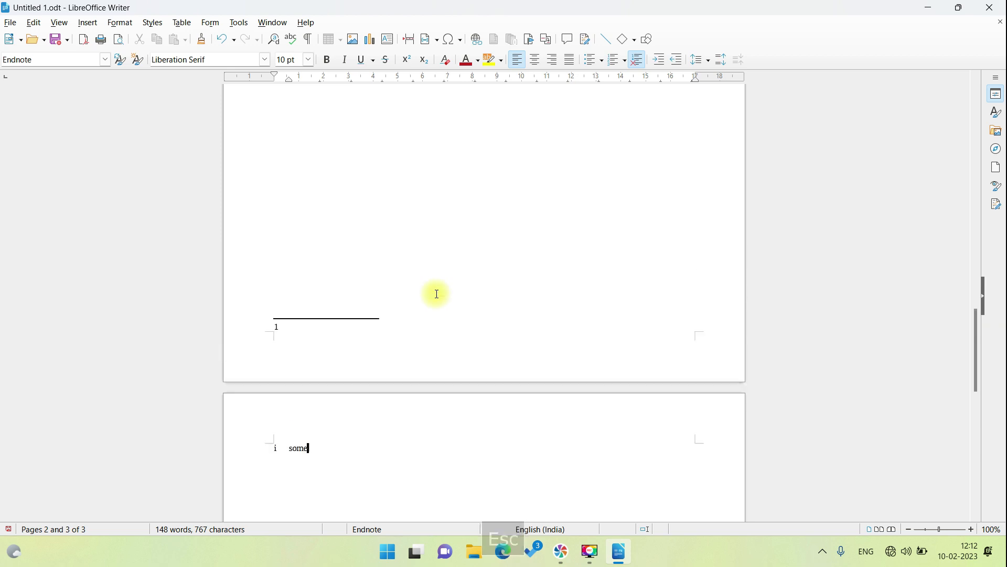
scroll(437, 294, up, 5)
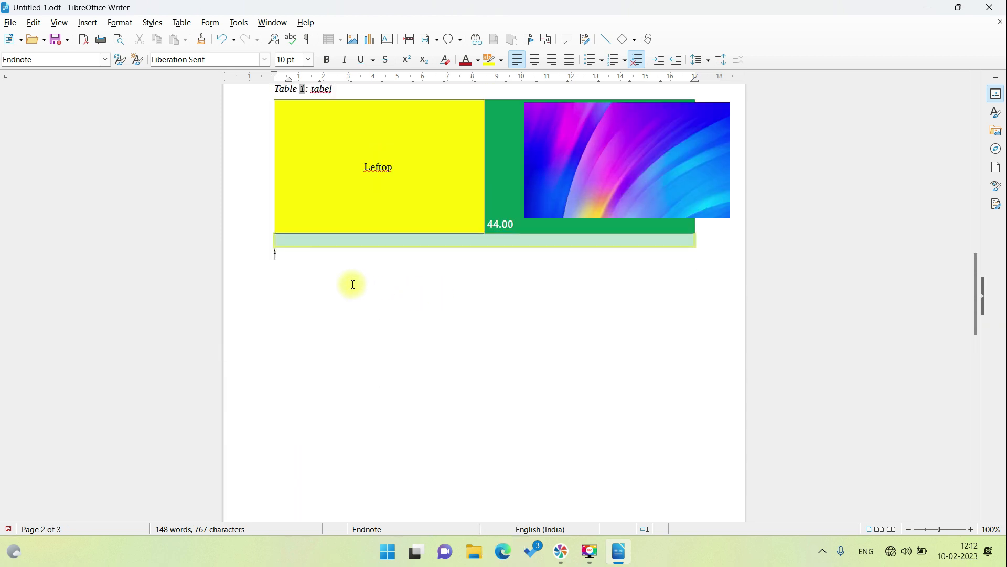
click(276, 253)
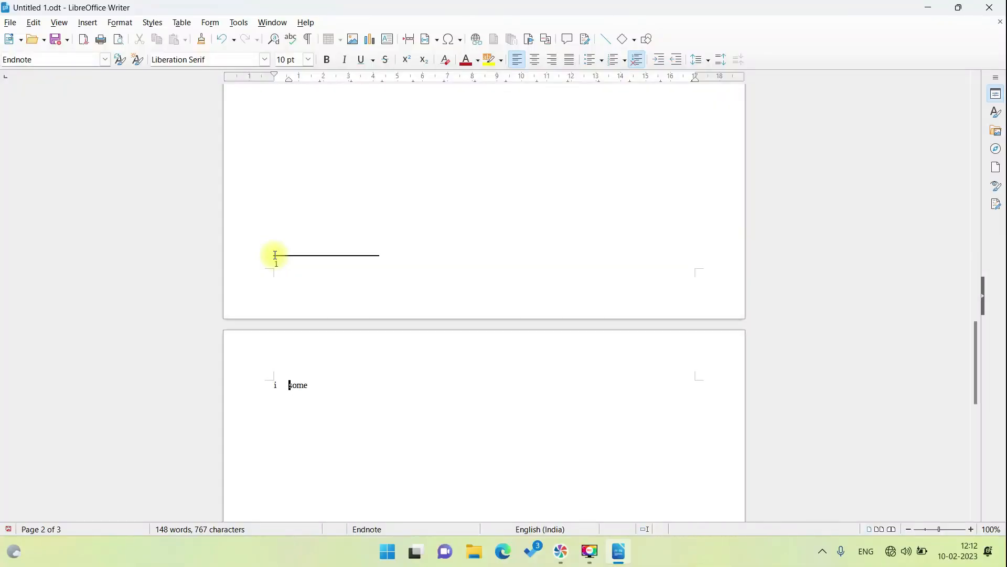
scroll(322, 273, up, 10)
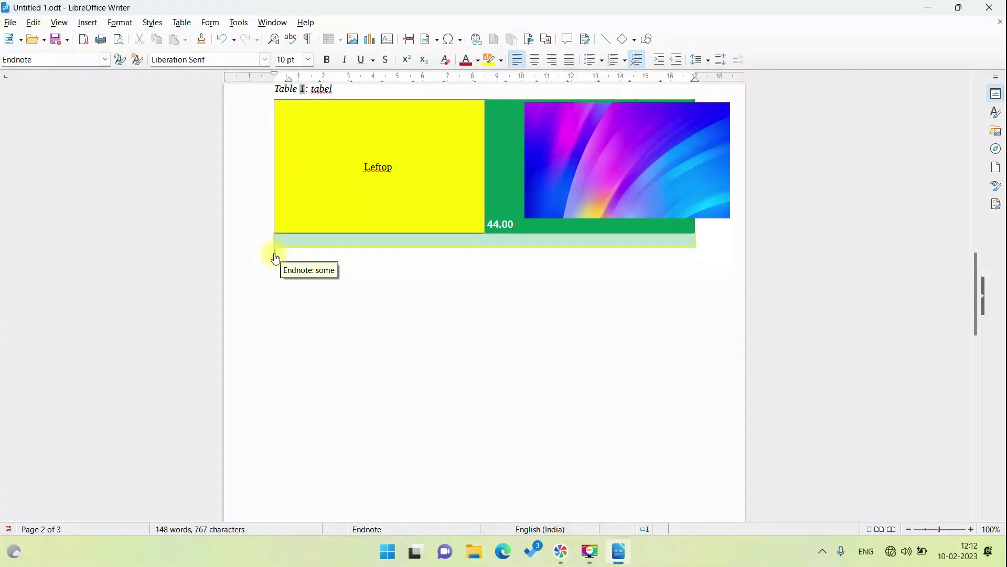
click(275, 258)
scroll(331, 337, up, 5)
scroll(330, 337, up, 2)
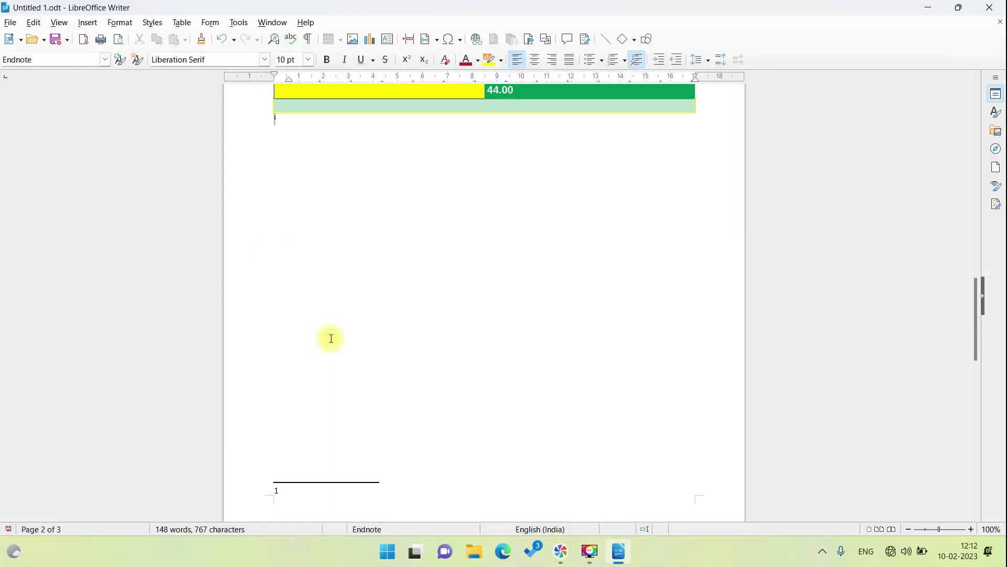
Step: Write "some" a few lines below the table and attach an endnote reading "Something" to it
click(348, 334)
key(Return)
key(Return)
key(Return)
key(Return)
key(Return)
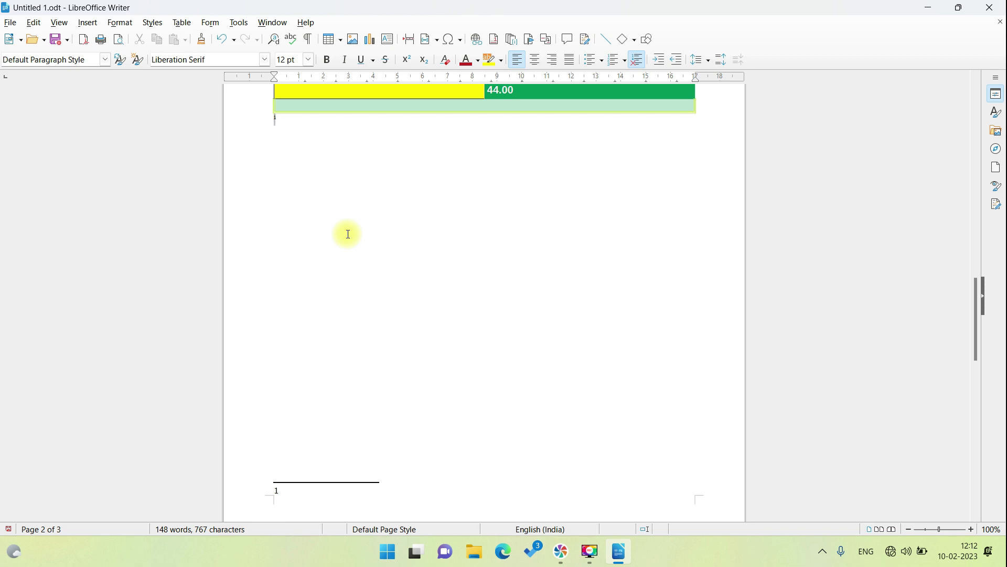
text(some)
click(512, 41)
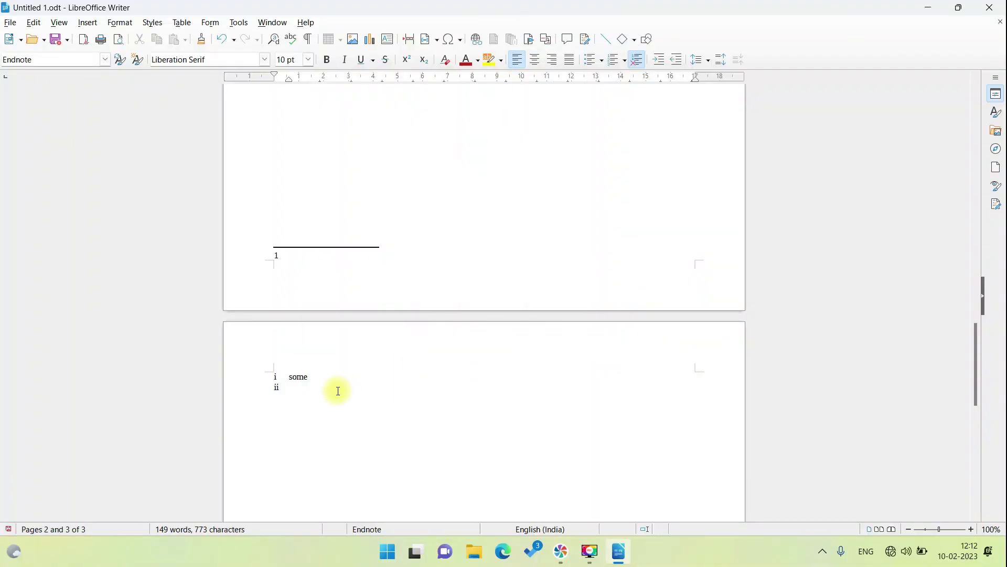
text(something)
key(Return)
Step: Preview the endnote attached to "some" and examine the footnote area and the endnote page
scroll(427, 220, up, 2)
click(427, 220)
scroll(427, 219, up, 1)
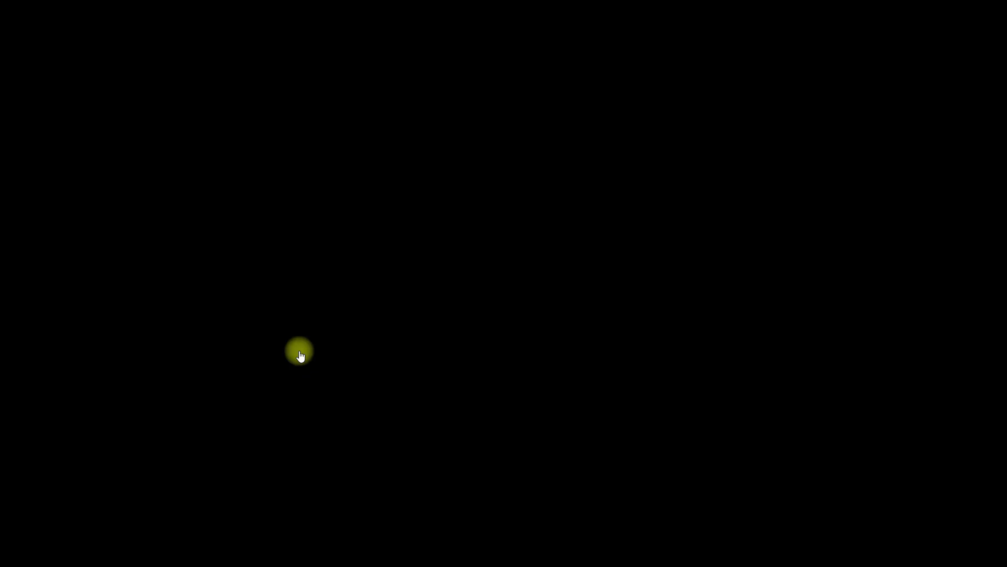
mouse_move(300, 352)
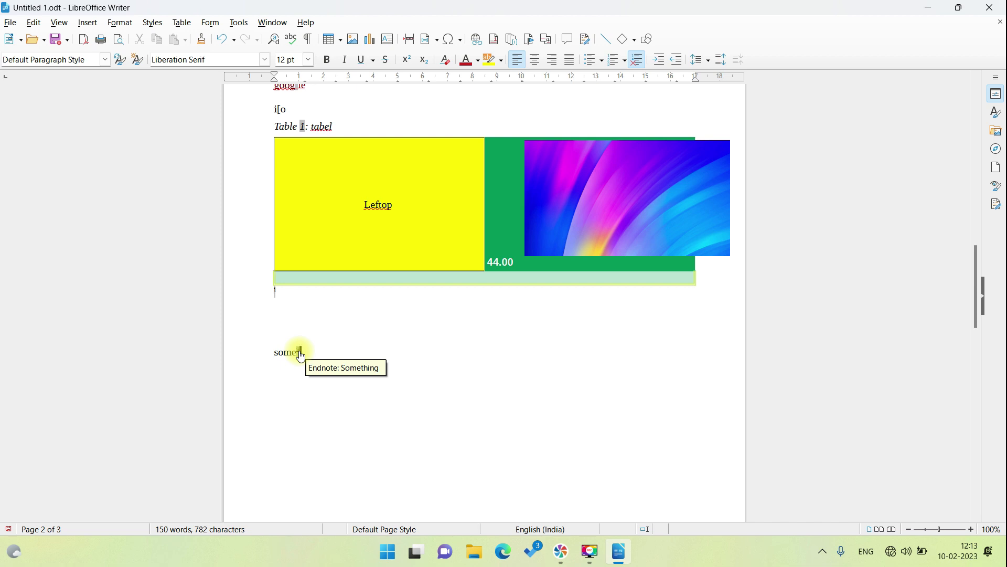
scroll(302, 357, down, 10)
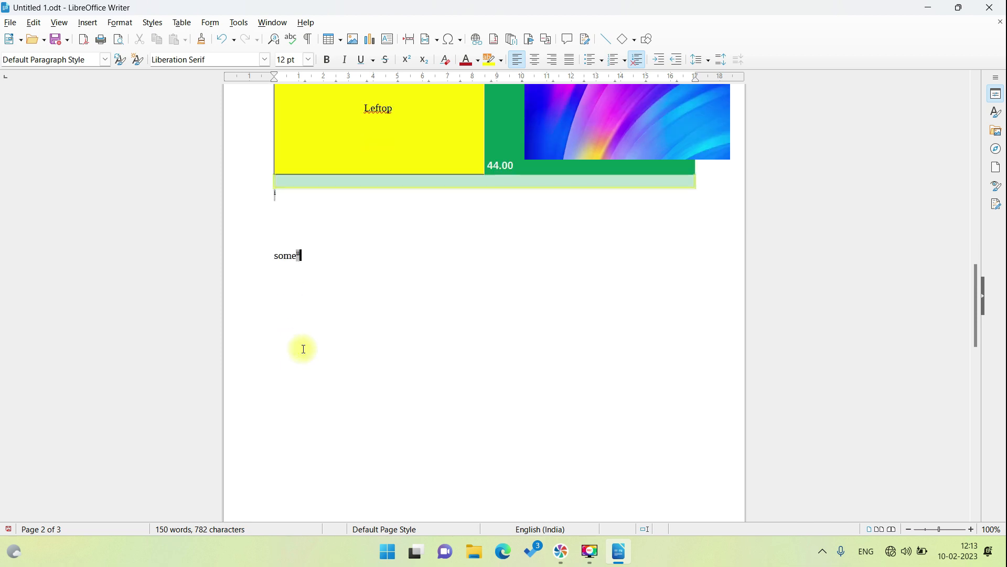
click(306, 370)
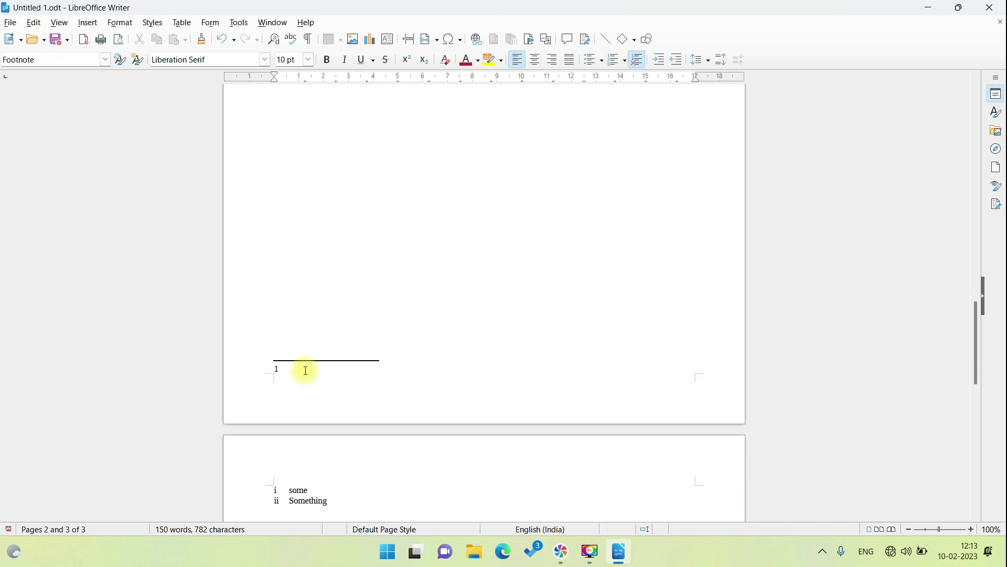
scroll(306, 370, up, 2)
scroll(306, 371, up, 3)
Step: Add the word "ram" after "some" and attach a footnote reading "Random aceess memory" to it
click(335, 223)
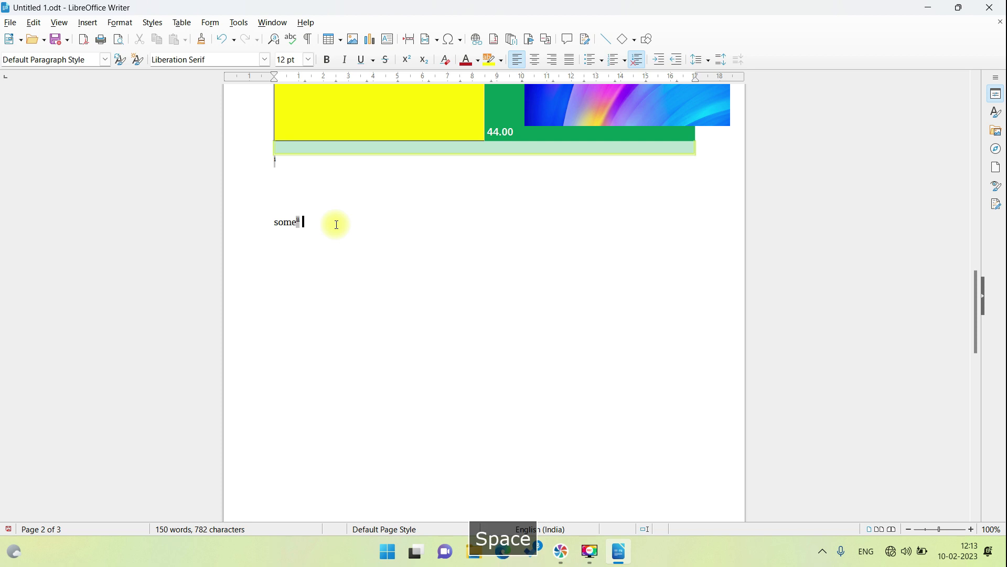
text(ra)
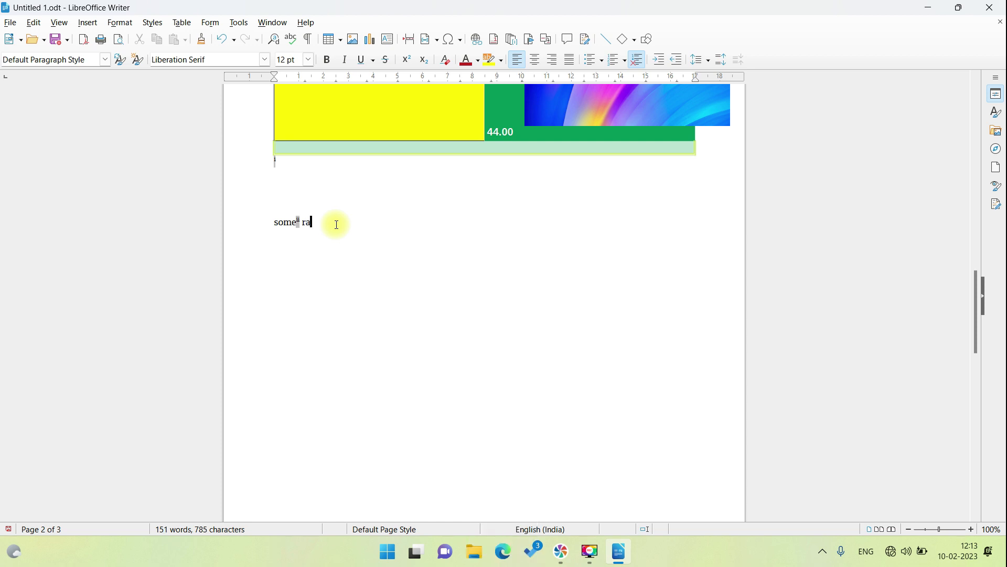
text(m)
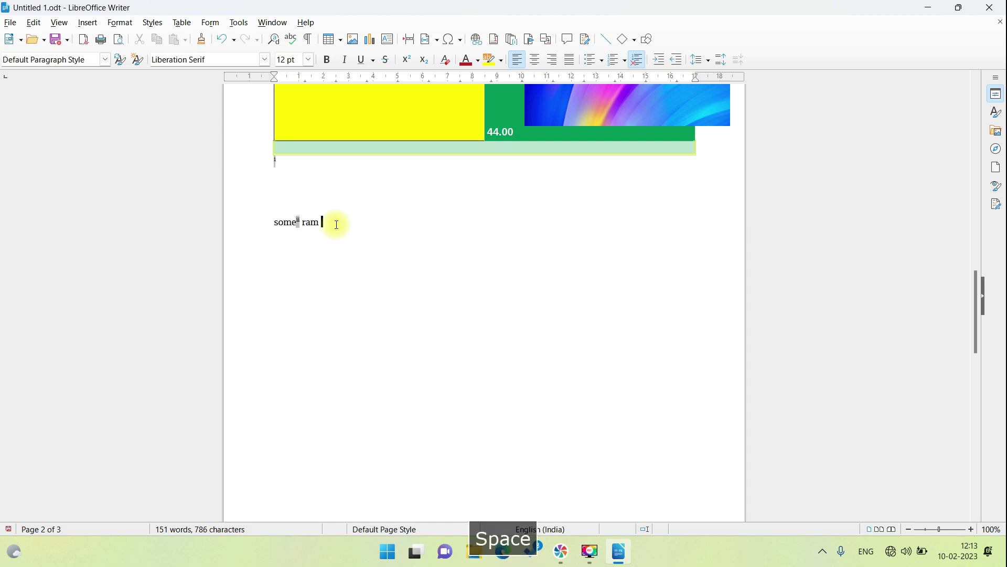
scroll(326, 230, down, 4)
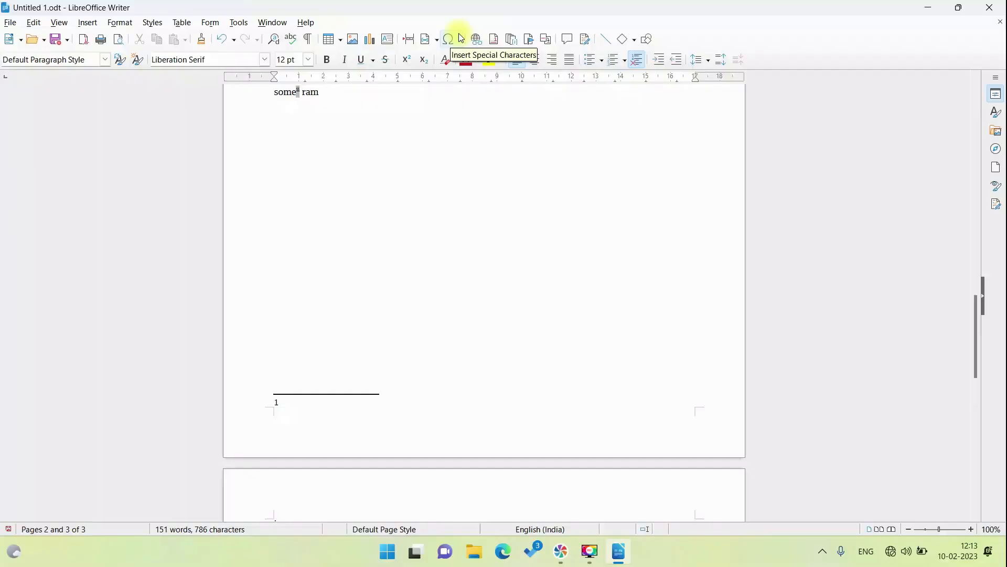
click(494, 40)
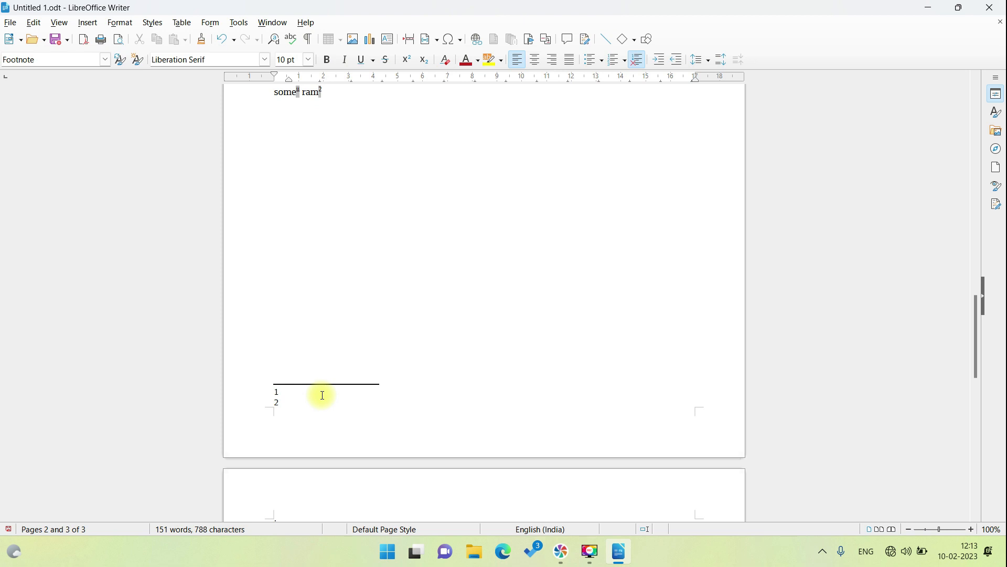
key(BackSpace)
text(andom aceess )
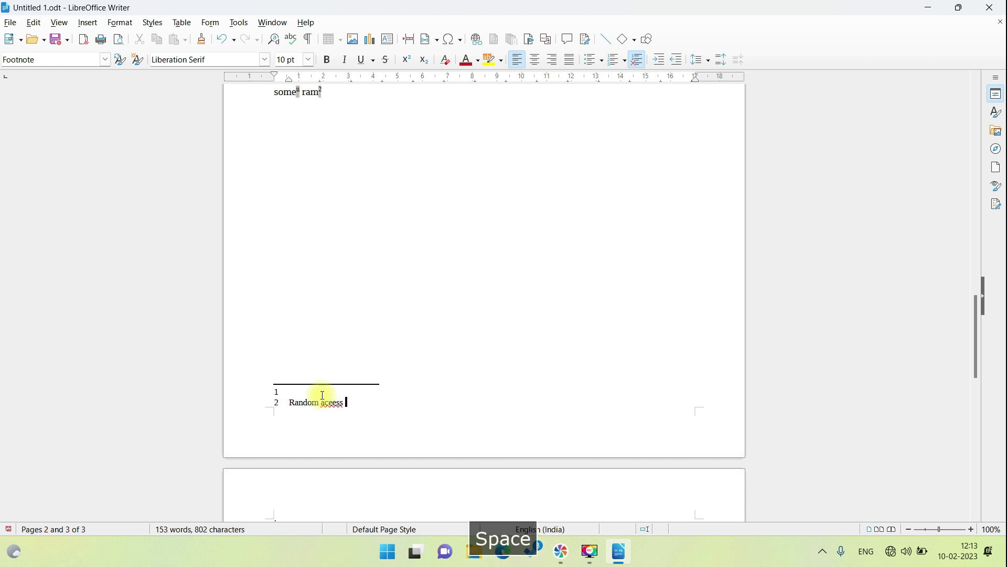
text(memory)
key(Return)
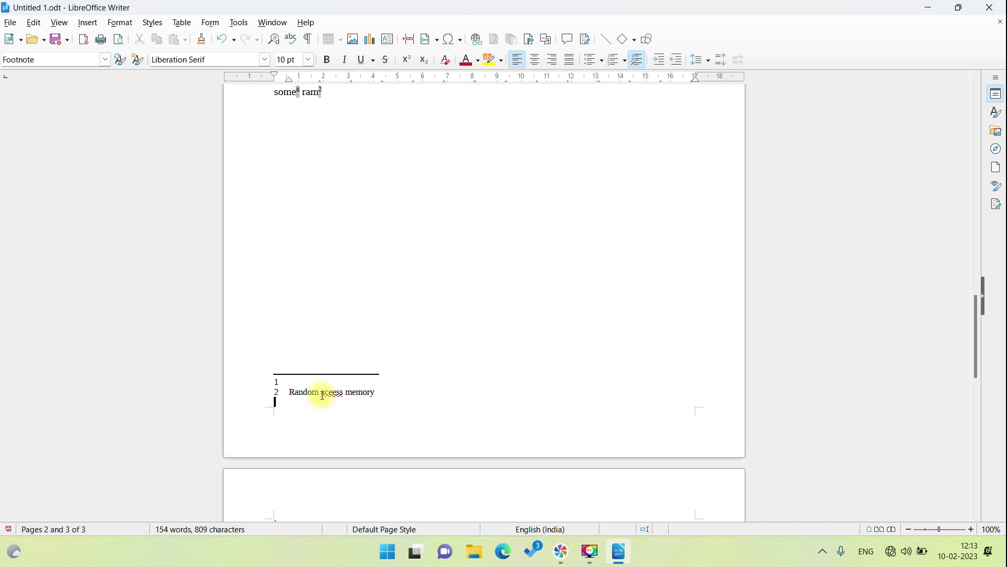
Step: Correct the misspelled word in the "ram" footnote to "access" with the spelling check and end the check
click(328, 393)
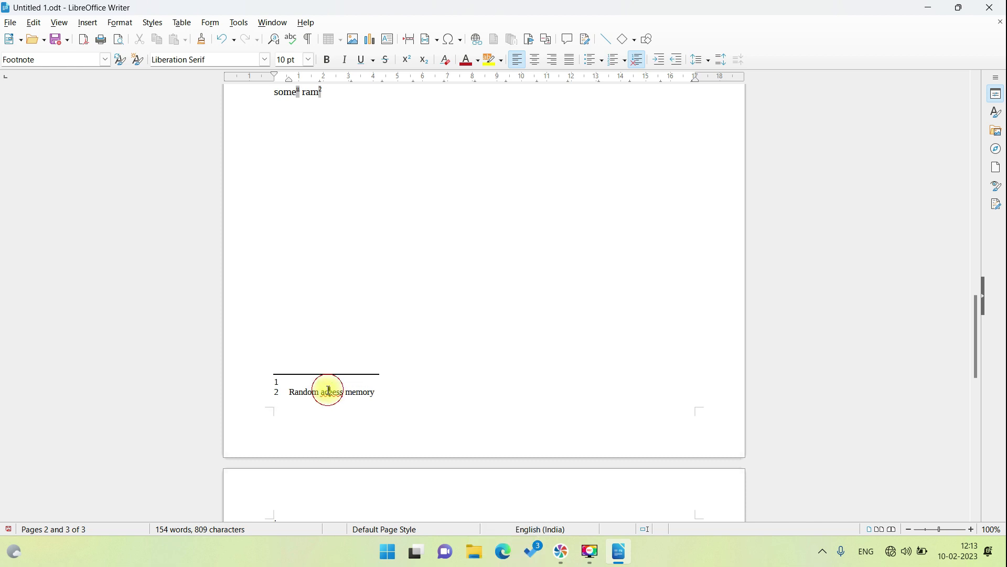
text(c)
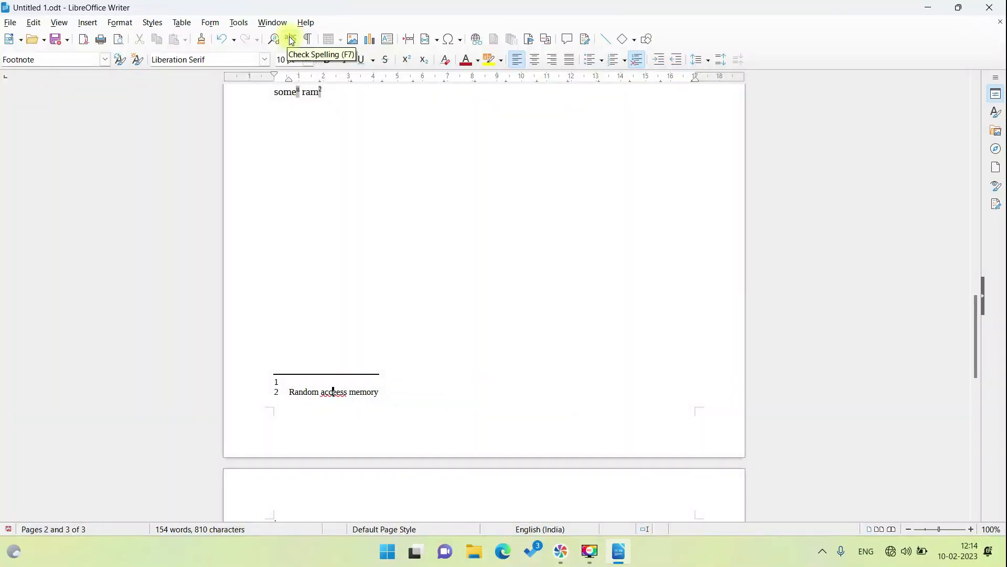
click(290, 39)
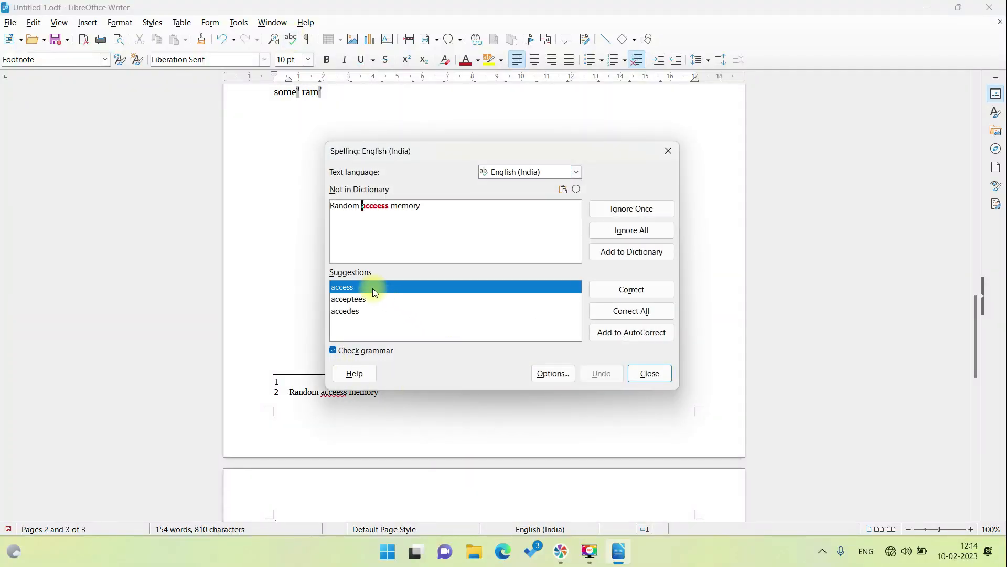
click(633, 288)
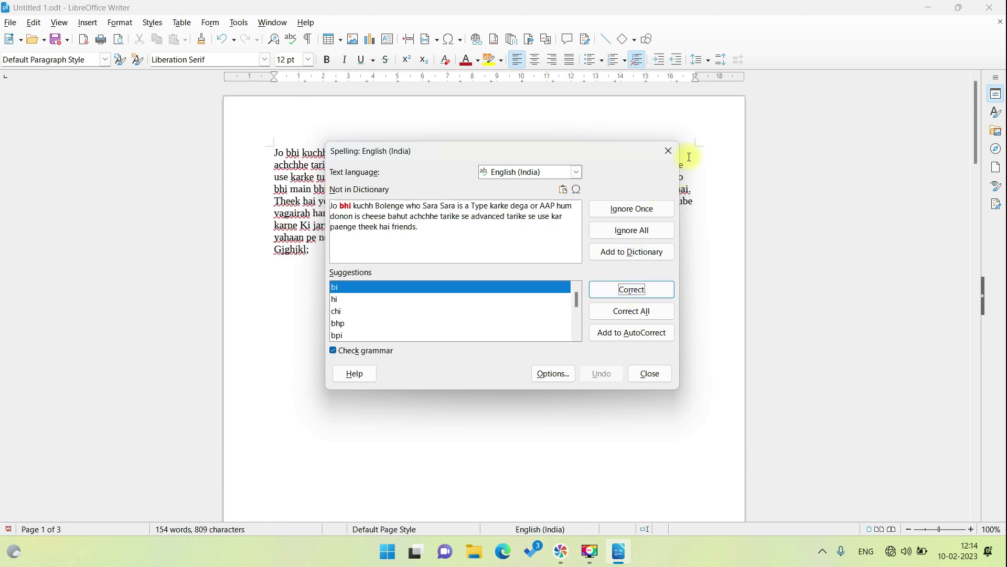
click(670, 157)
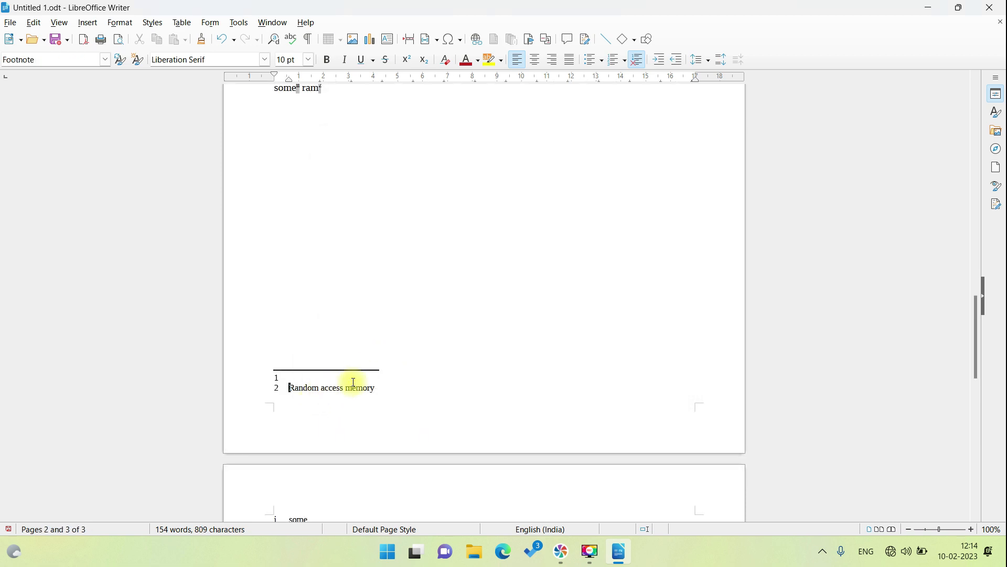
Step: Preview the footnote from its anchor after "ram" and follow the anchor to the footnote text
scroll(388, 294, up, 3)
click(389, 259)
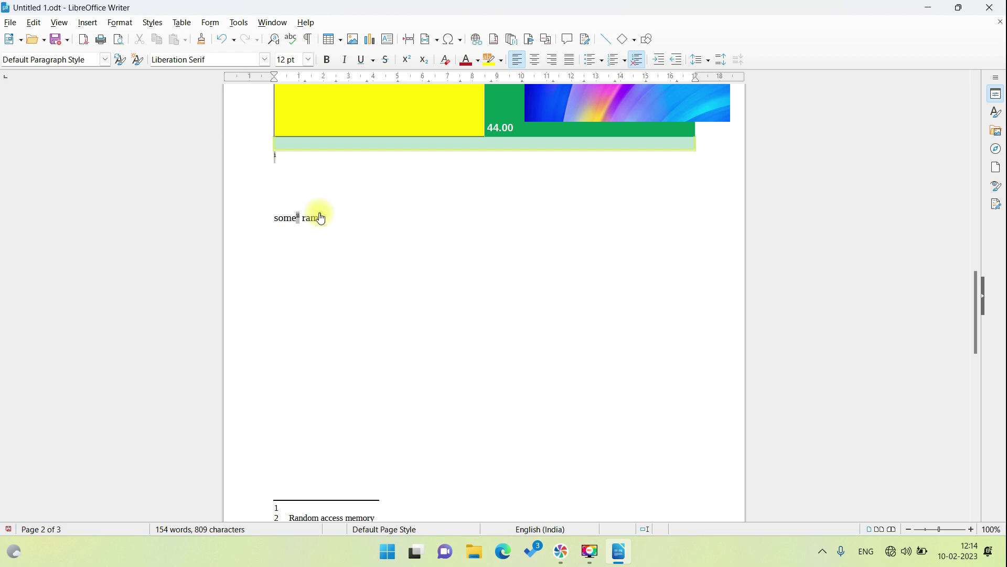
mouse_move(321, 218)
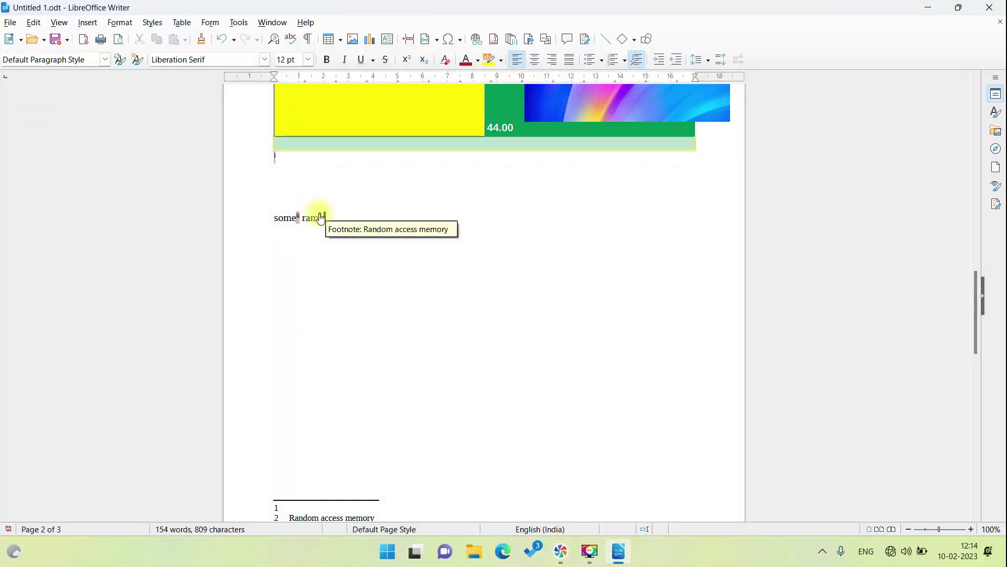
click(321, 218)
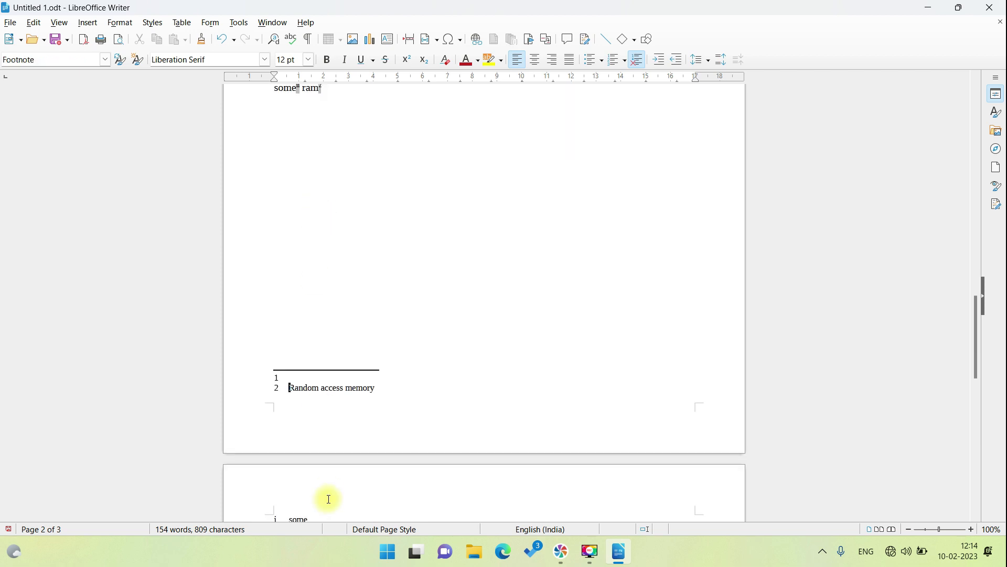
scroll(447, 286, up, 4)
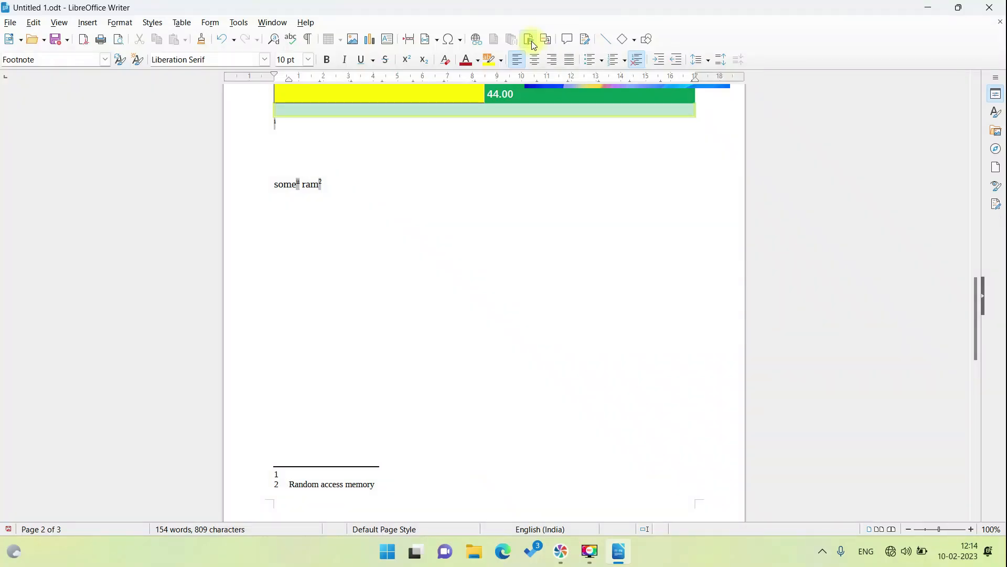
click(530, 40)
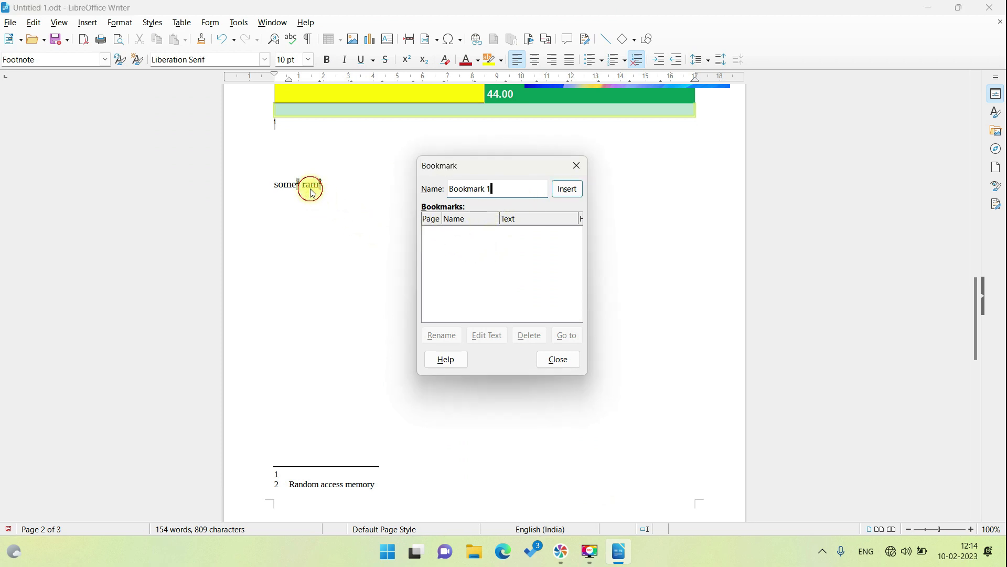
click(577, 165)
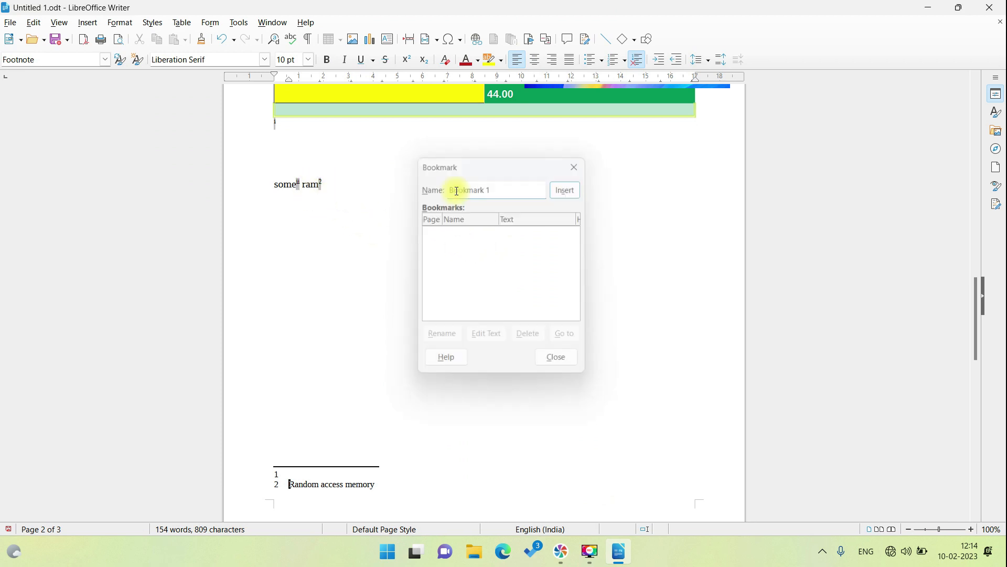
Step: Insert a bookmark named "Bookmark 1" on the word "ram" in the body text
double_click(311, 184)
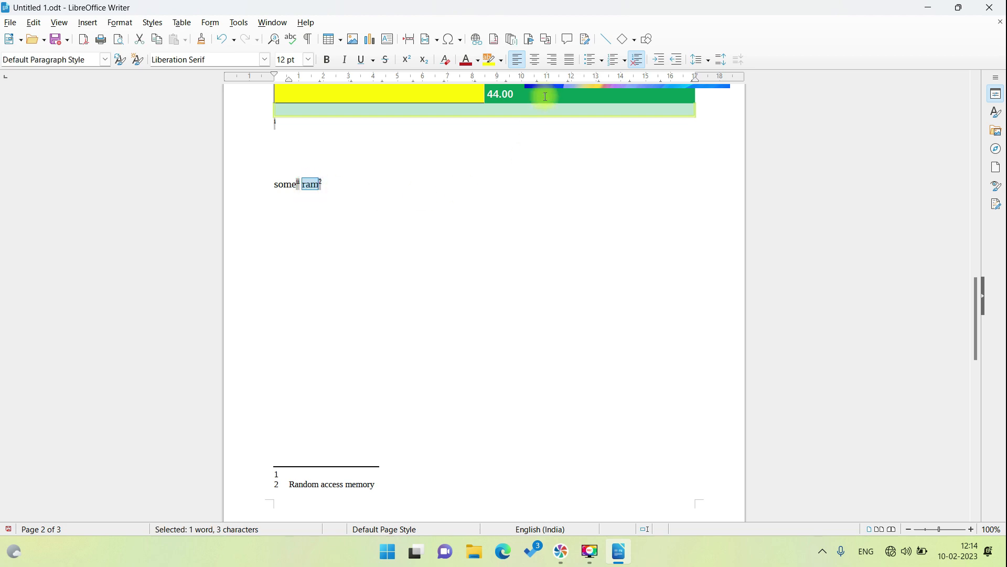
click(530, 40)
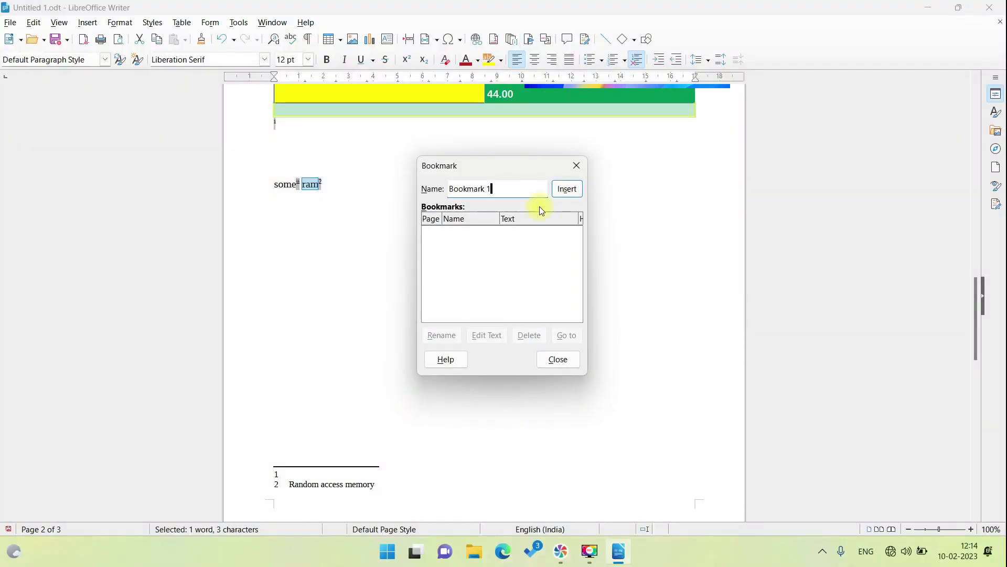
click(568, 193)
Step: Add a blank line below the "some ram" text and place the cursor beneath it
scroll(420, 392, down, 3)
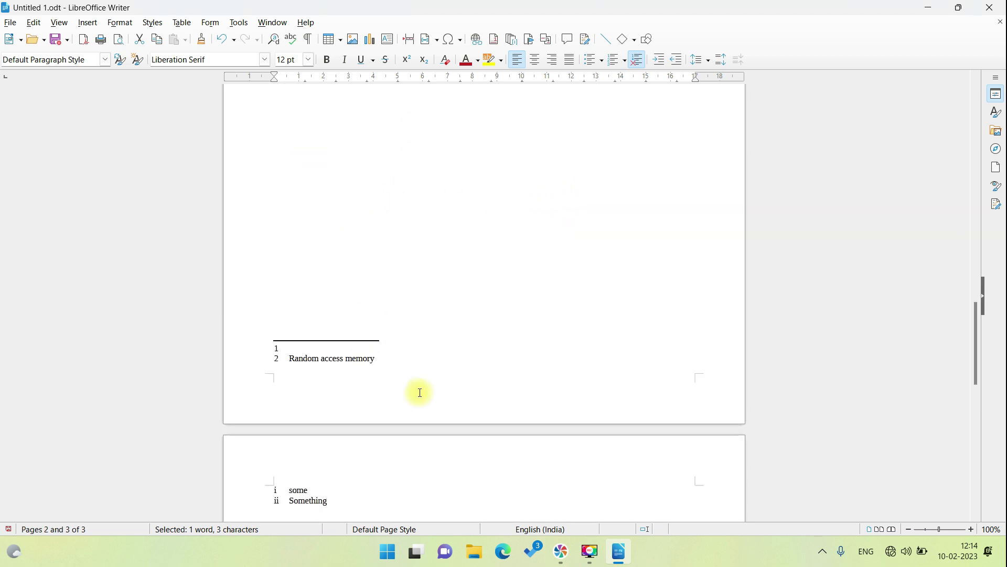
scroll(420, 393, down, 2)
scroll(416, 391, up, 10)
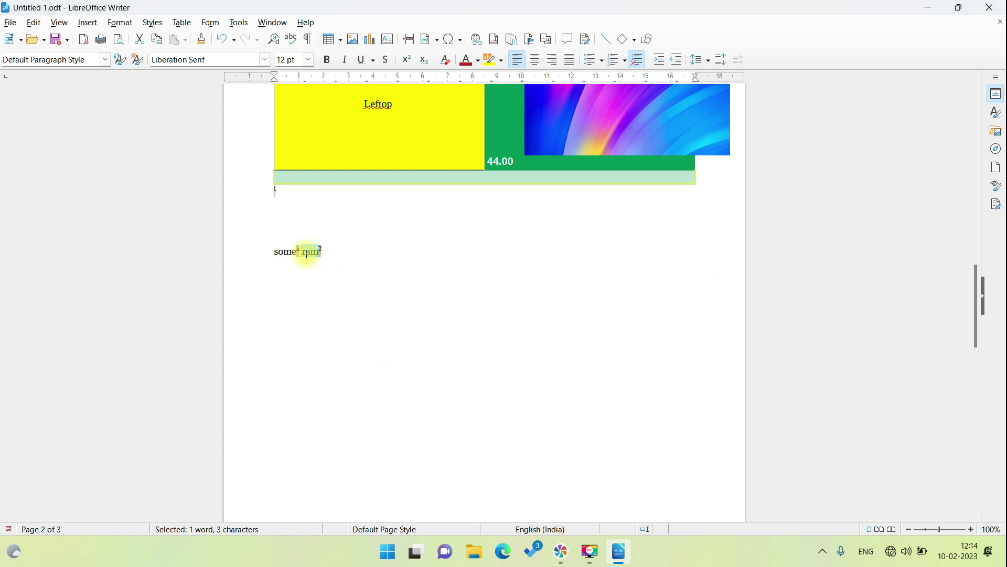
click(309, 254)
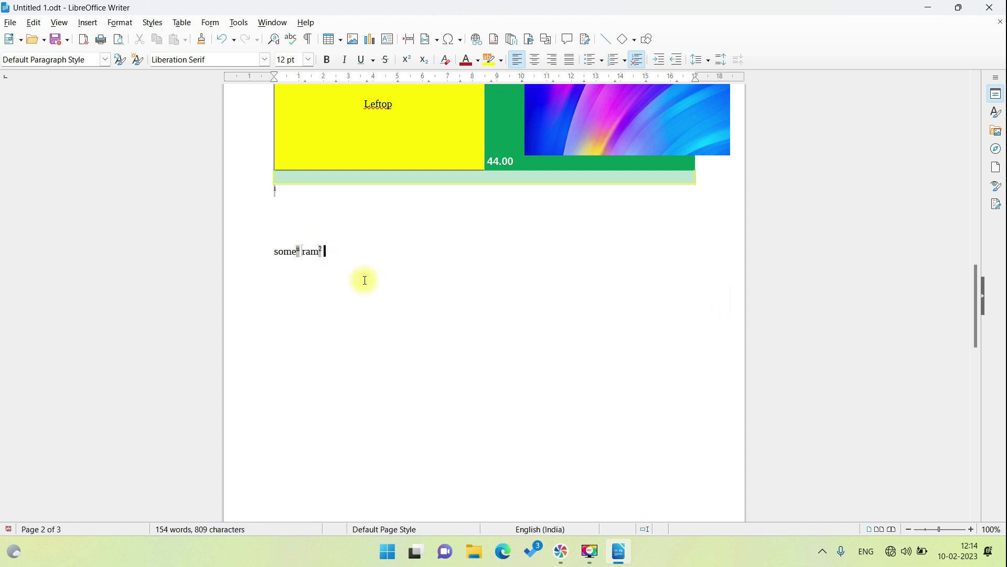
key(Return)
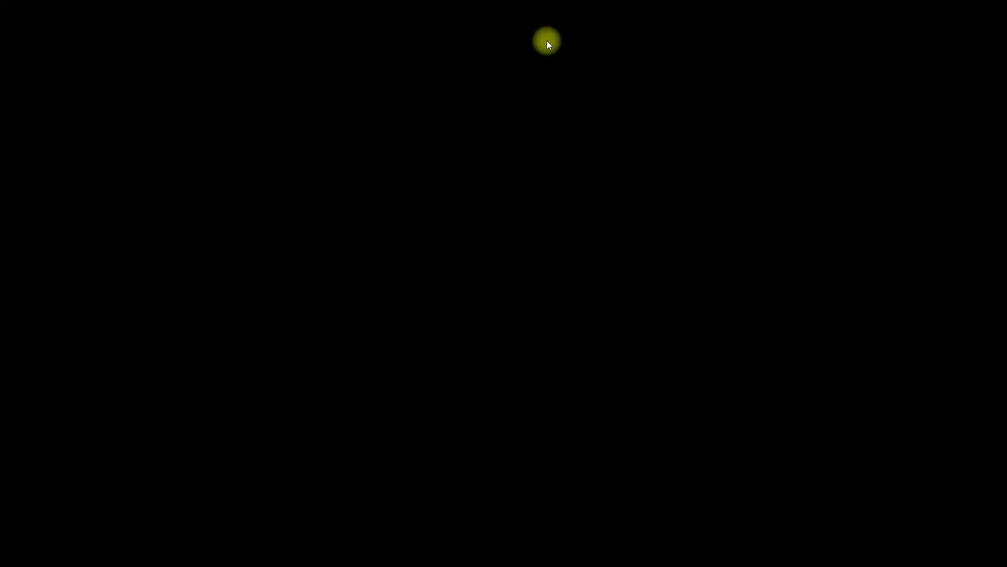
Step: Examine Bookmark 1 in the bookmark list and the commands offered for it
click(531, 42)
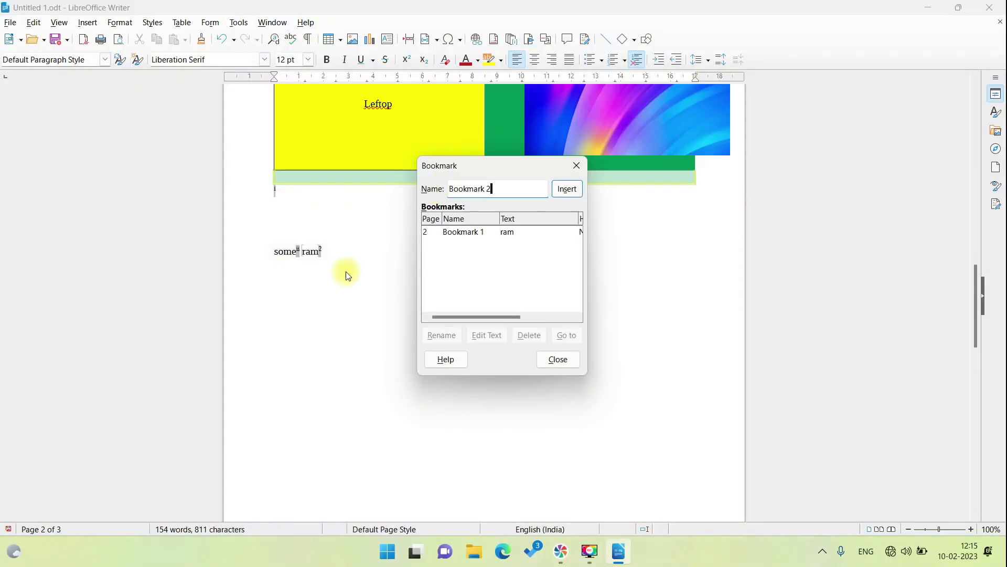
click(475, 232)
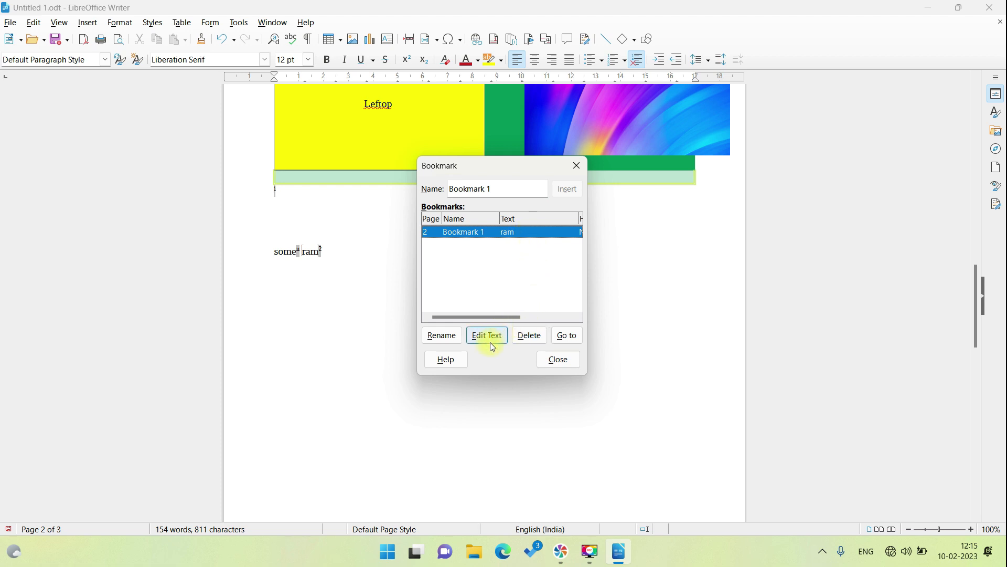
click(570, 362)
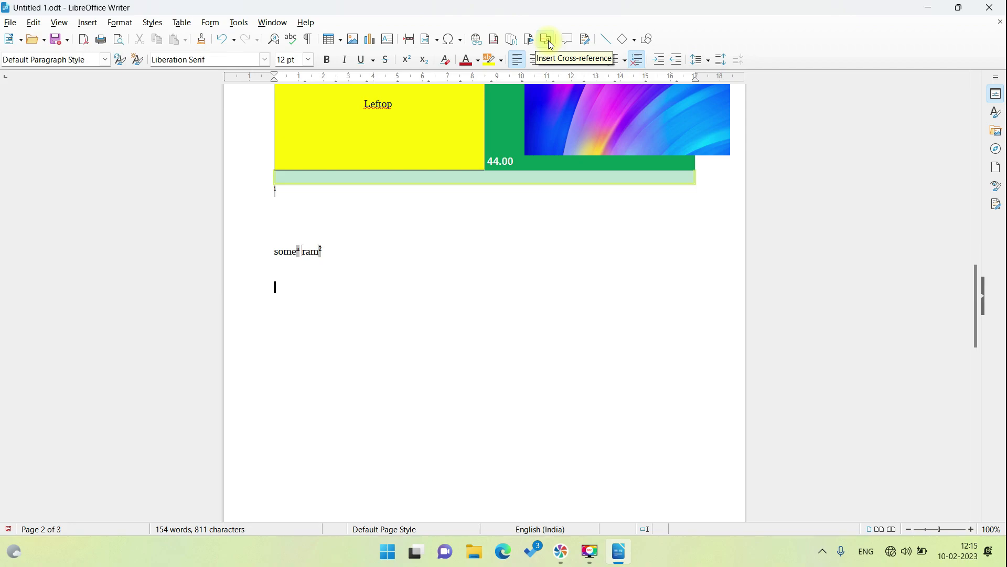
Step: Examine the cross-reference types Set Reference, Insert Reference, Headings, Numbered Paragraphs and Table, with their reference formats
click(549, 43)
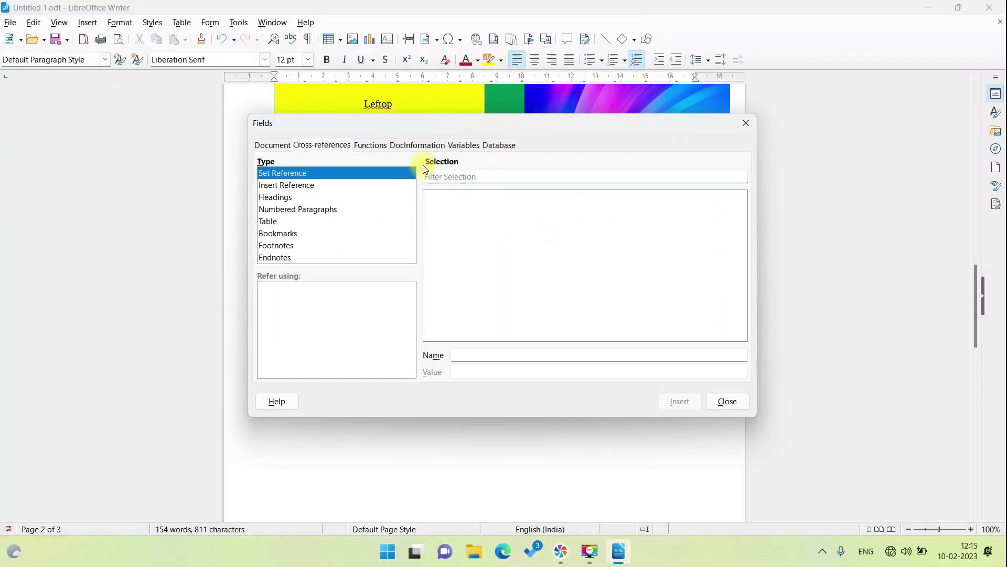
drag(450, 131, 695, 114)
click(580, 167)
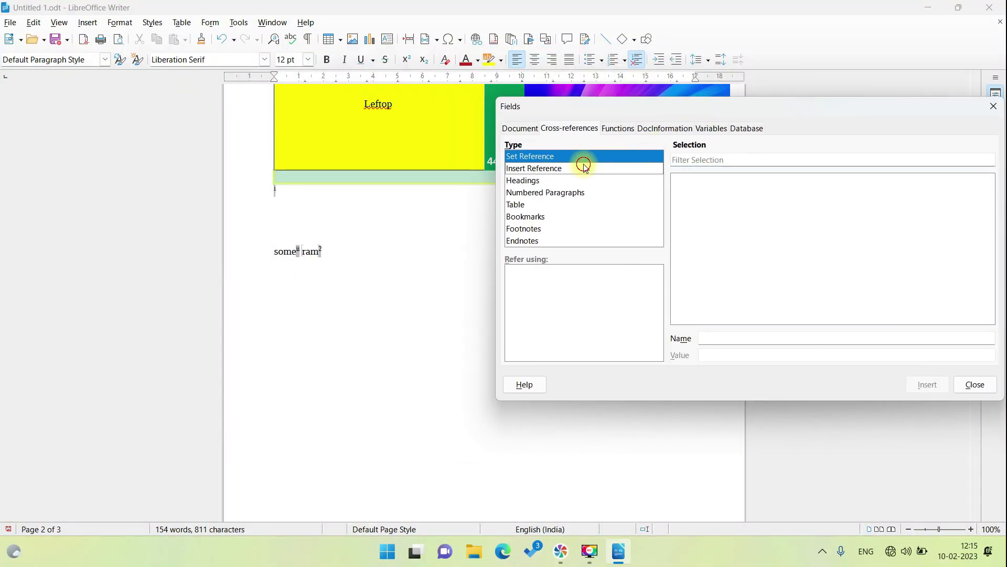
click(549, 181)
click(545, 207)
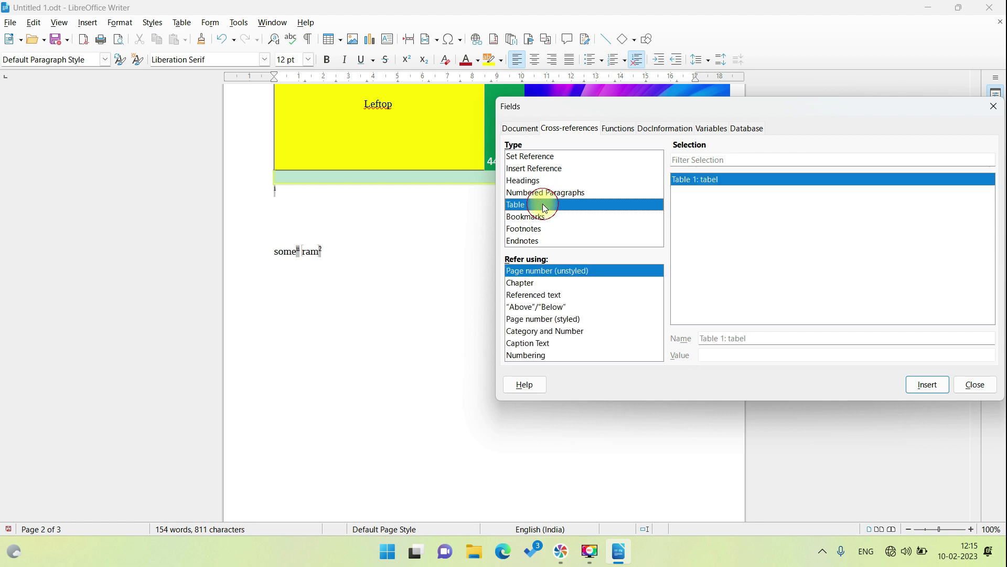
click(547, 158)
click(548, 170)
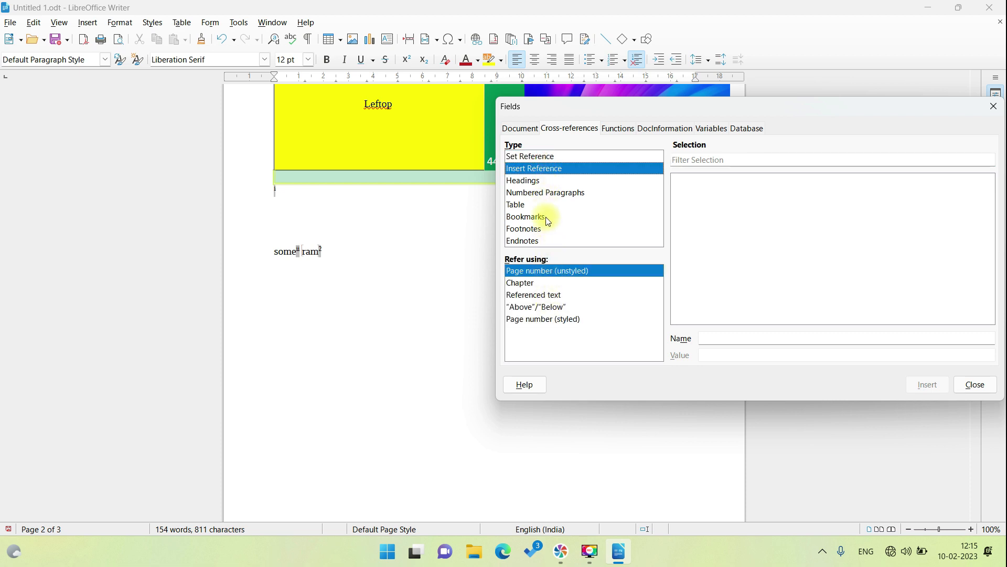
click(541, 181)
click(524, 194)
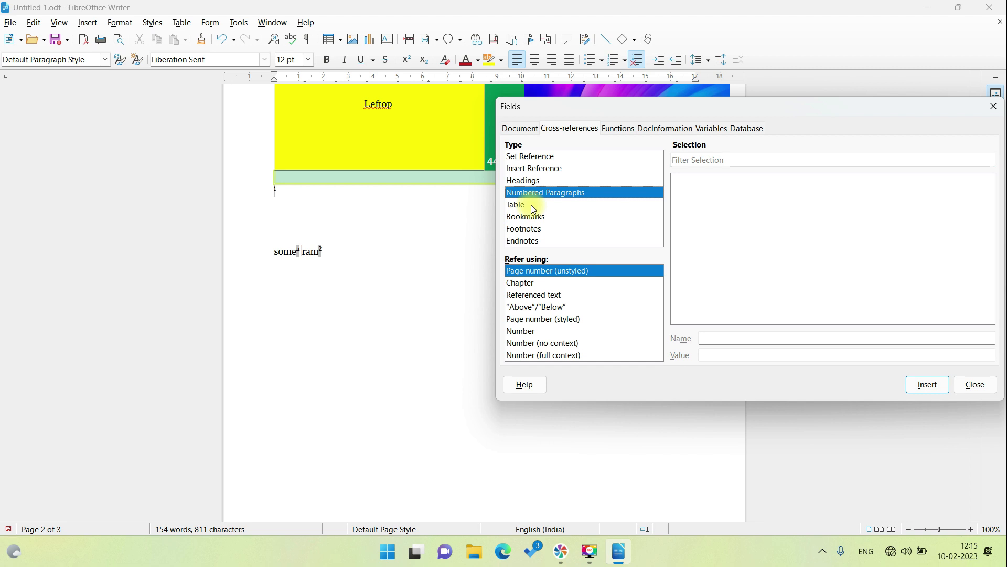
click(532, 207)
Step: Insert a cross-reference to Bookmark 1 below "some ram", referring by Page number (unstyled), and finish the field insertion
click(533, 217)
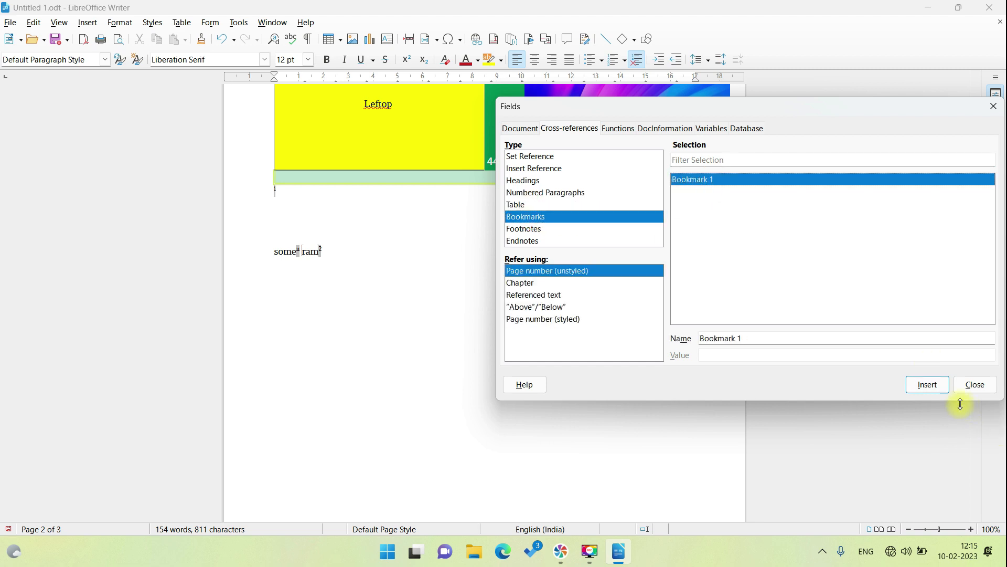
click(937, 392)
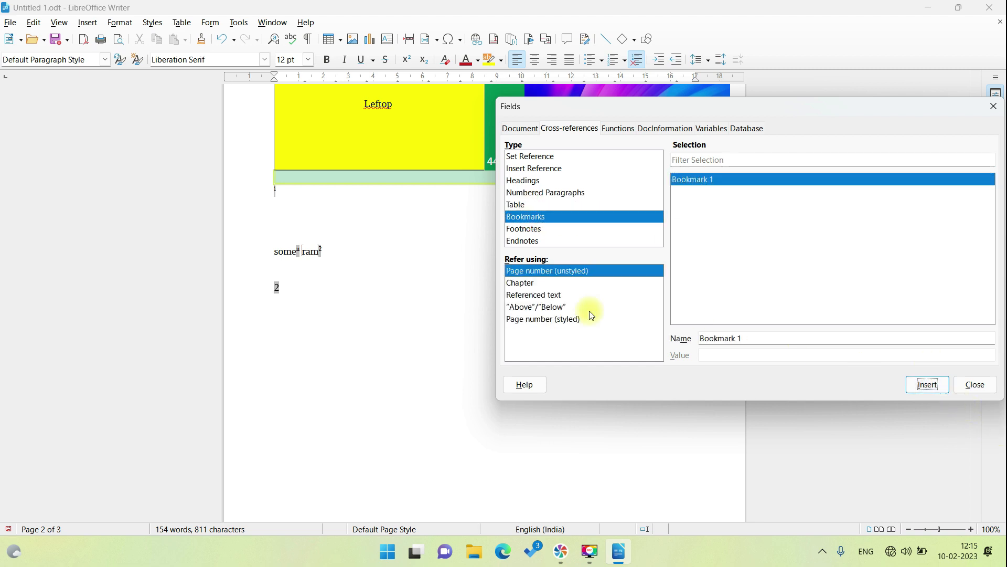
click(308, 291)
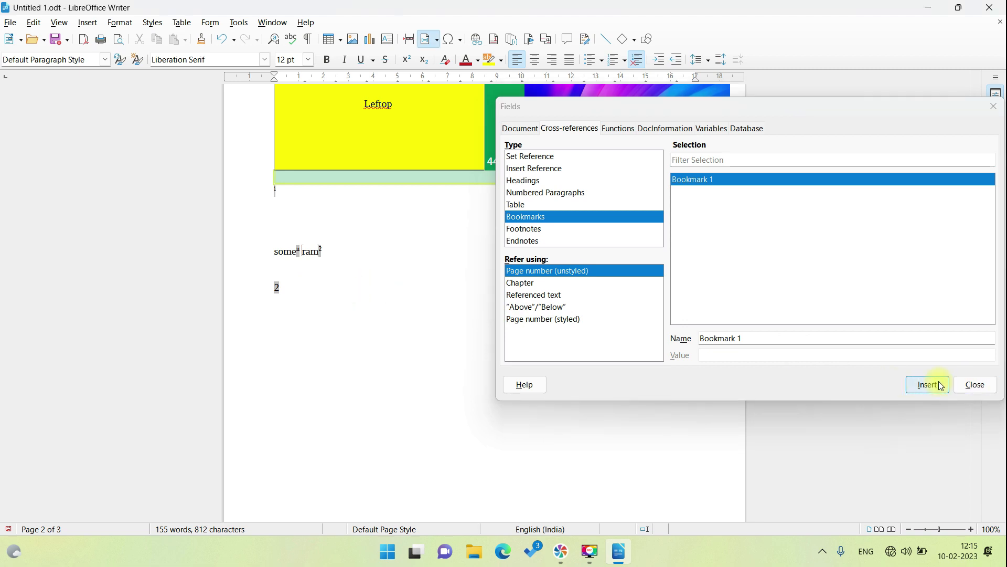
click(975, 384)
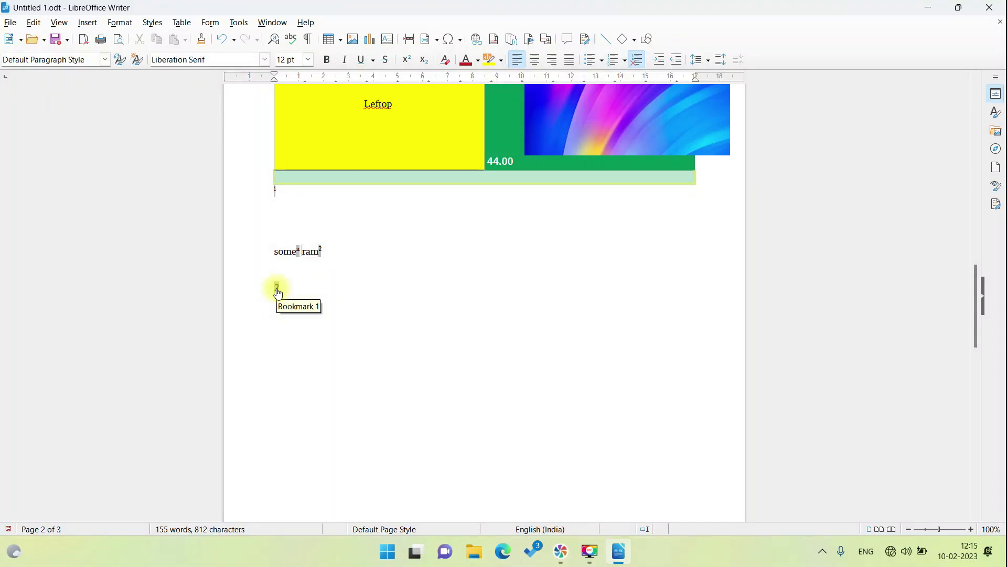
Step: Check the bookmarked word "ram" and examine the Headings type of the cross-references
double_click(311, 253)
click(326, 291)
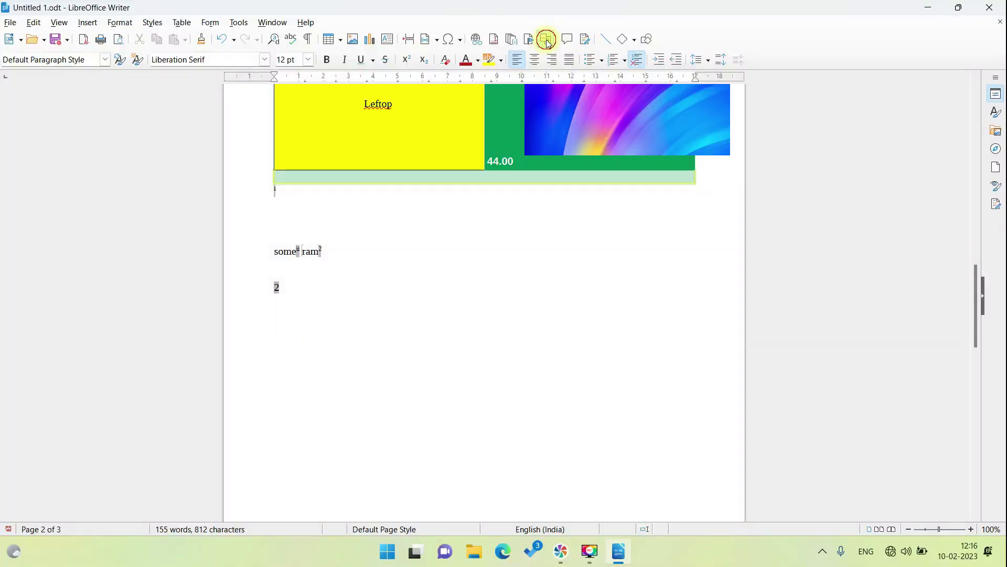
click(546, 39)
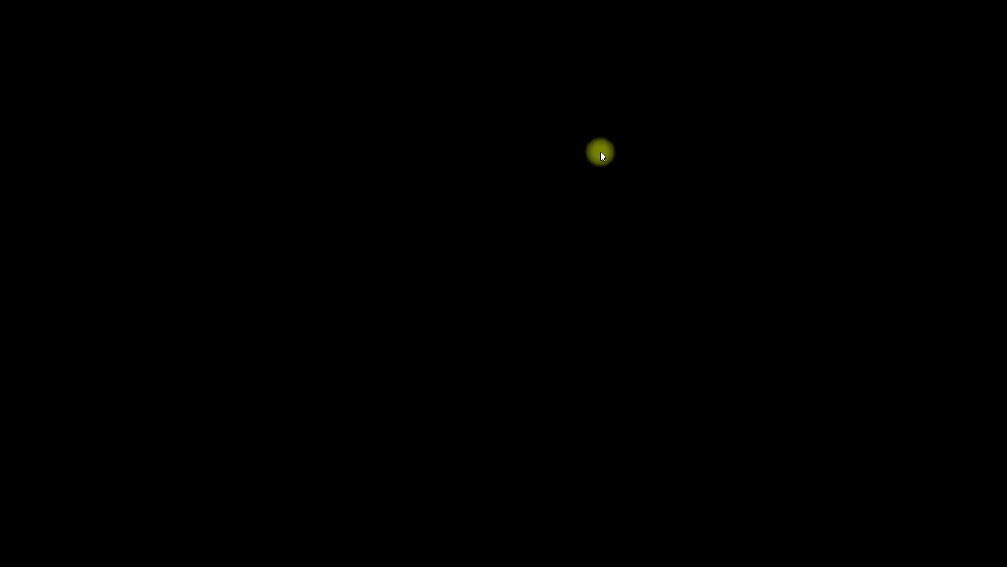
click(293, 198)
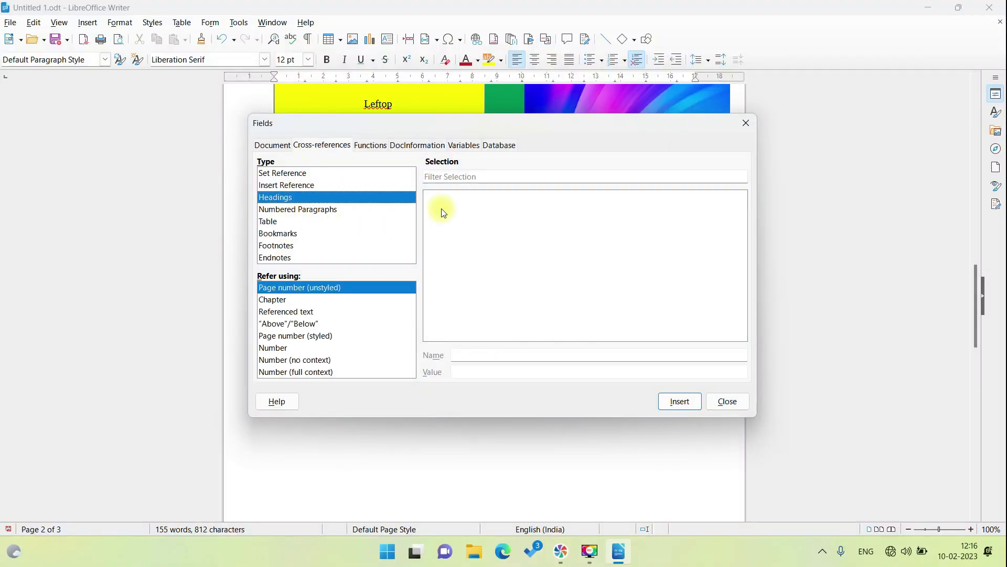
click(747, 131)
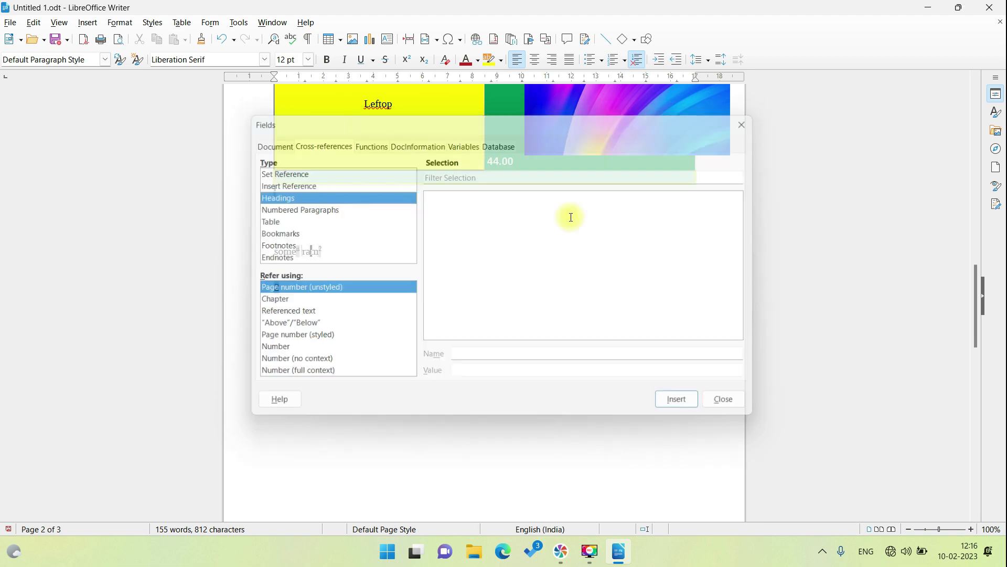
scroll(428, 270, up, 3)
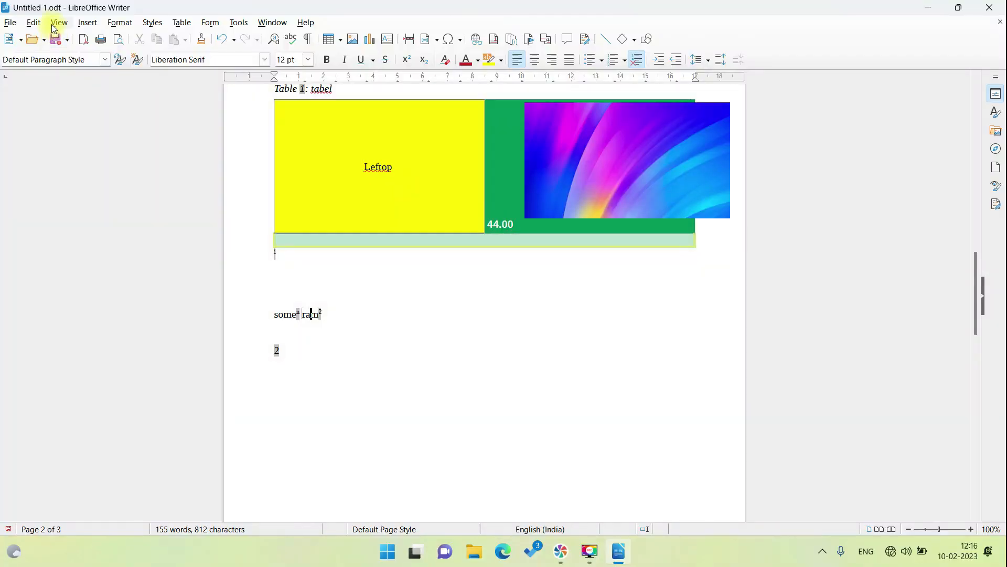
click(54, 21)
click(54, 21)
click(41, 27)
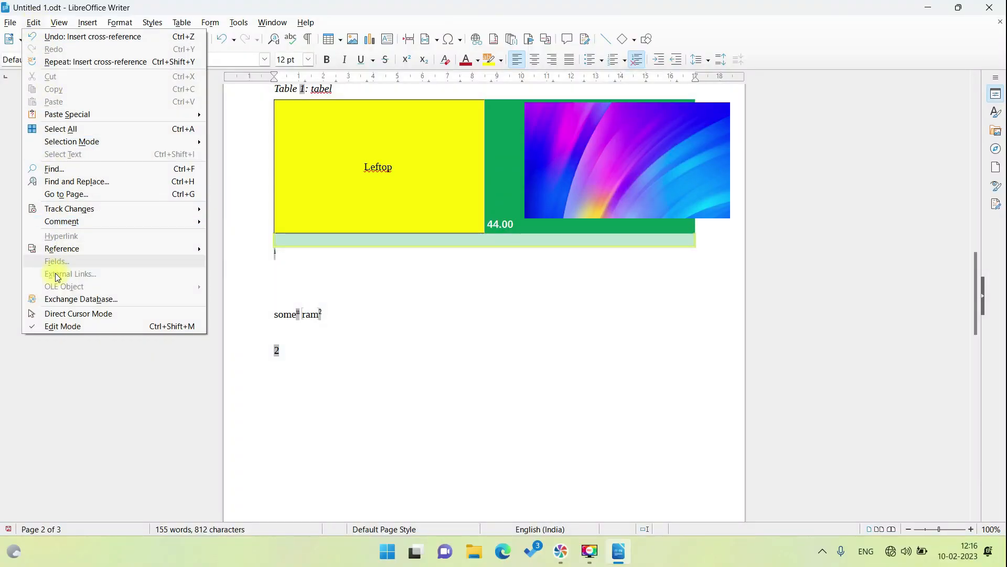
click(439, 279)
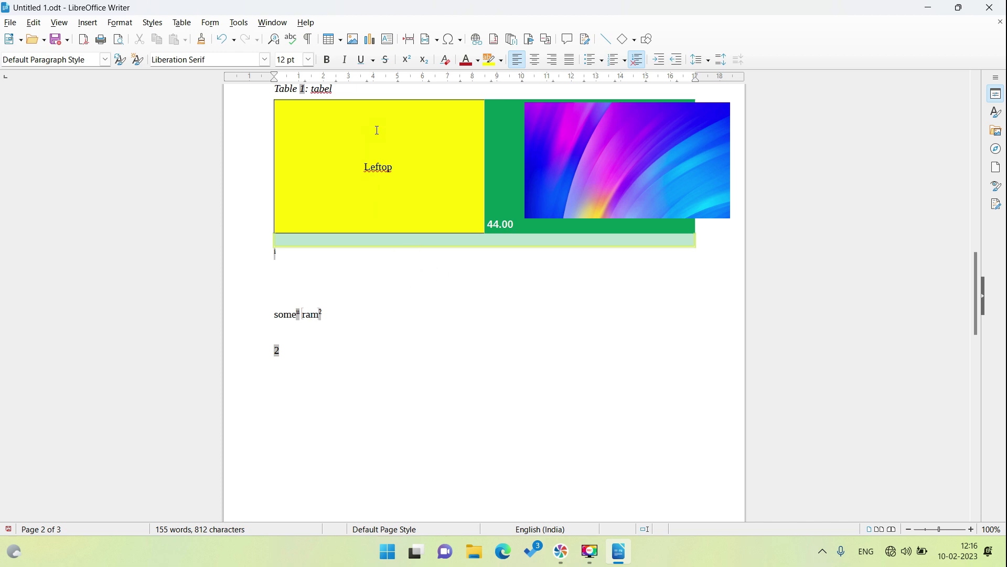
scroll(378, 129, up, 1)
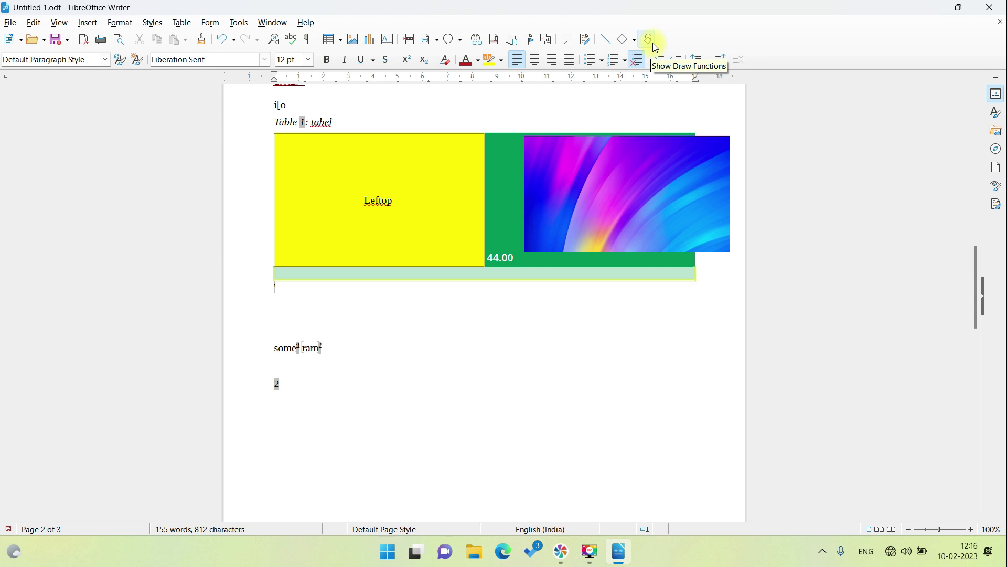
Step: Show the track changes functions and hide them again
click(585, 42)
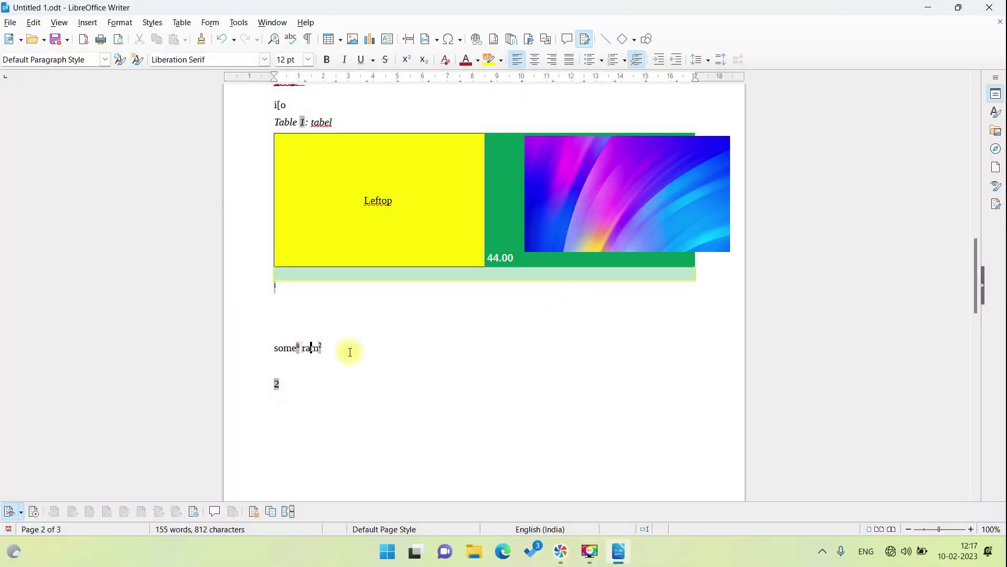
click(308, 348)
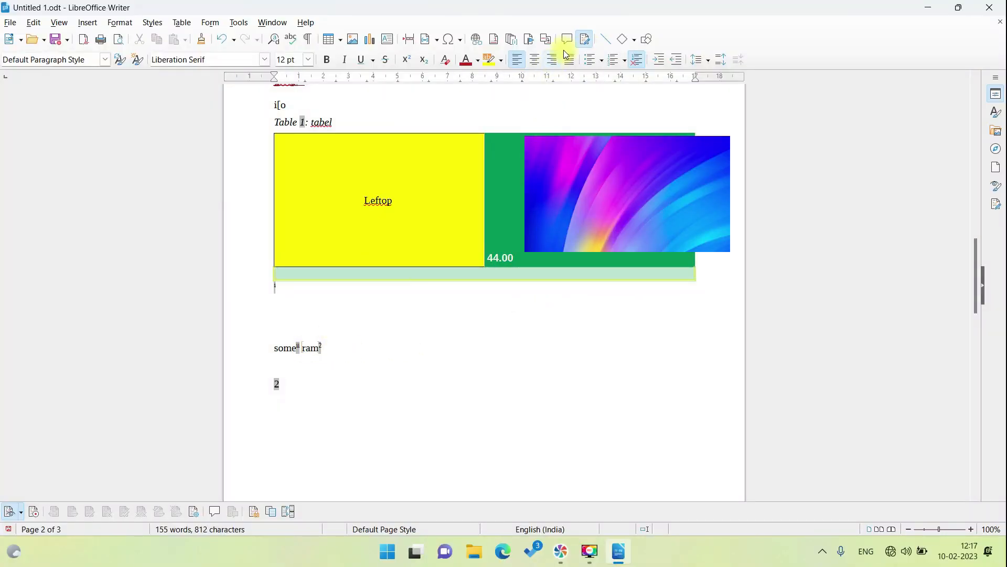
click(586, 40)
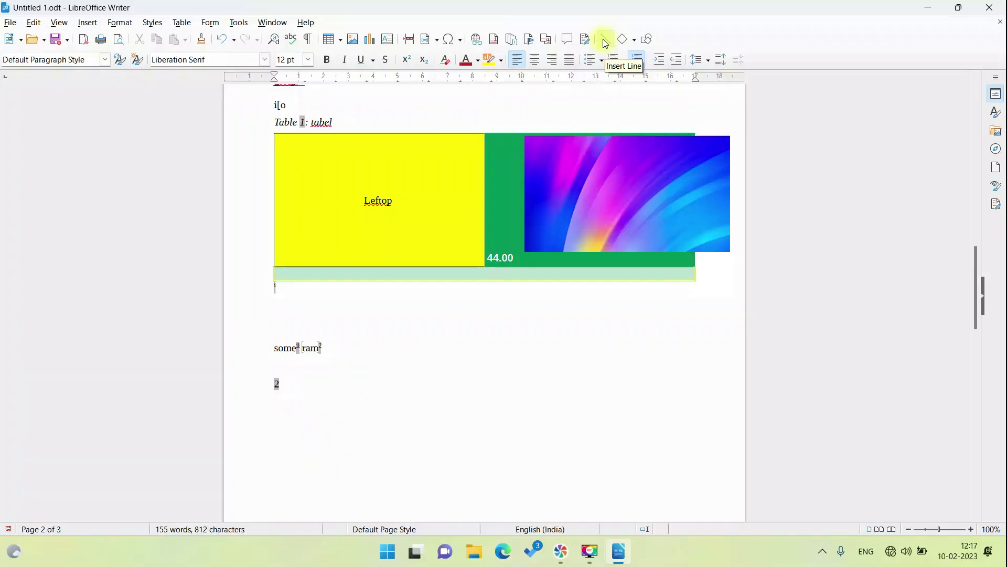
Step: Draw a horizontal line about 6.84 cm long below the "some ram" text
click(604, 40)
mouse_move(327, 376)
mouse_down()
mouse_move(709, 376)
mouse_move(695, 461)
mouse_move(360, 427)
mouse_move(465, 402)
mouse_move(521, 402)
mouse_move(521, 414)
mouse_move(530, 355)
mouse_move(490, 315)
mouse_move(331, 301)
mouse_move(458, 330)
mouse_move(496, 378)
mouse_up()
key(shift)
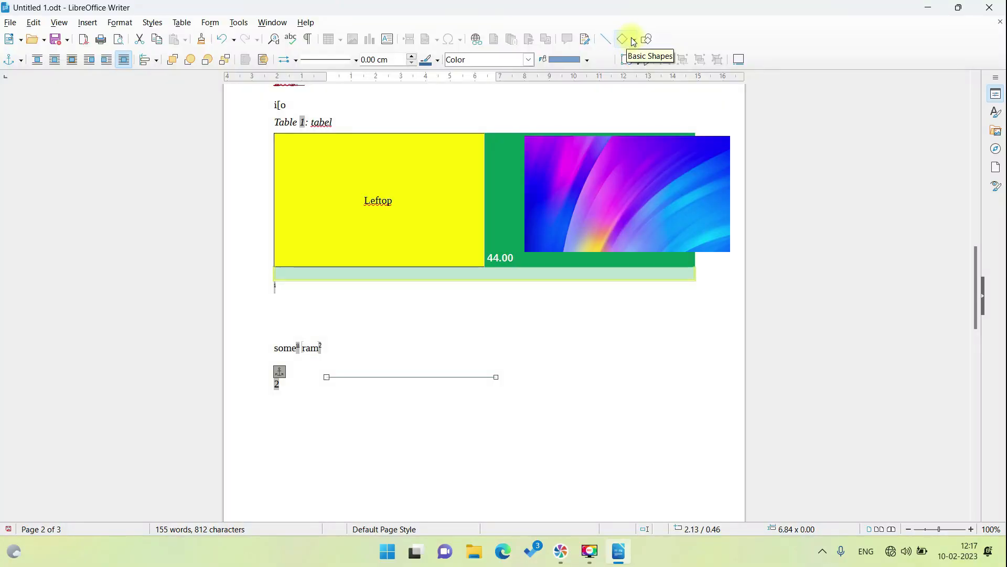
Step: Draw a rounded rectangle about 8.41 by 6.08 cm over the area below the table and show the draw functions
click(636, 43)
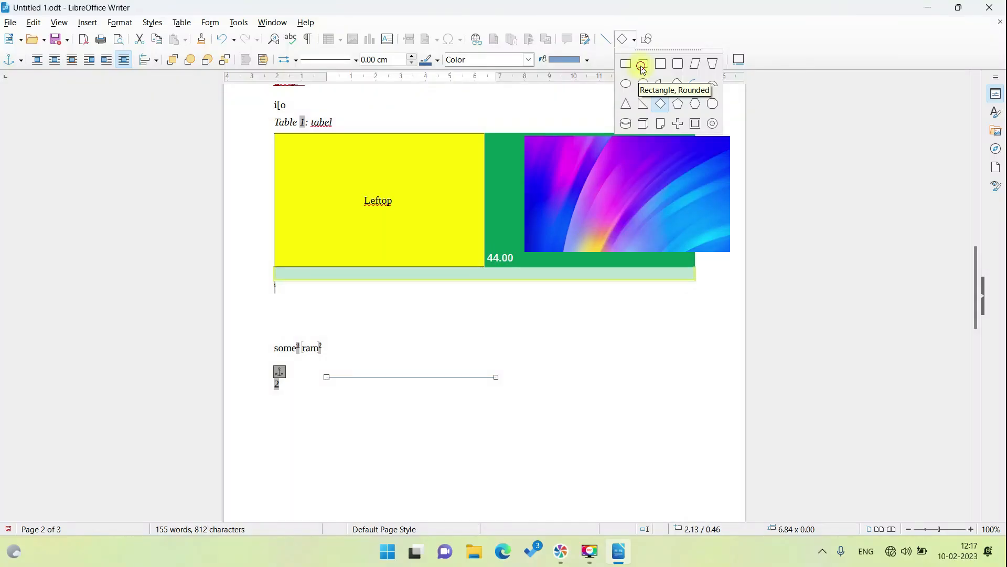
click(642, 64)
mouse_move(437, 275)
mouse_down()
mouse_move(656, 461)
mouse_move(645, 427)
mouse_up()
click(647, 39)
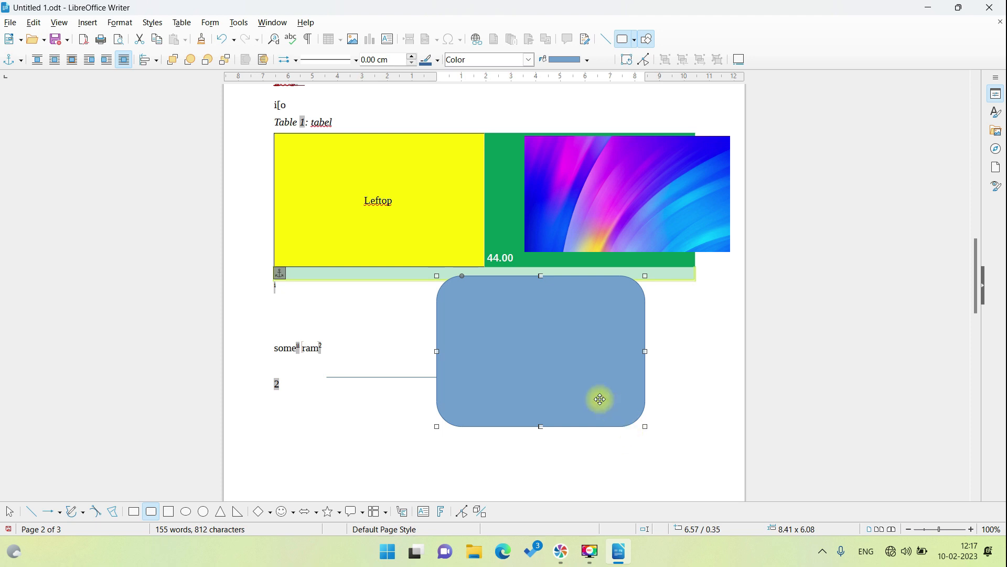
Step: Increase the corner rounding of the large rounded rectangle and add two small rounded squares, 1.76 by 1.76 cm, beside it
drag(464, 284, 503, 341)
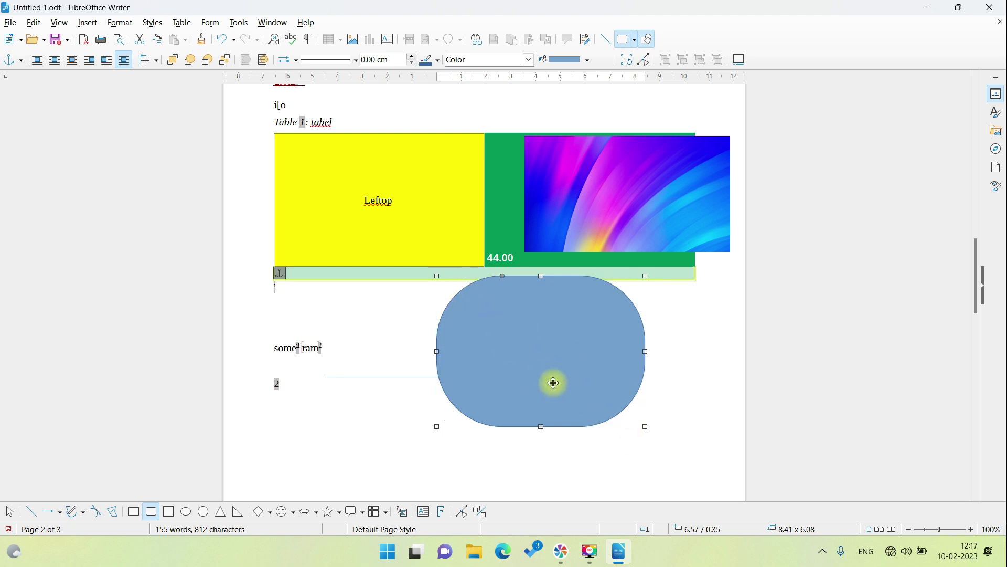
click(673, 374)
click(660, 291)
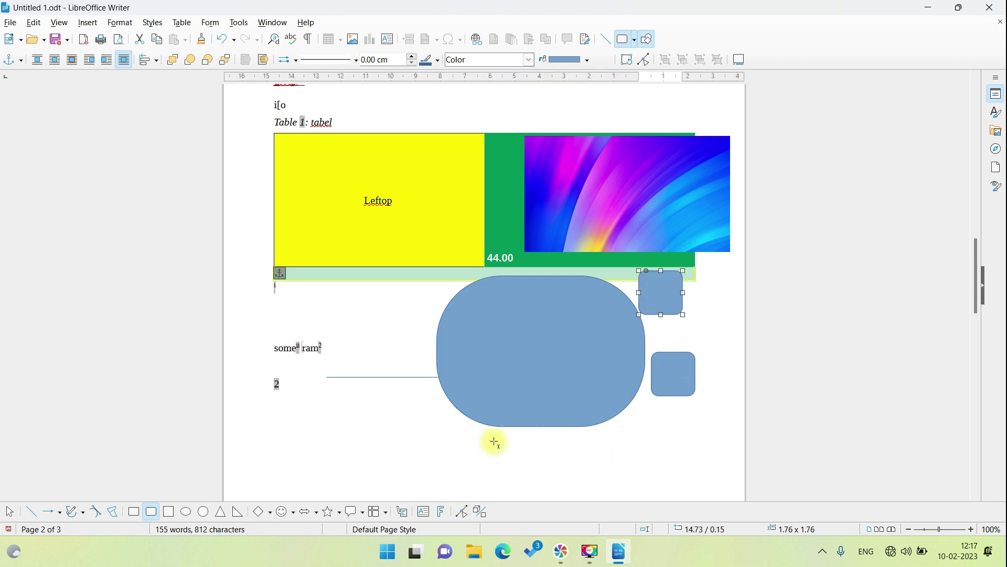
key(Escape)
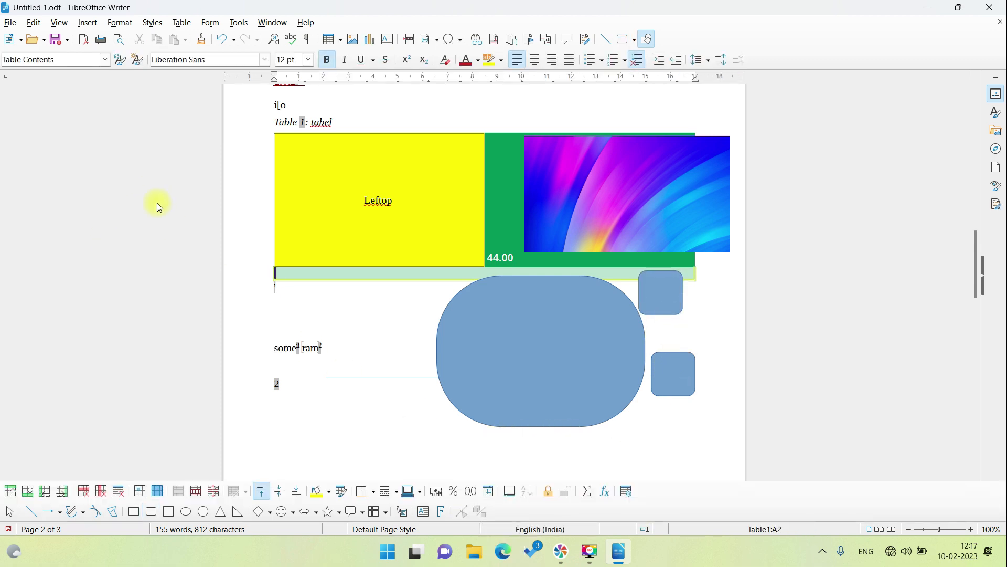
click(339, 398)
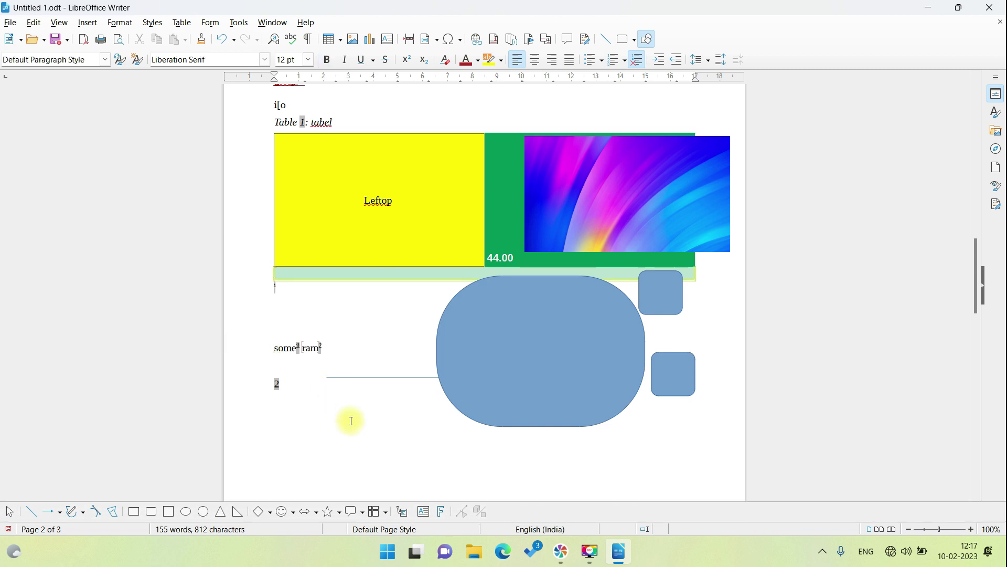
Step: Draw a freehand looping curve with straight zigzag segments below the horizontal line using the Curve tool
click(97, 511)
drag(322, 447, 455, 404)
click(403, 451)
click(338, 425)
click(351, 414)
click(373, 400)
click(353, 382)
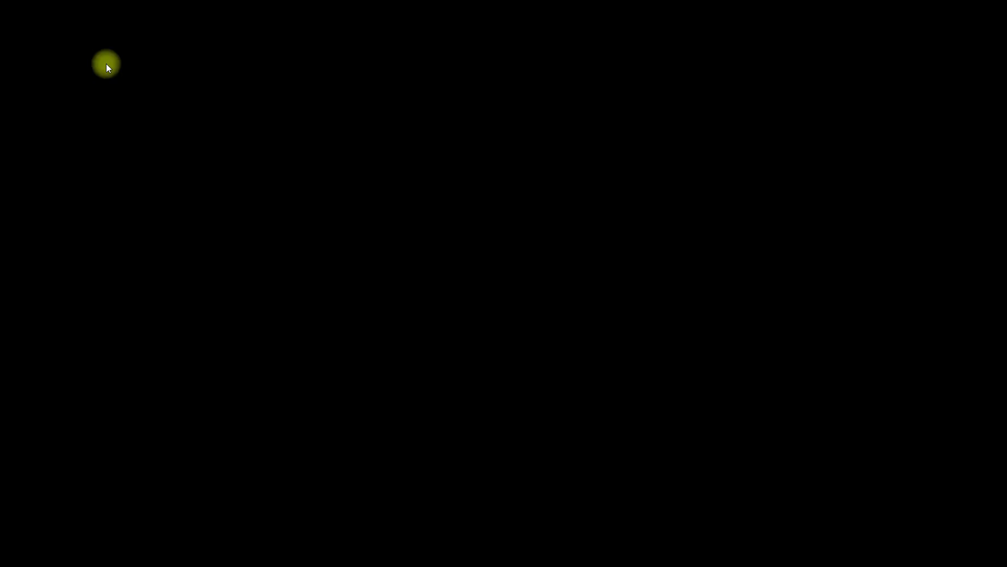
Step: Add a new paragraph in Heading 1 style reading "computer" between the table and the "some ram" text
click(106, 63)
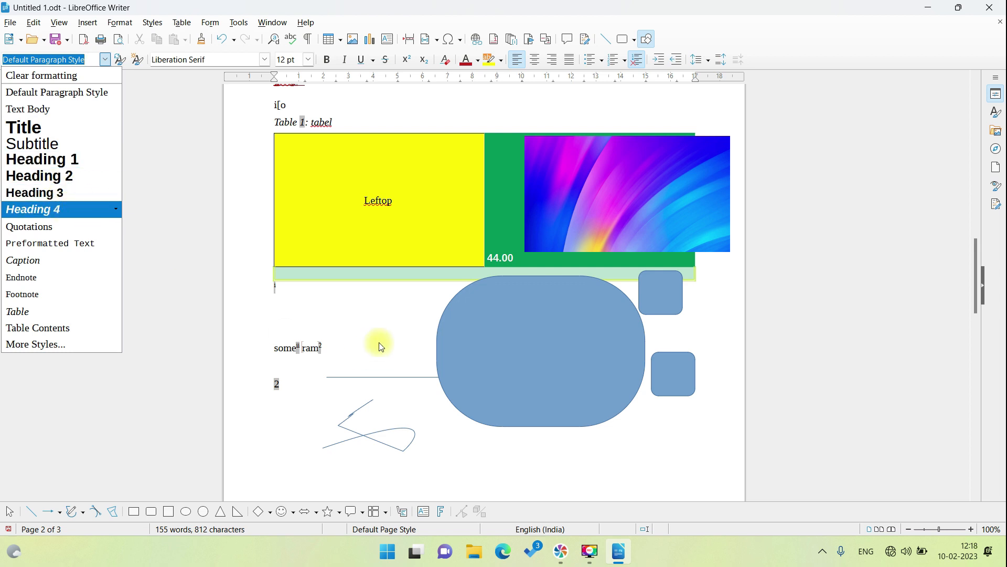
click(336, 312)
click(297, 297)
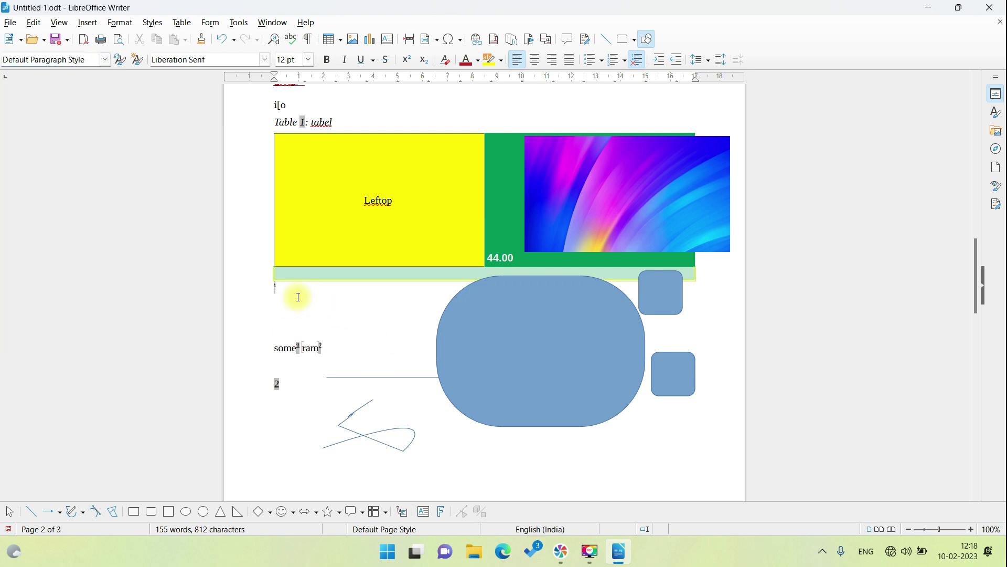
key(Return)
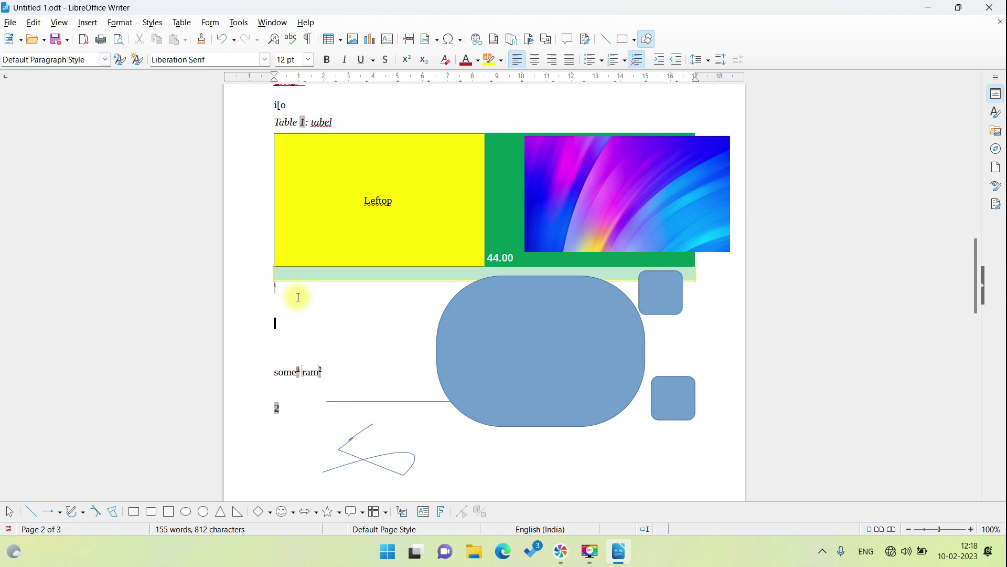
click(103, 59)
click(85, 160)
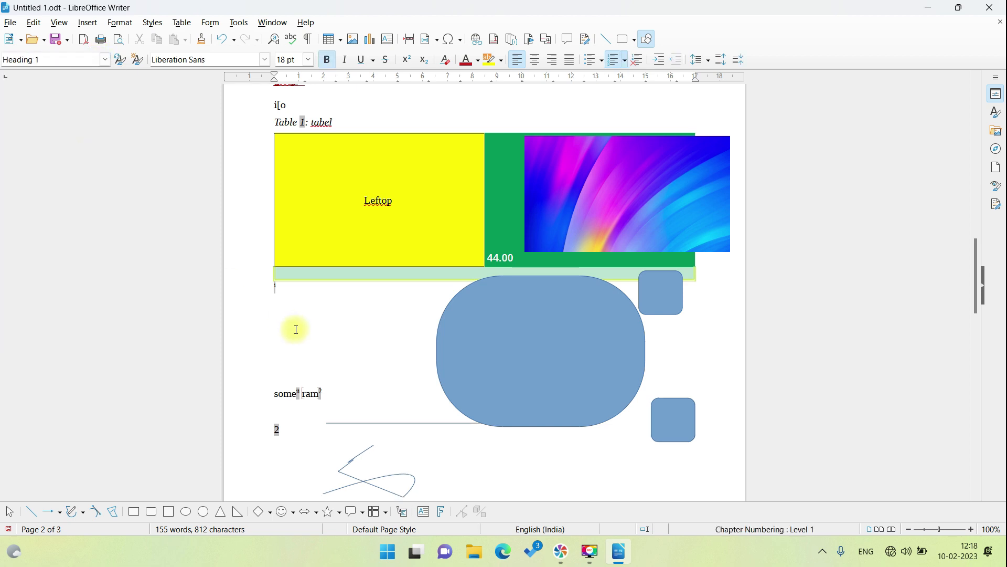
text(computer)
key(Return)
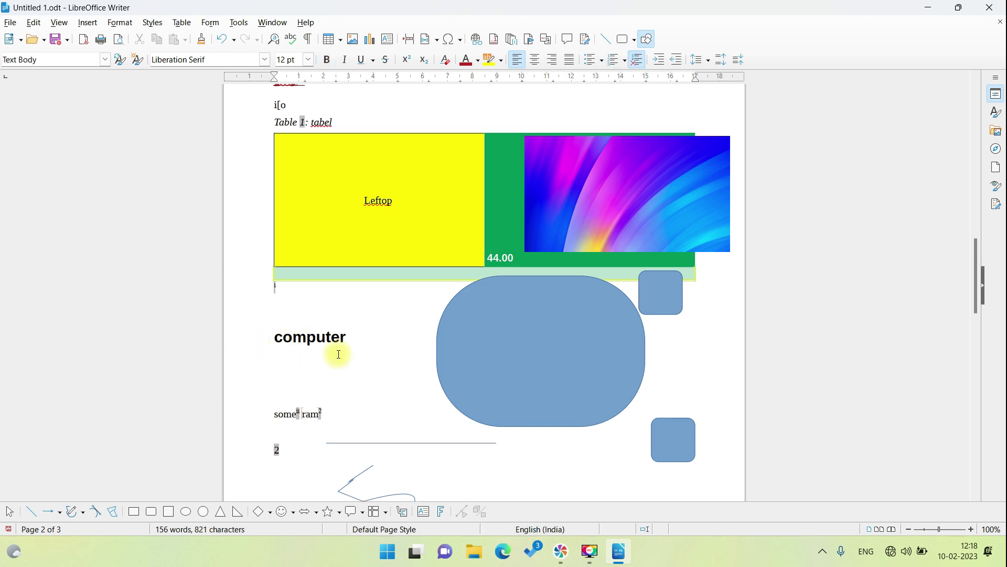
Step: Insert a cross-reference to the heading "computer" as an unstyled page number on the line below "some ram"
click(332, 339)
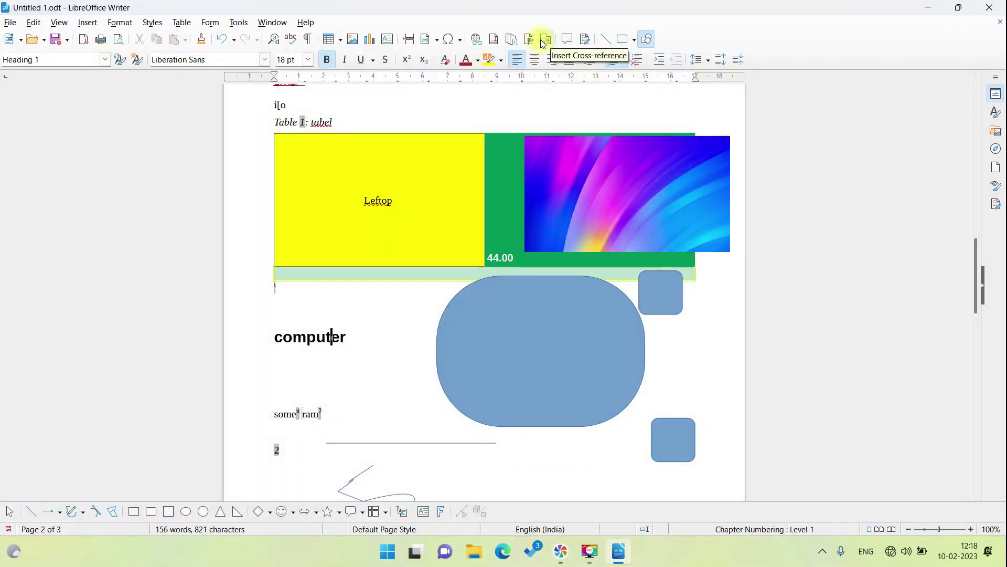
click(306, 444)
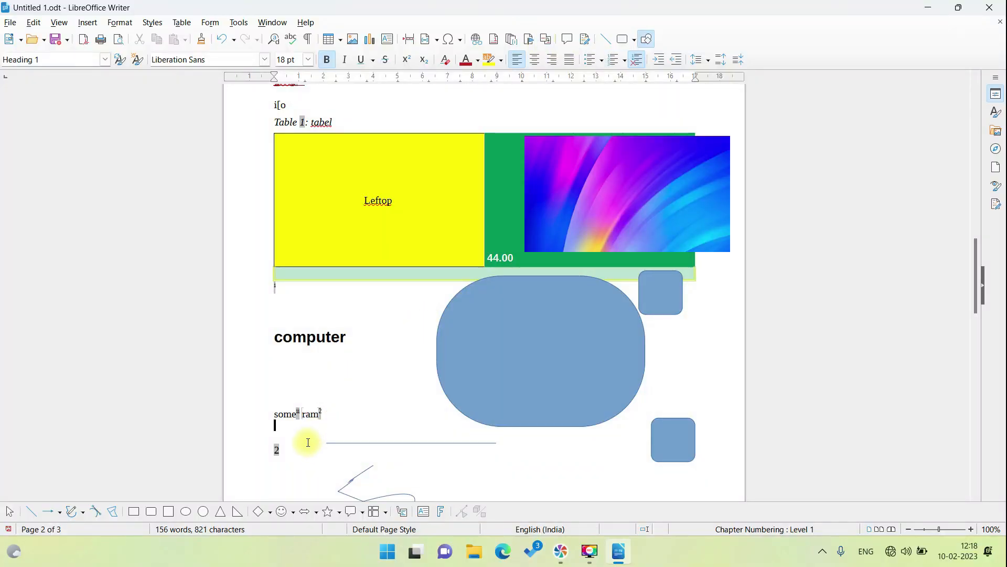
click(290, 432)
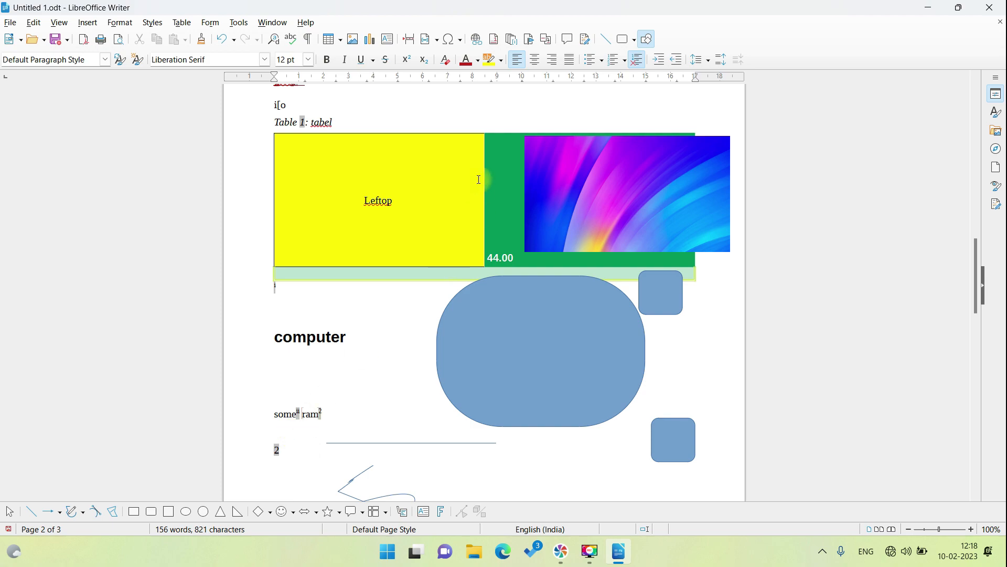
click(545, 40)
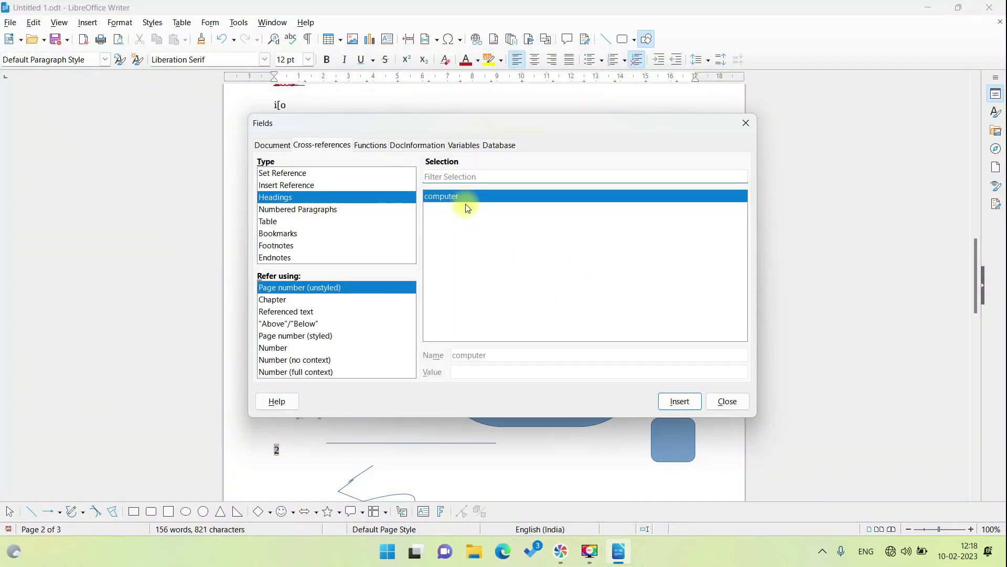
click(680, 402)
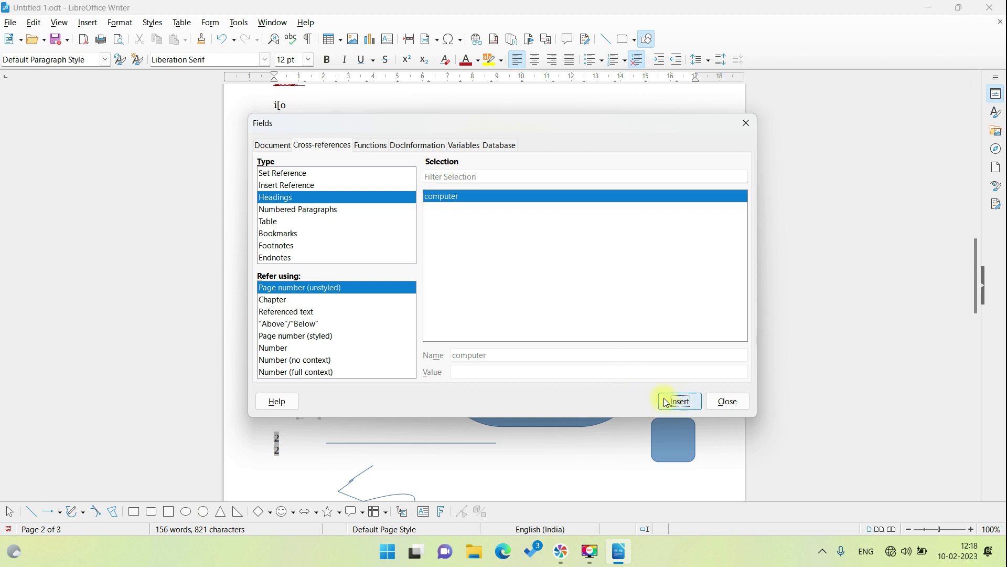
click(733, 400)
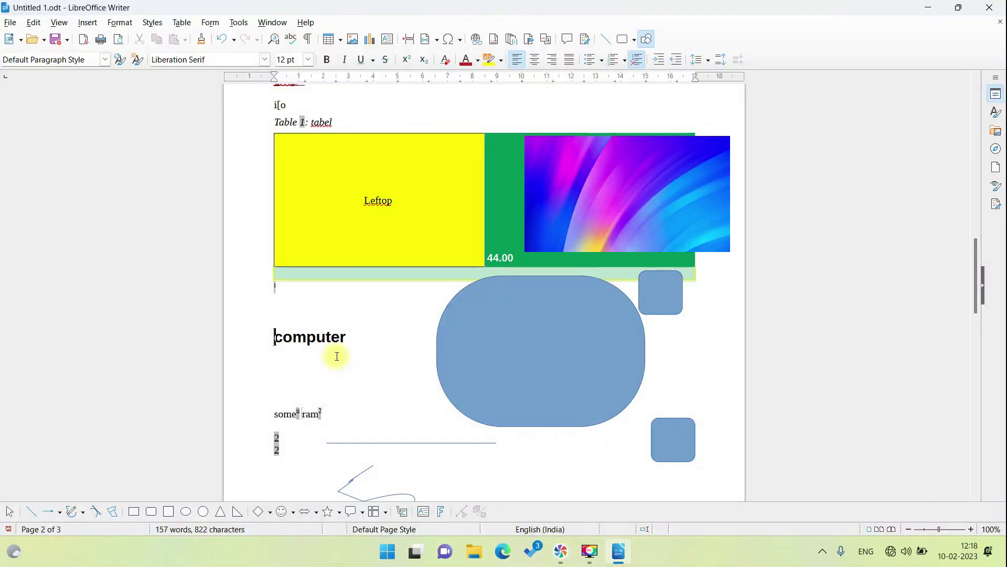
Step: Look over the pages around the "computer" heading and return to the text paragraph on the first page
click(348, 337)
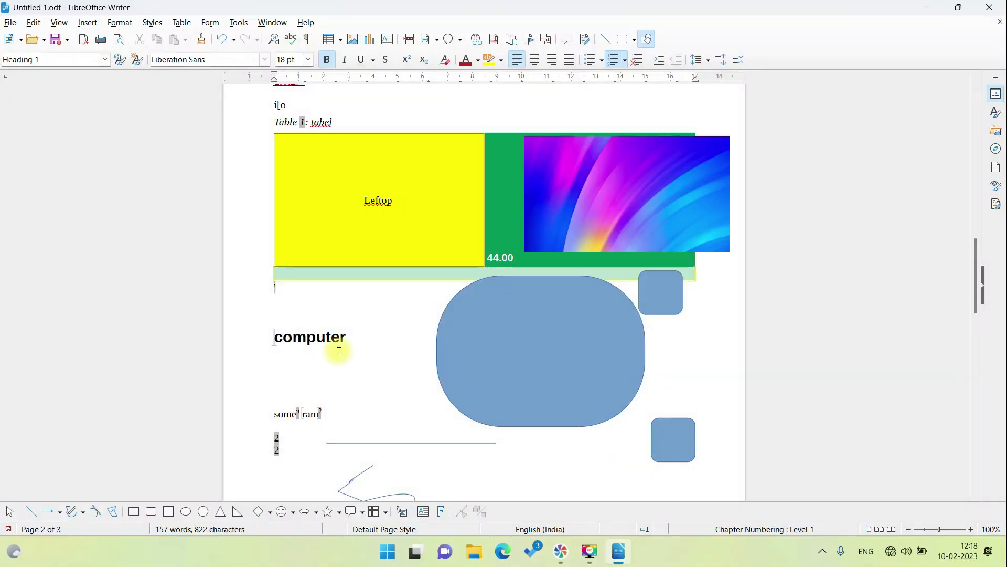
scroll(352, 340, up, 6)
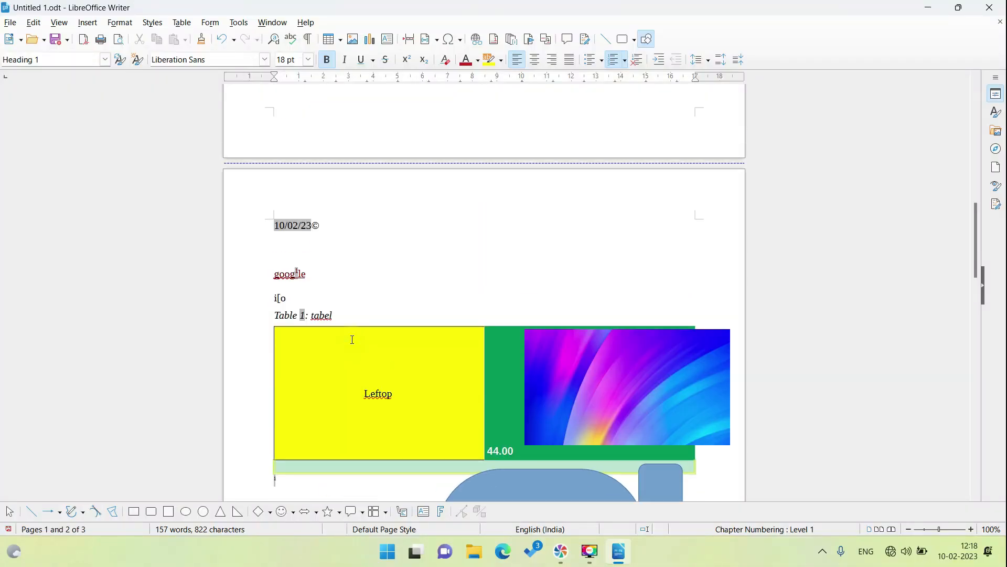
scroll(352, 340, up, 15)
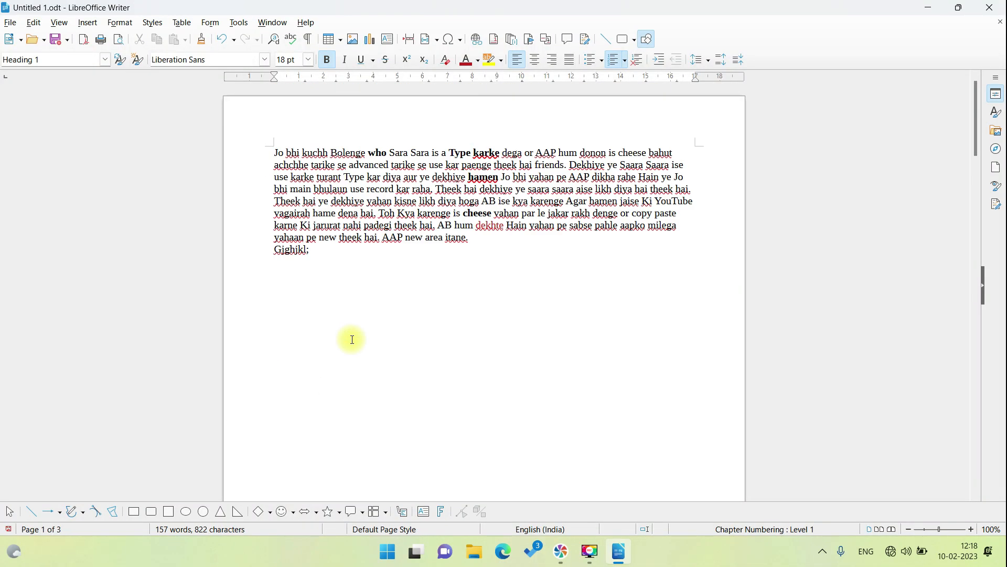
scroll(353, 339, down, 20)
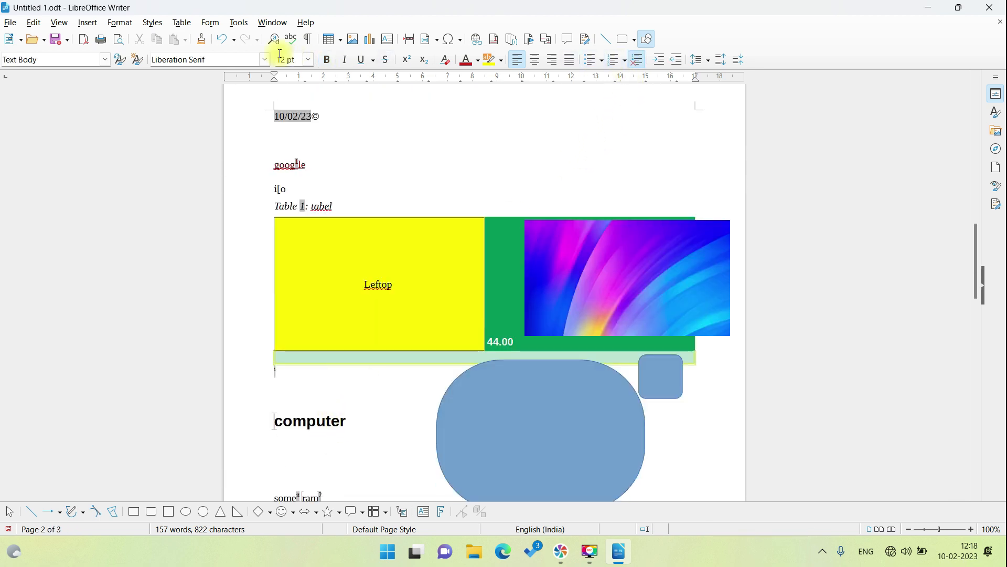
click(266, 61)
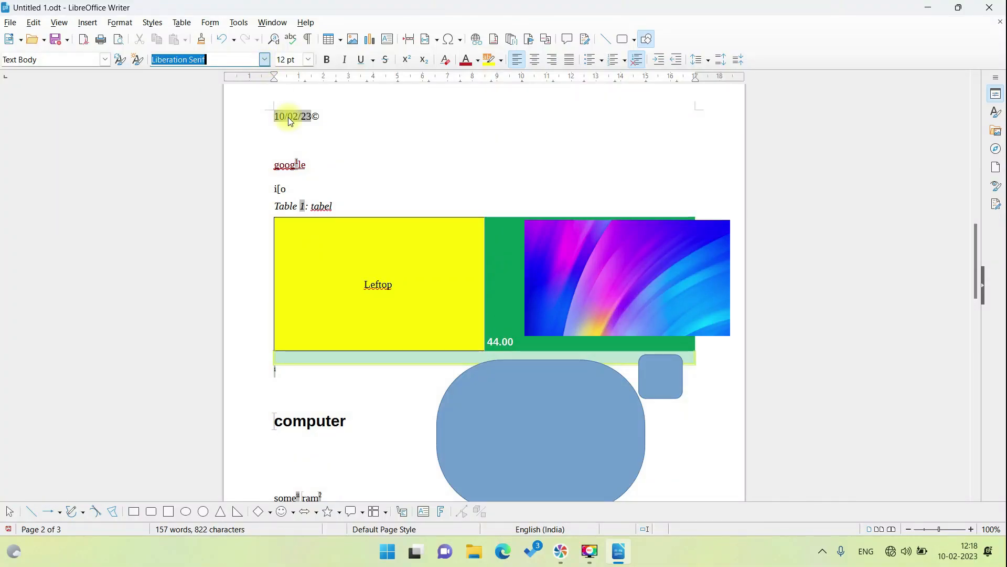
click(488, 153)
scroll(422, 293, down, 8)
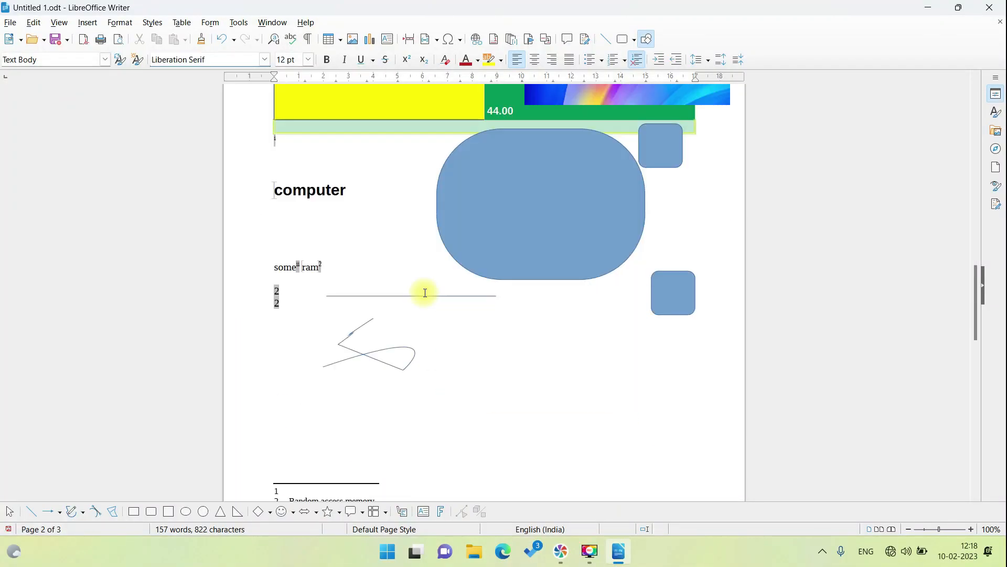
scroll(427, 356, down, 5)
scroll(438, 324, up, 15)
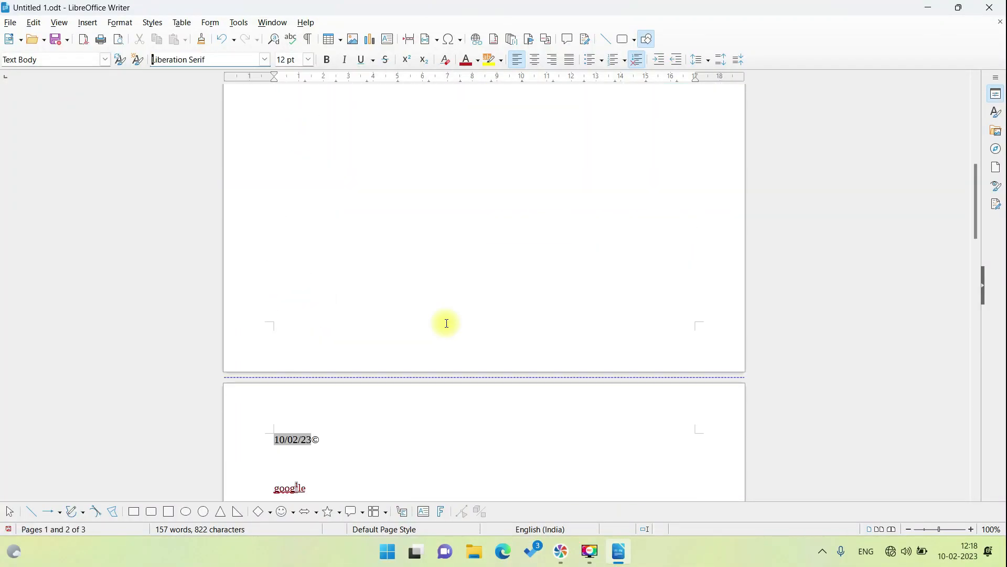
scroll(446, 323, up, 3)
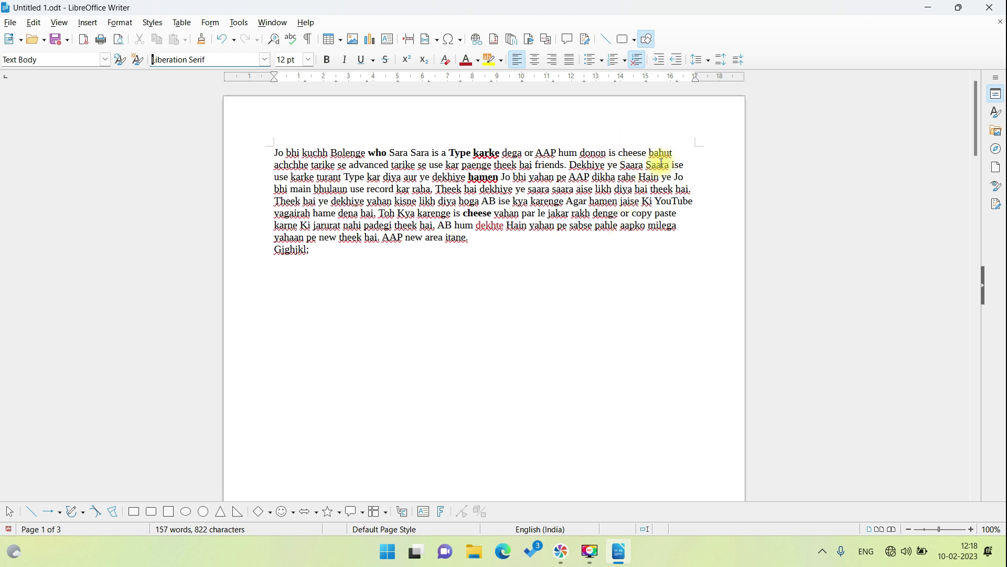
Step: Set the words "use karke" in the first page's paragraph to the font Linux Libertine Display G at 16 pt
drag(678, 167, 322, 178)
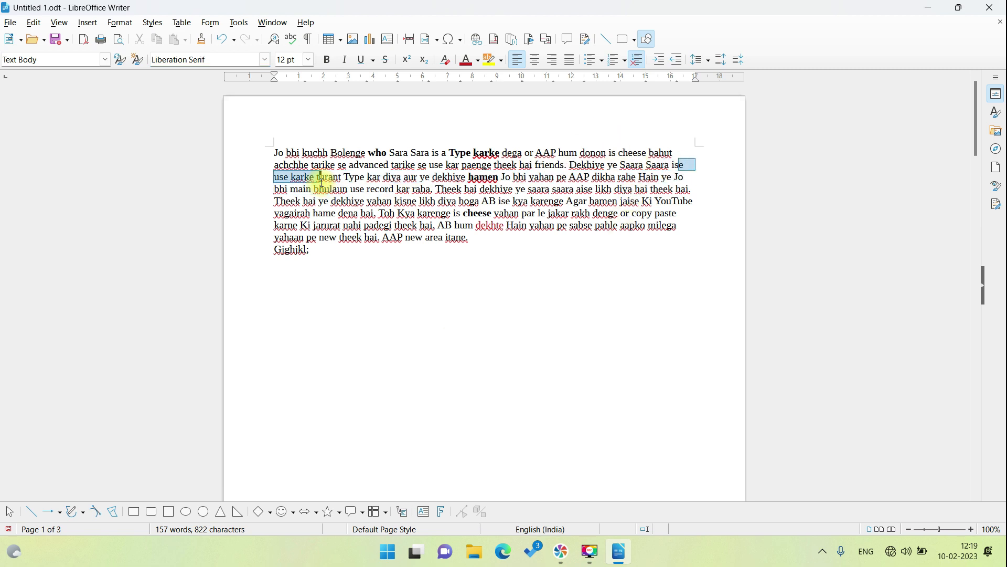
click(266, 61)
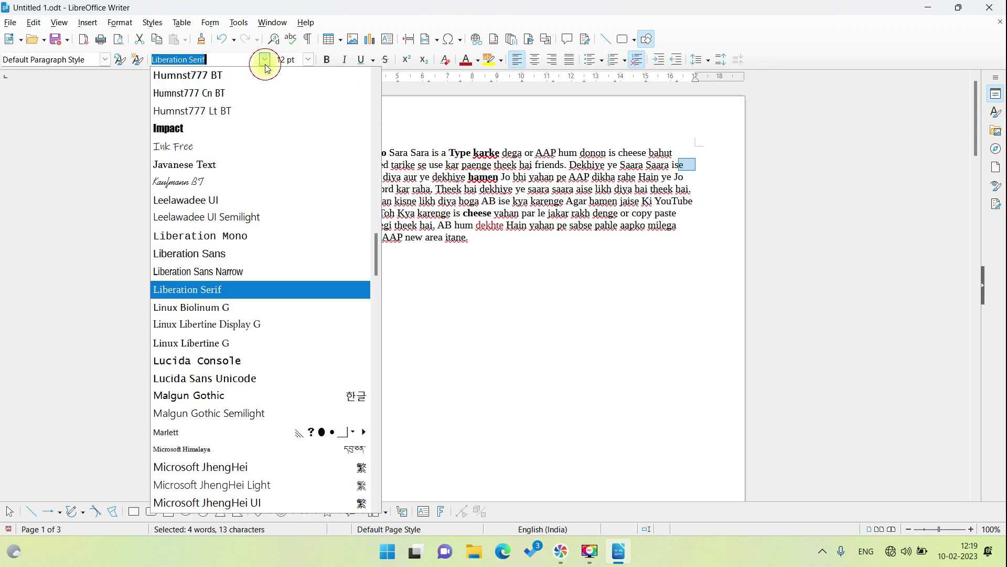
click(193, 332)
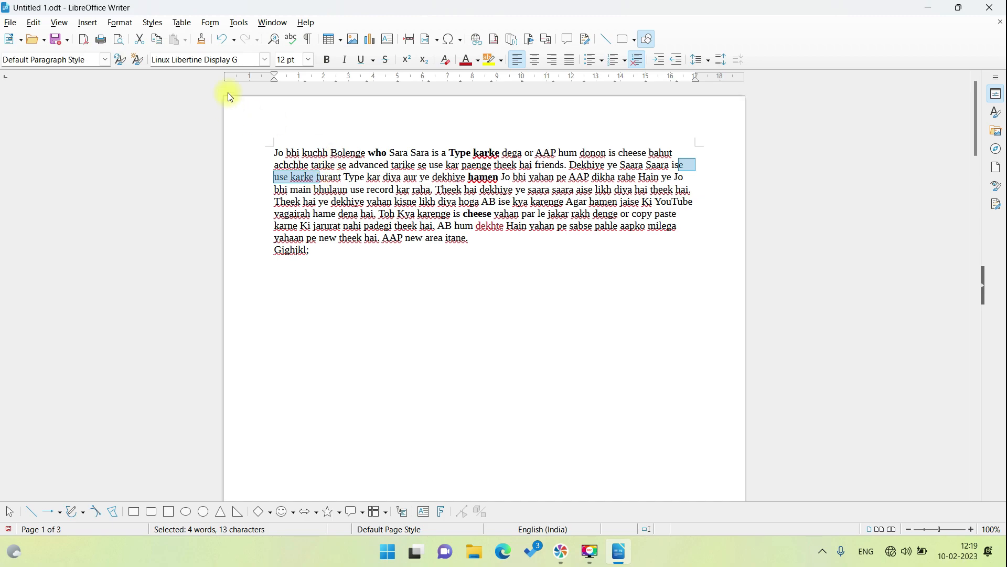
click(308, 59)
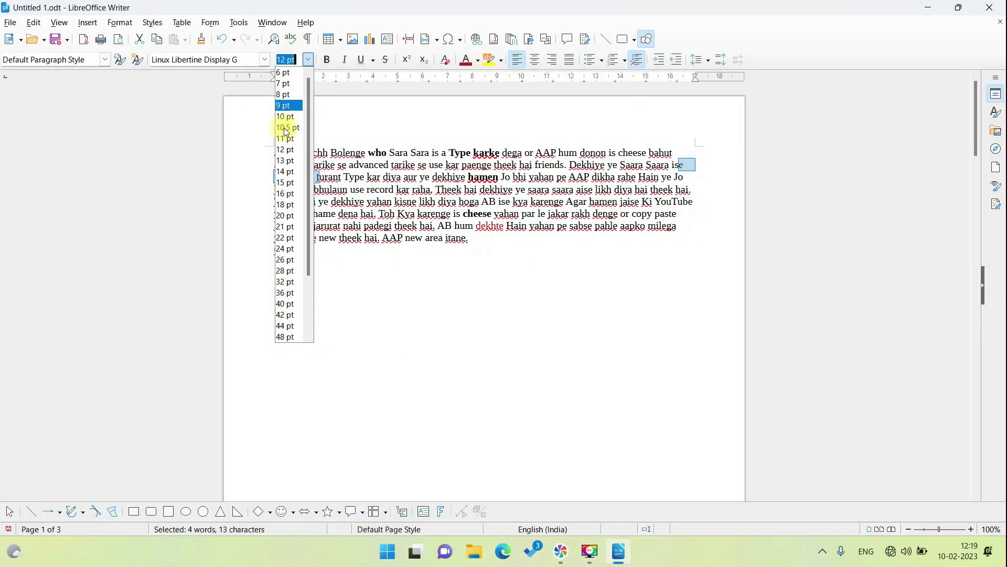
click(302, 193)
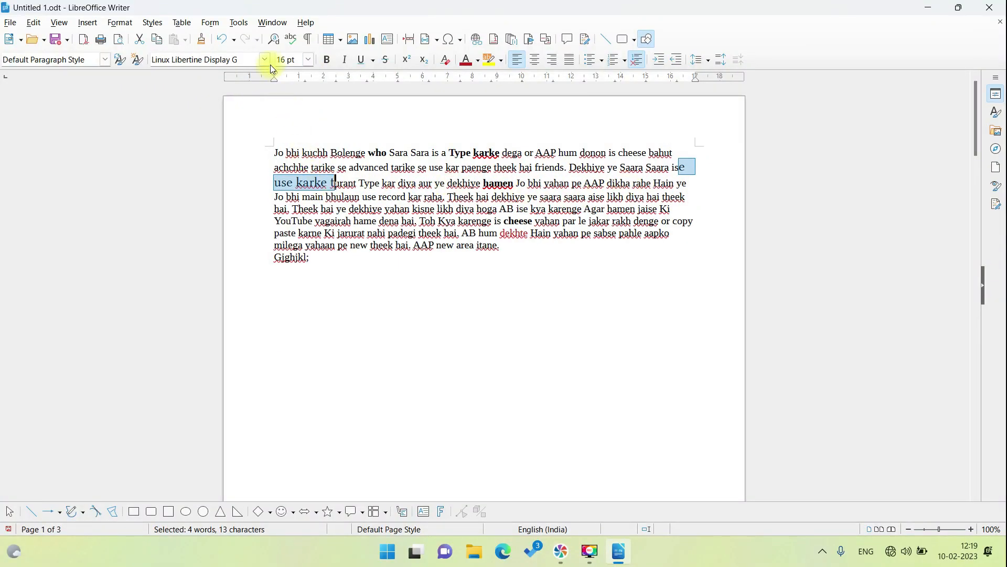
Step: Apply strikethrough to the selected "use karke" text and remove it again
click(334, 66)
click(386, 58)
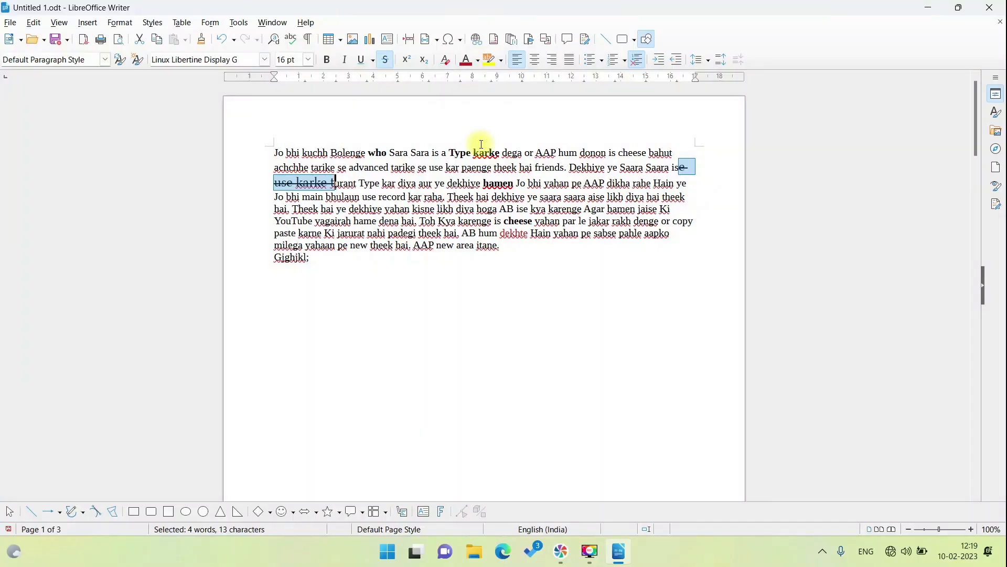
click(386, 60)
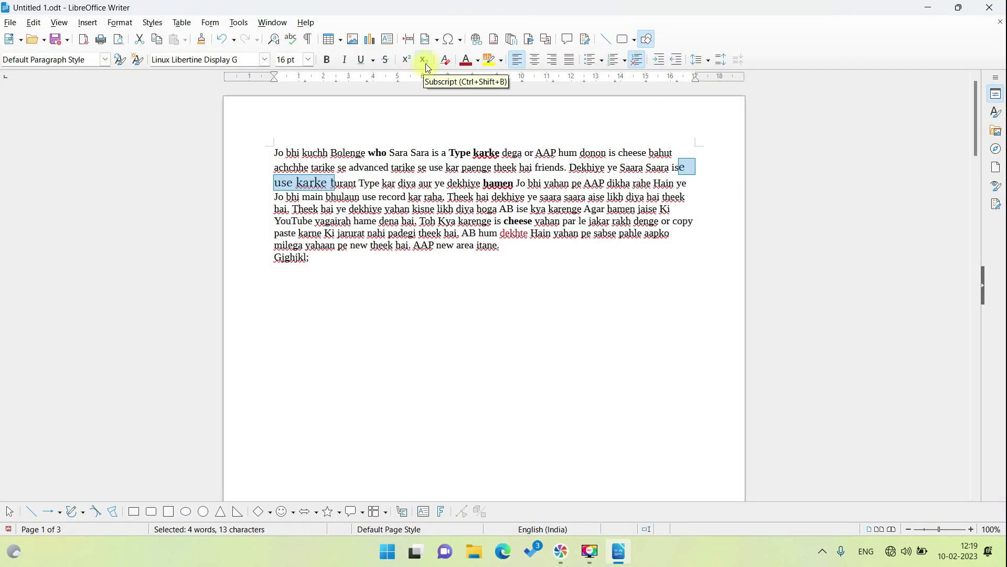
Step: Write the expression "a2+b2" on a new line below "Gjghjkl;"
click(364, 265)
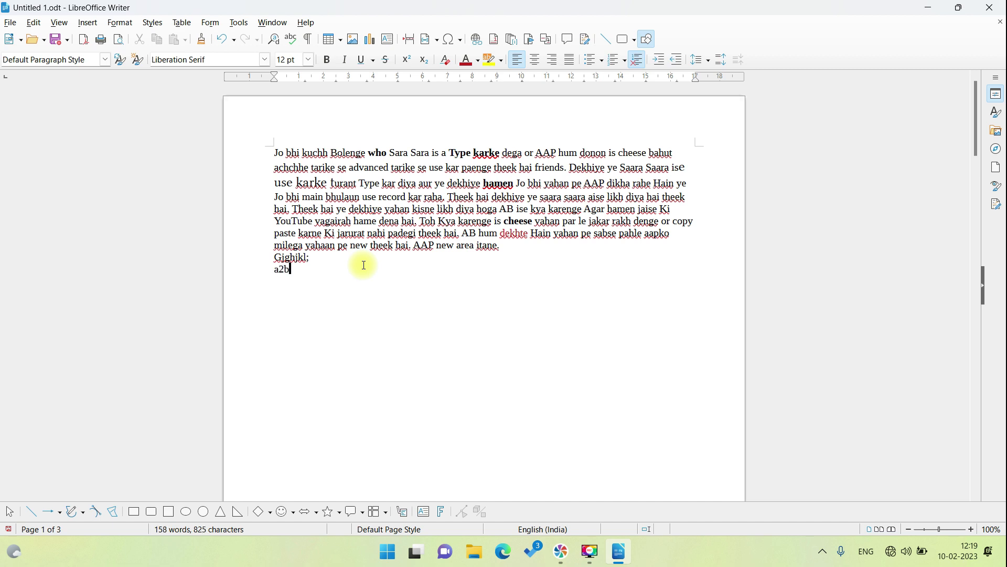
key(Left)
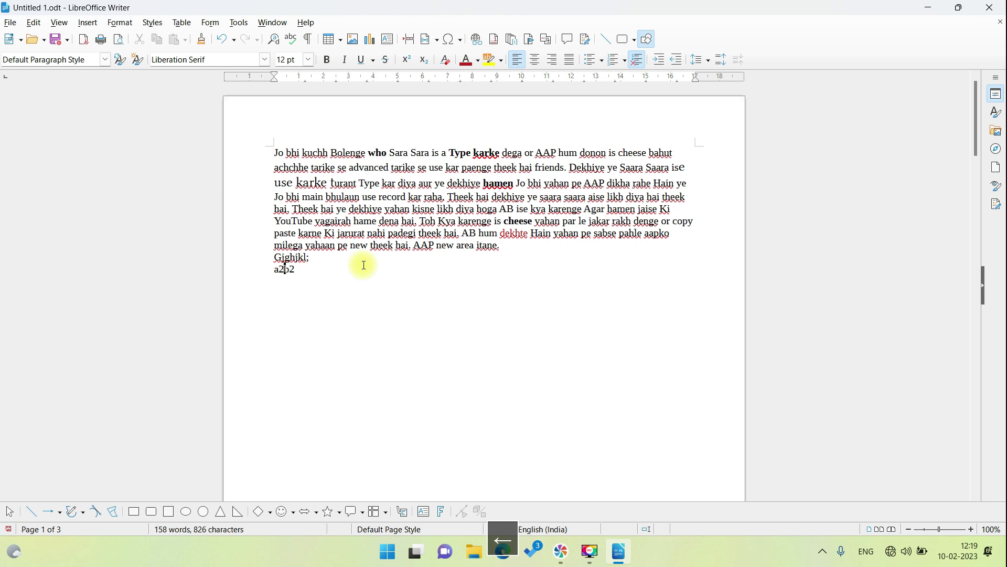
text(+)
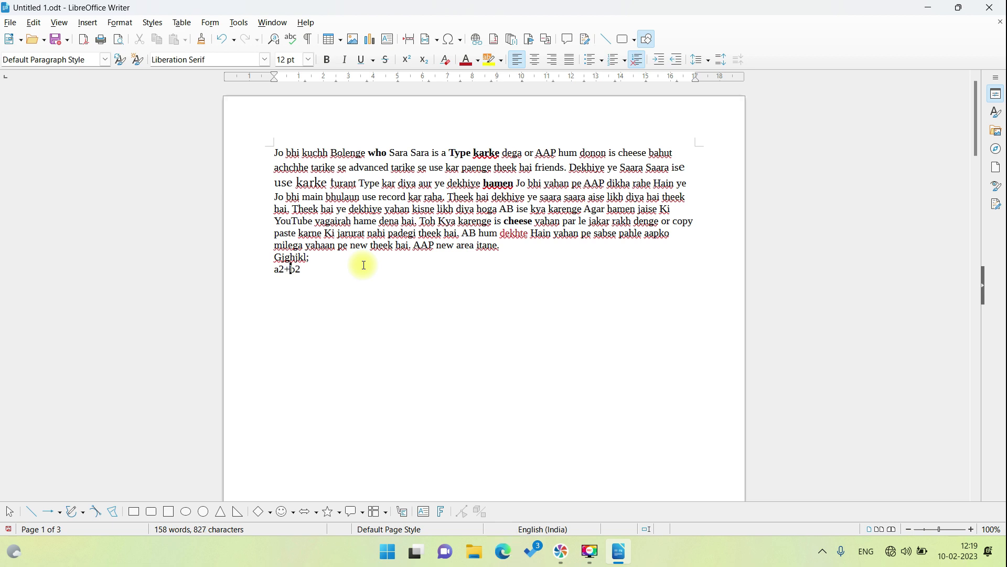
Step: Format both 2s in "a2+b2" as superscript and push the expression down with blank lines above it
key(Right)
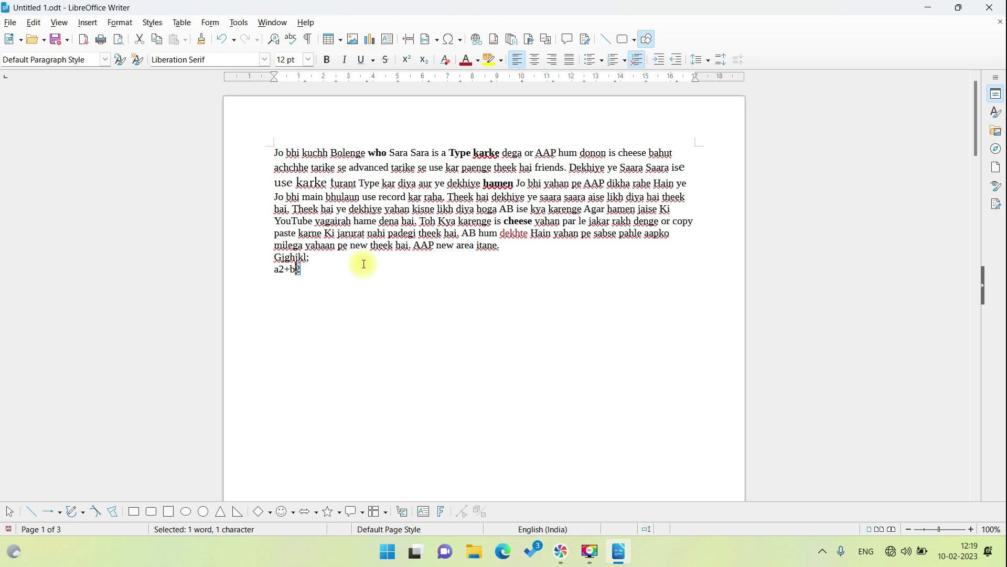
click(410, 68)
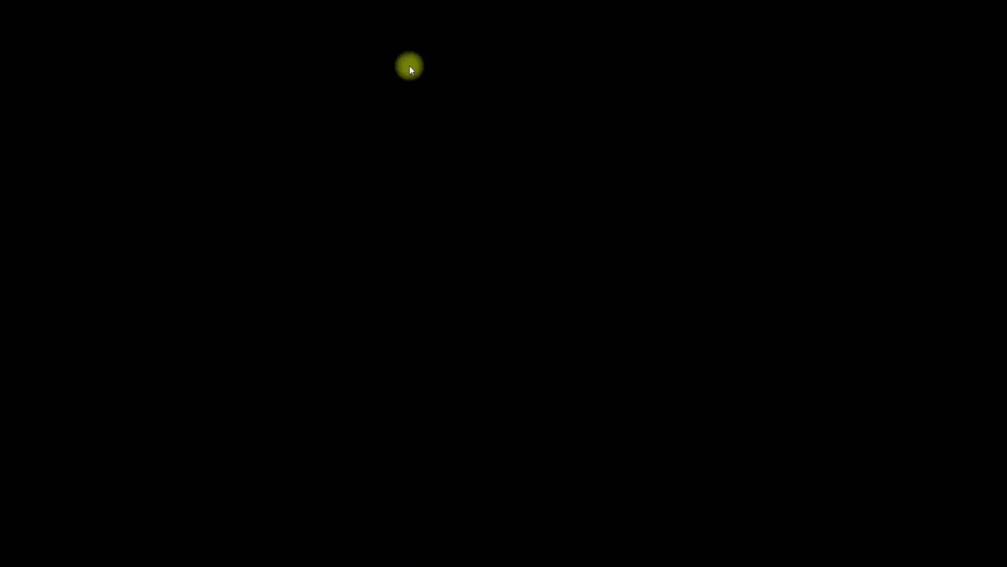
key(Left)
key(Left)
key(Left)
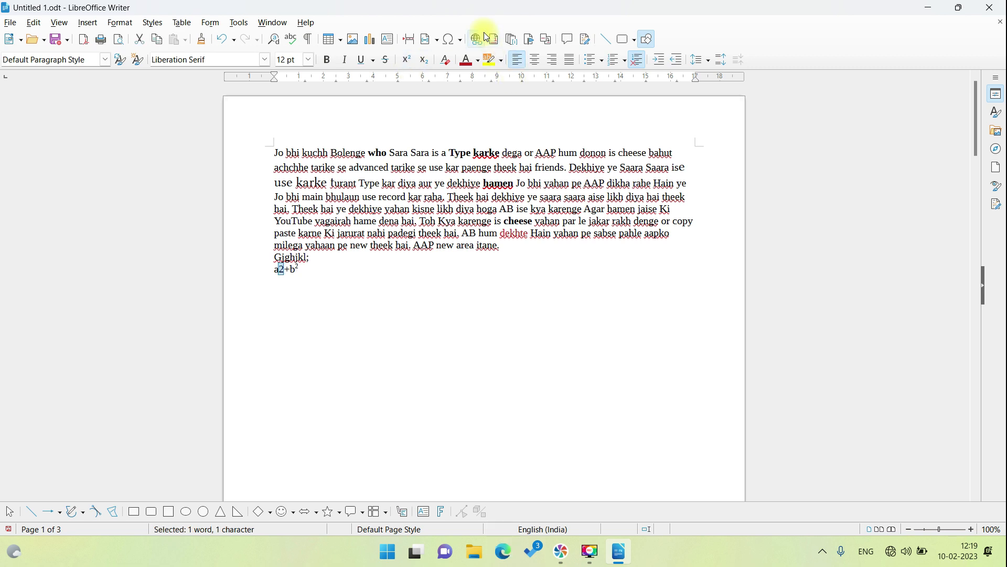
click(411, 61)
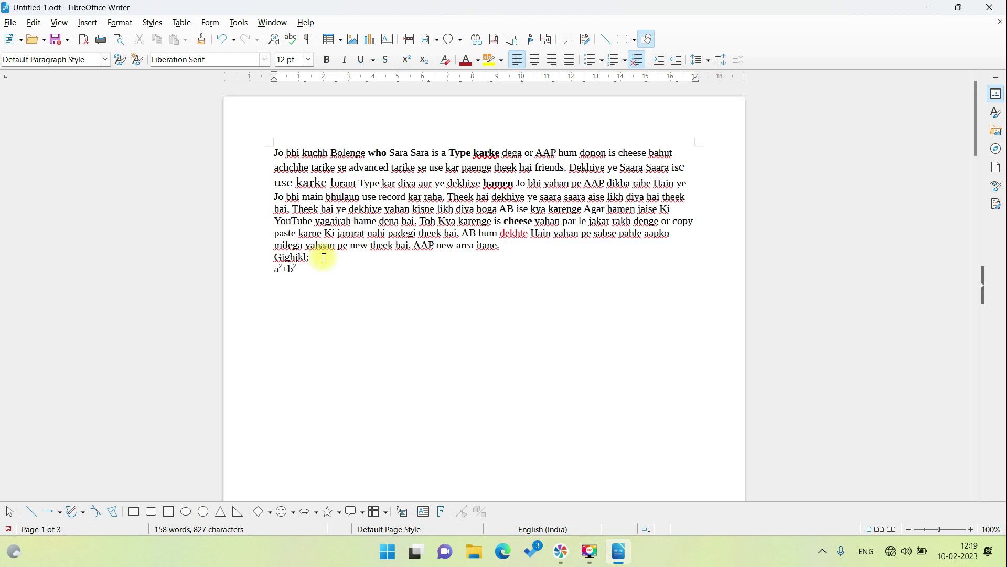
key(Return)
click(308, 318)
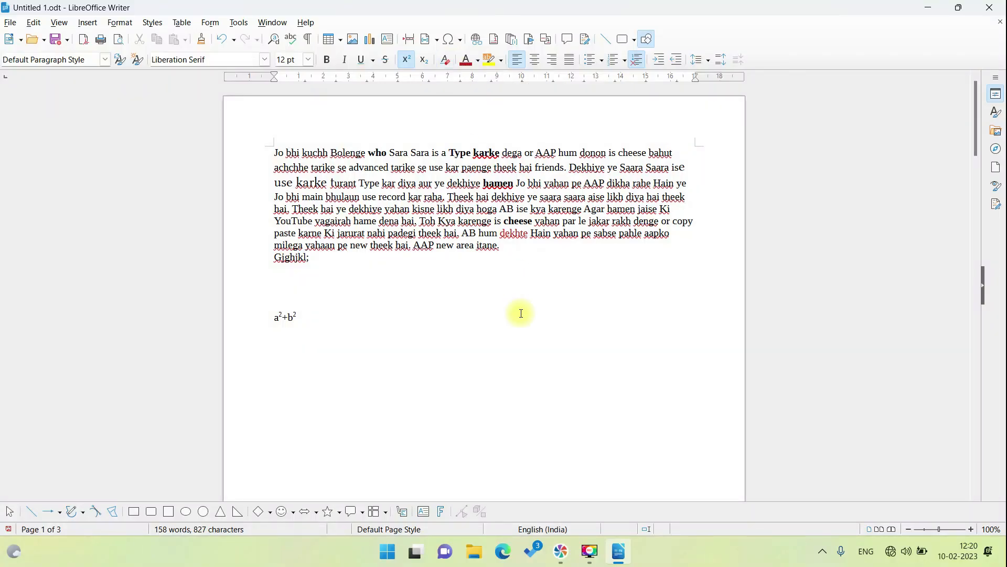
Step: Color the word "dekhte" red and highlight the adjacent text "ain yahan" in Light Green 1
click(515, 232)
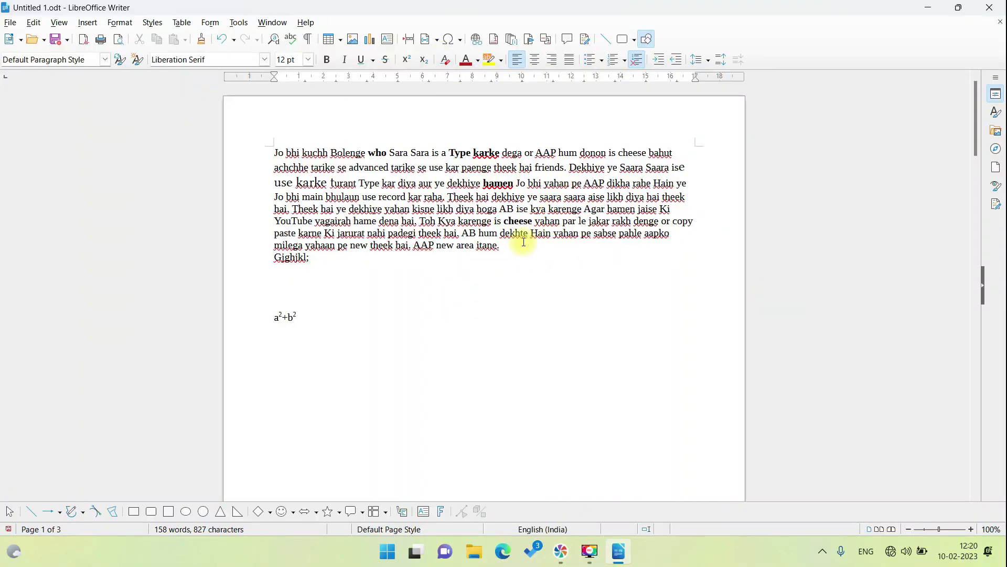
click(467, 61)
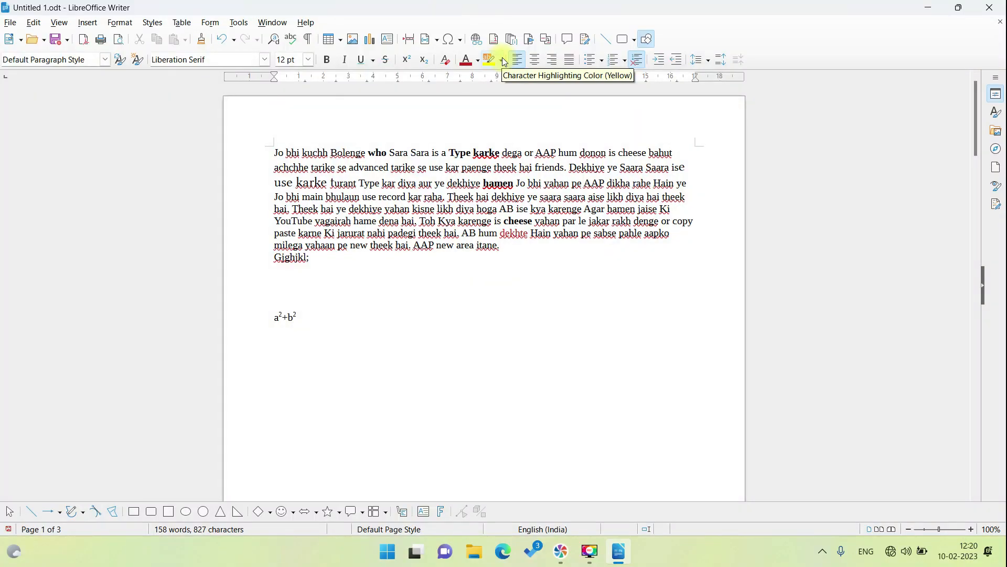
click(503, 61)
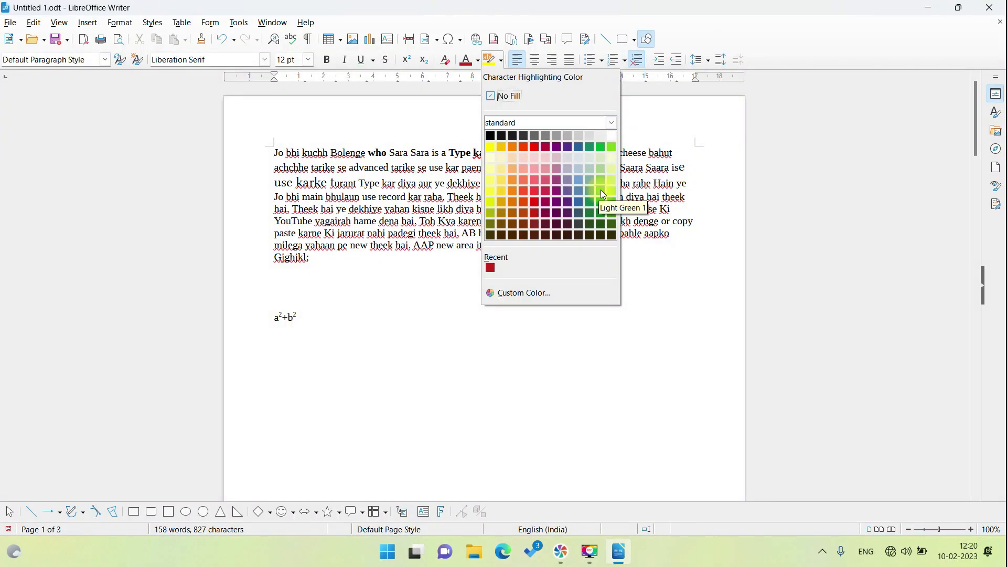
click(600, 191)
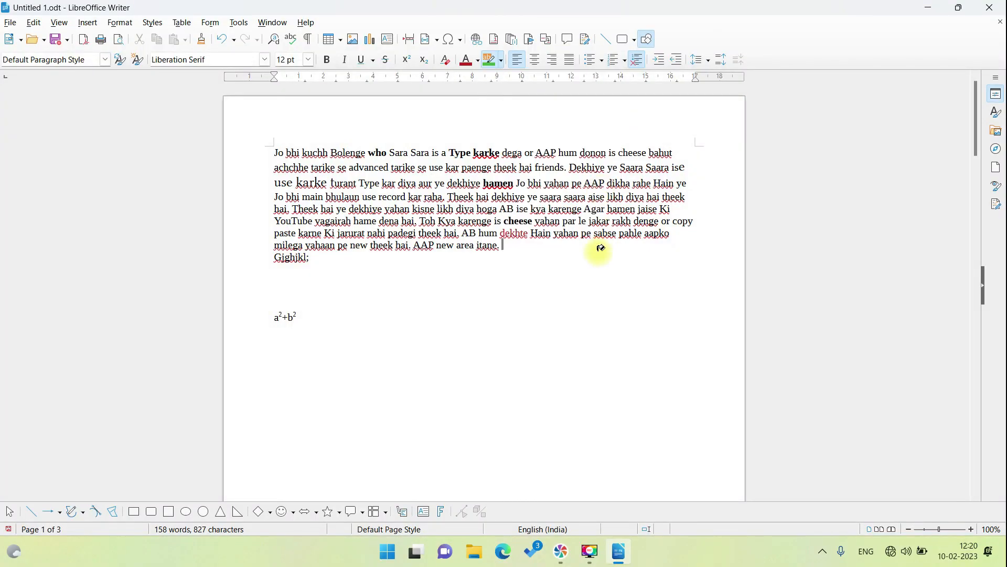
click(513, 232)
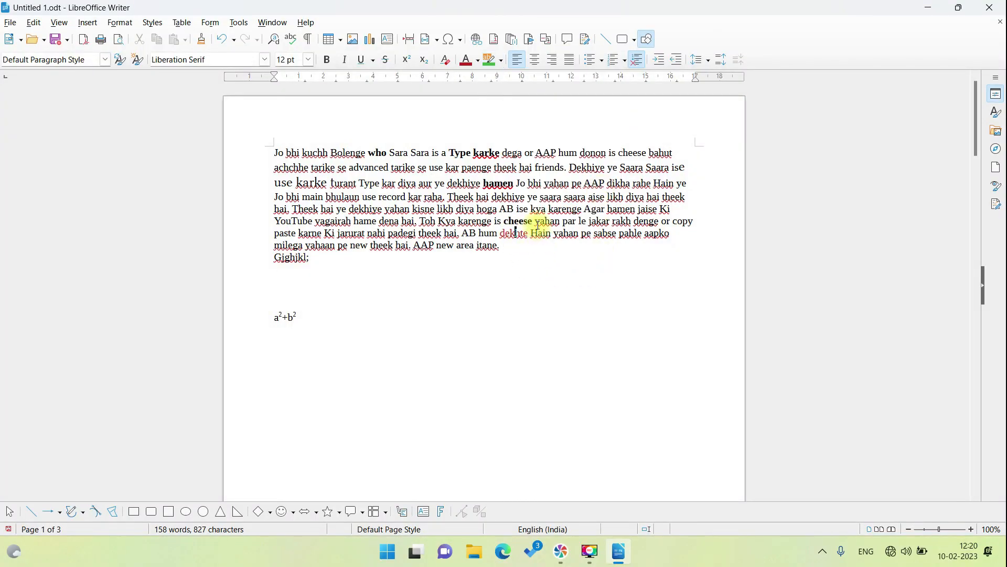
click(539, 233)
click(489, 60)
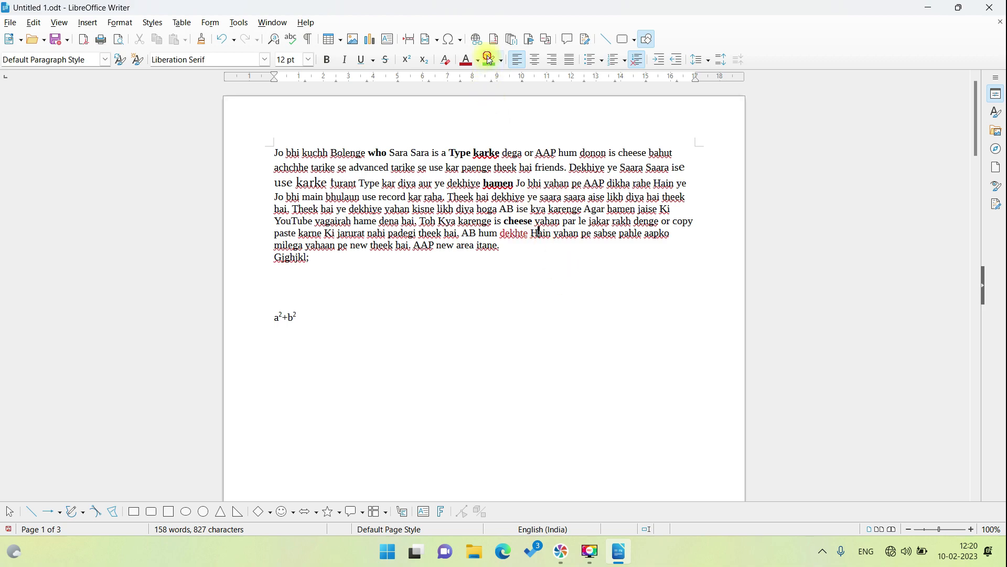
drag(537, 231, 580, 232)
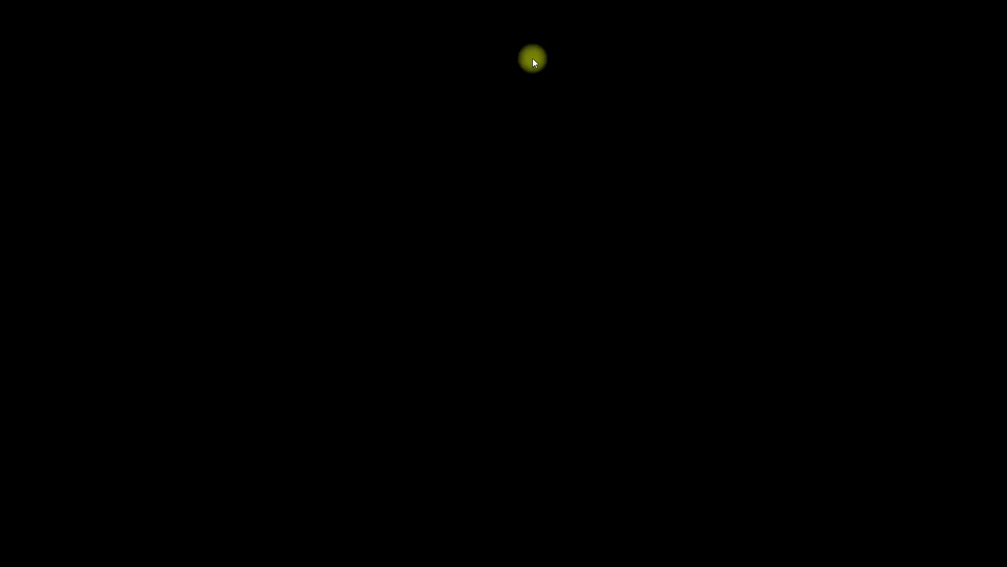
Step: Try center alignment on the main paragraph
click(535, 60)
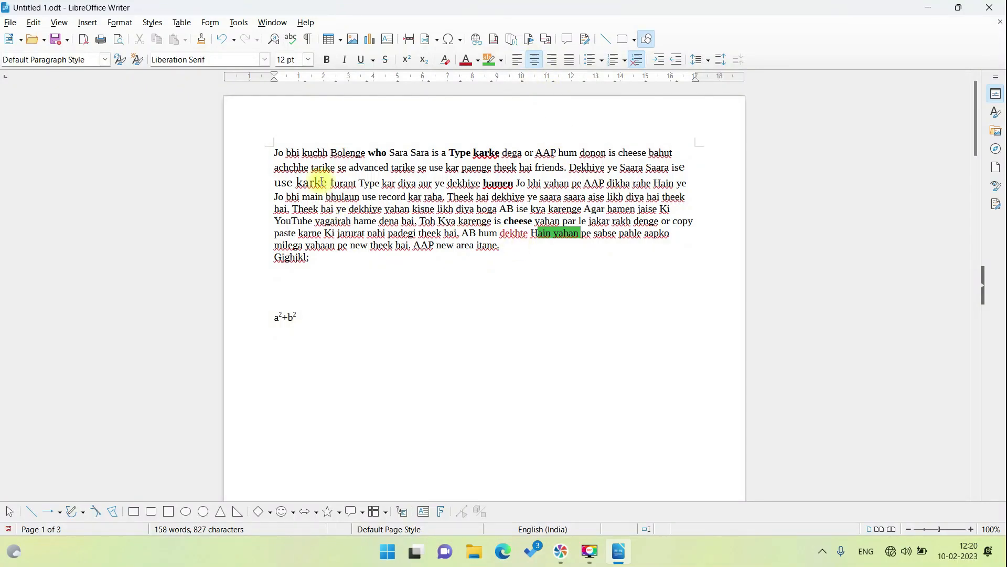
drag(275, 150, 715, 247)
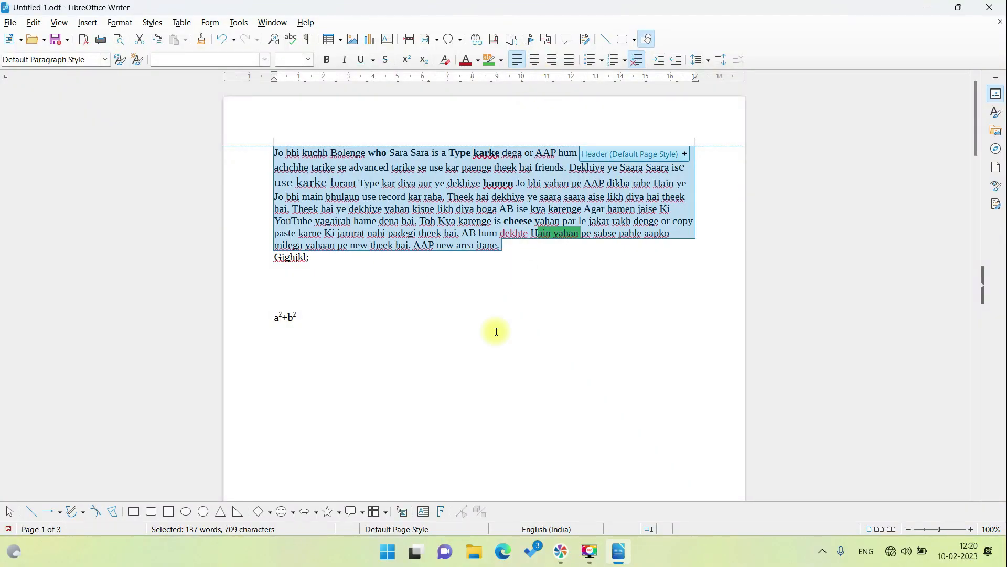
click(490, 269)
Step: Try center and right alignment on the "Gjghjkl;" line, then justify it
drag(274, 256, 311, 257)
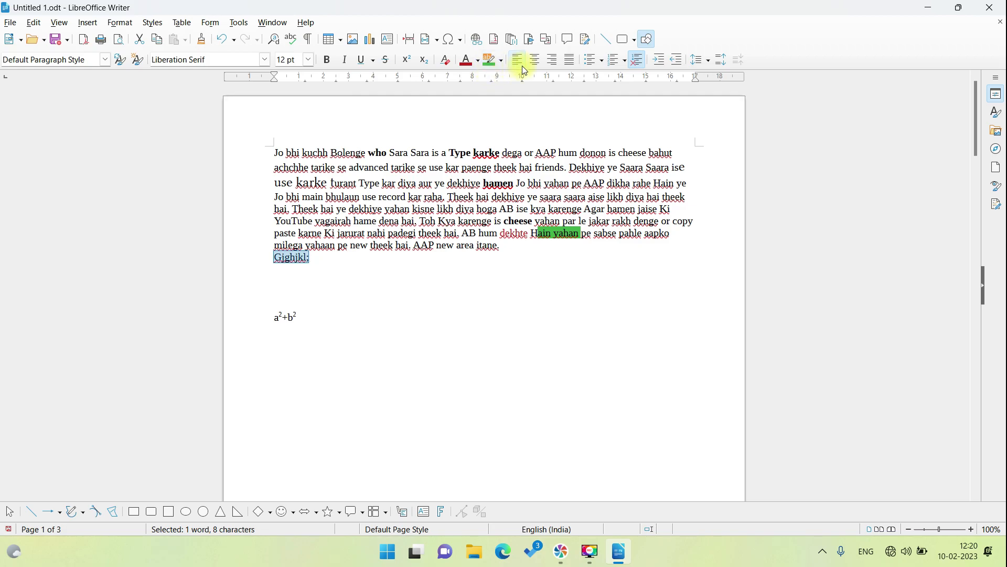
click(536, 61)
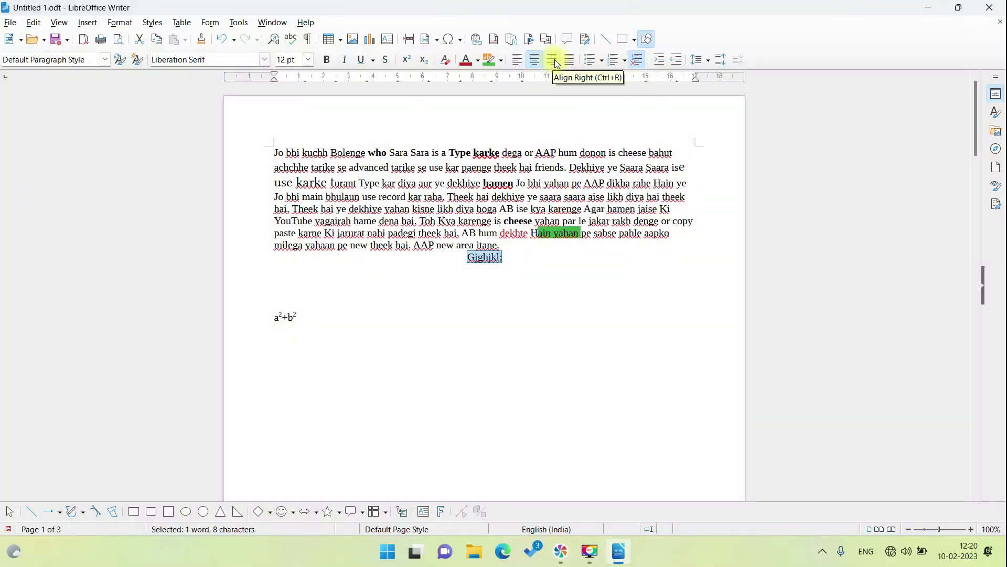
click(555, 63)
click(573, 62)
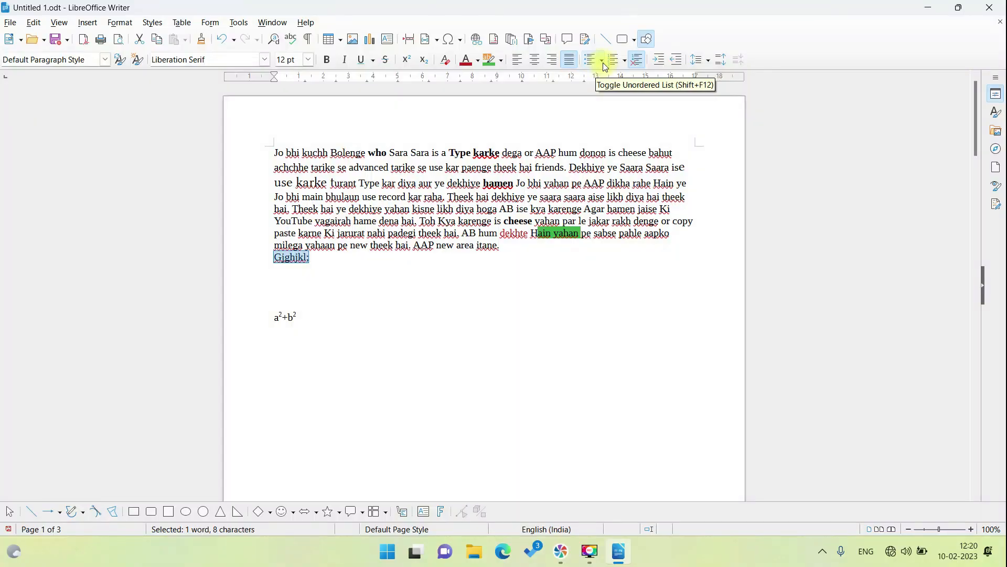
Step: Replace the "Gjghjkl;" line with a list using solid large circular bullets, entering the items "Sks", "sksk", "skksjs" and "slks"
click(601, 62)
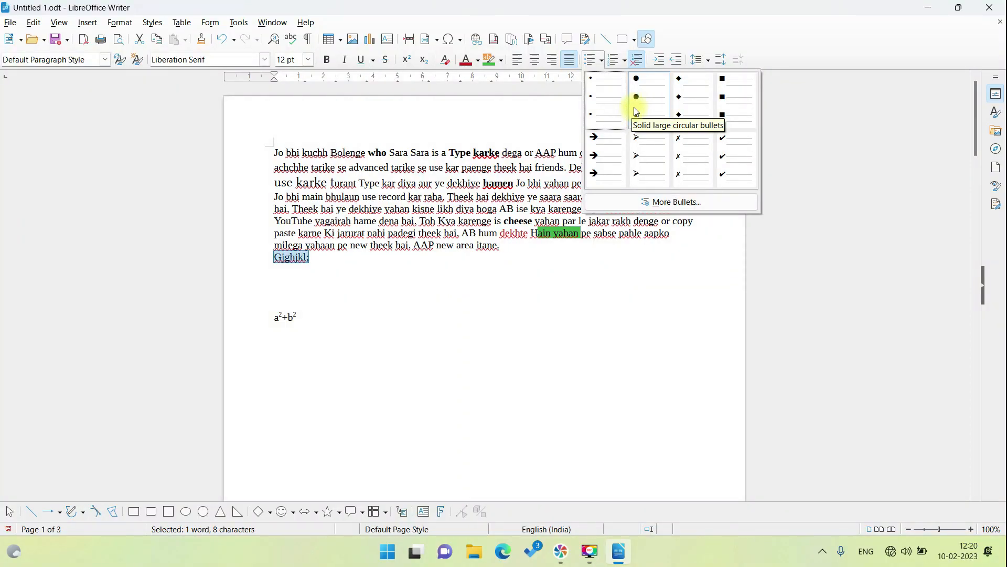
click(636, 110)
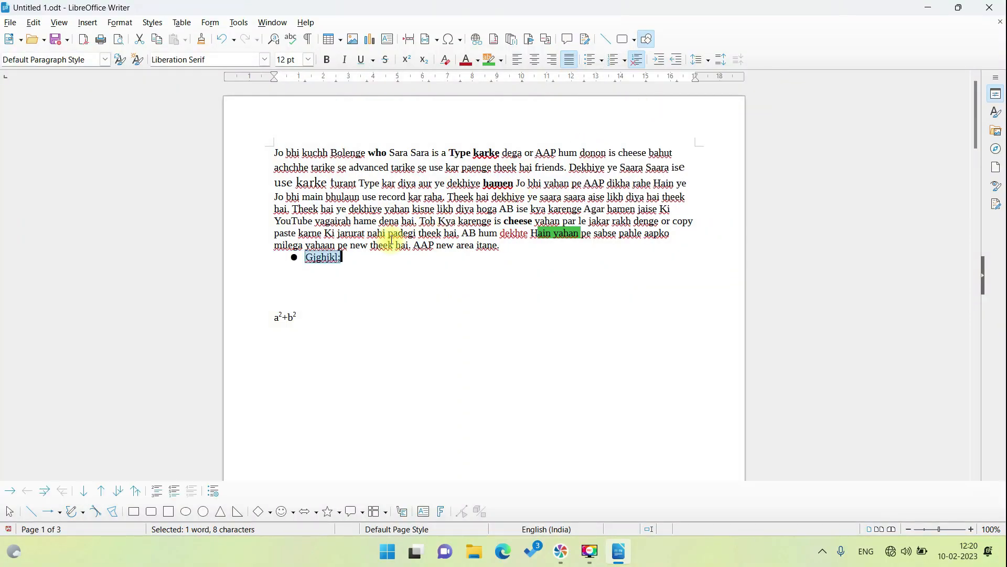
key(Return)
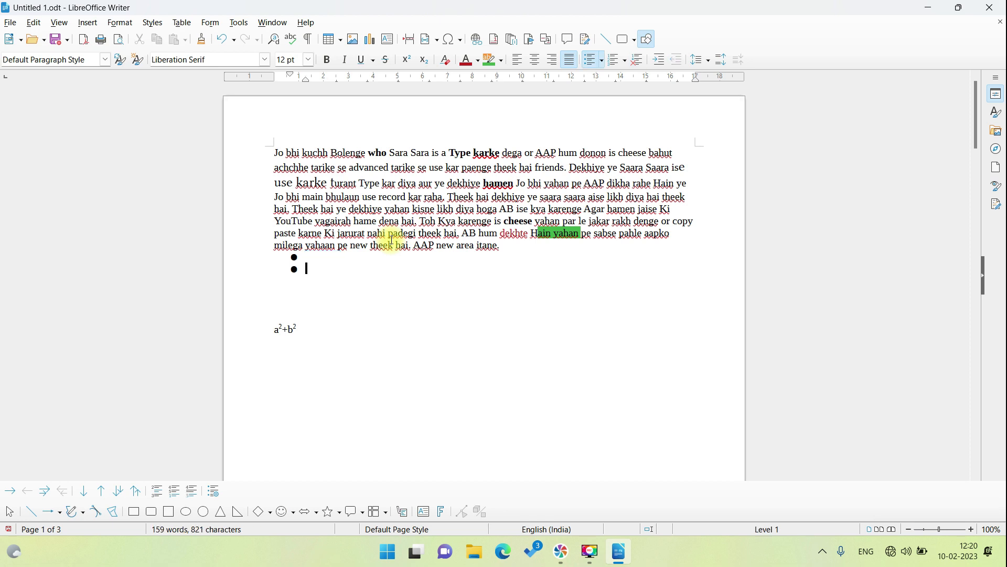
key(Return)
text(js)
key(Return)
text(slks)
key(Return)
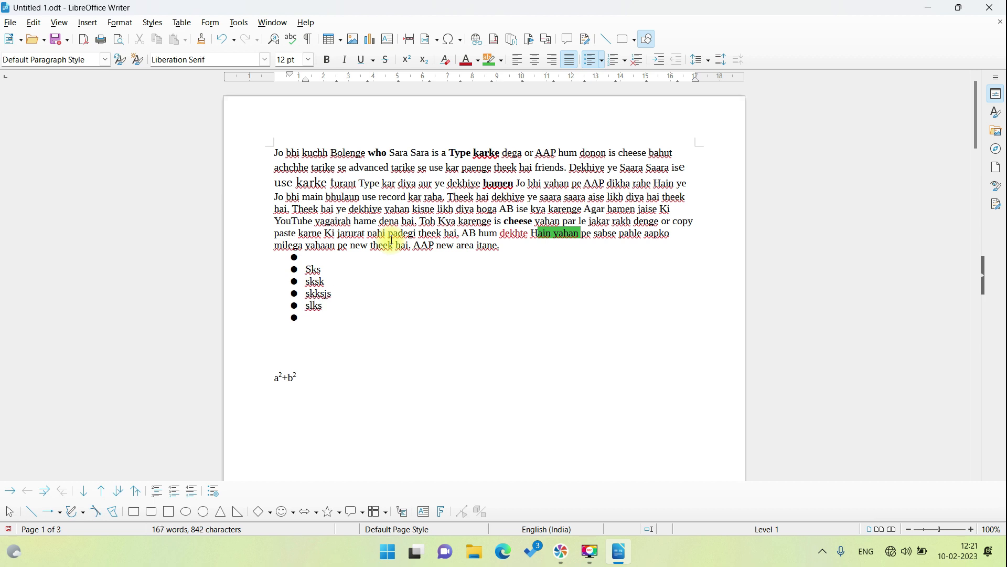
Step: Add a list numbered (1) (2) (3) below the bullets with items "gjg;" and "kkl'", and end the list after them
click(612, 60)
click(622, 60)
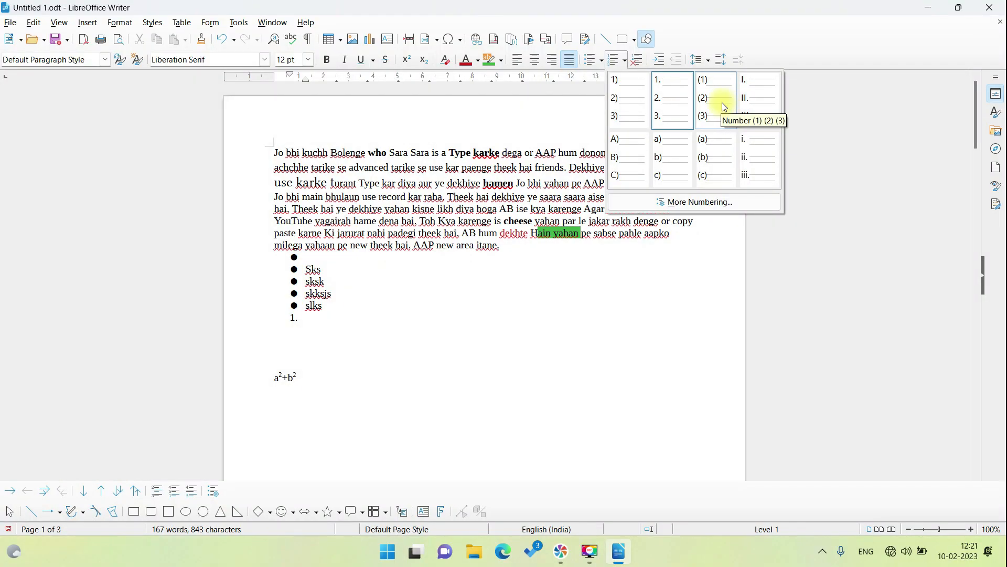
click(726, 107)
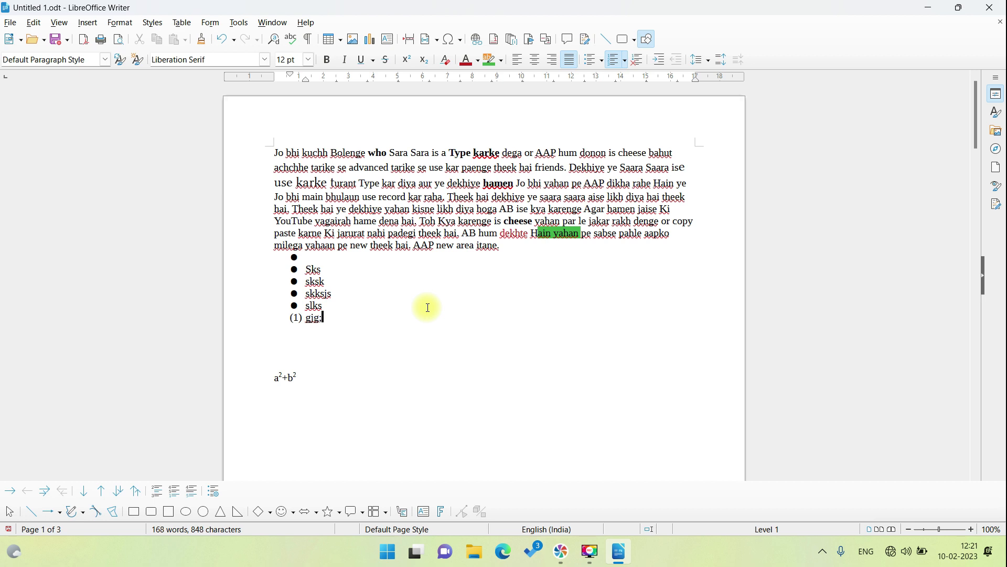
text(gjg;)
key(Return)
text(kkl')
key(Return)
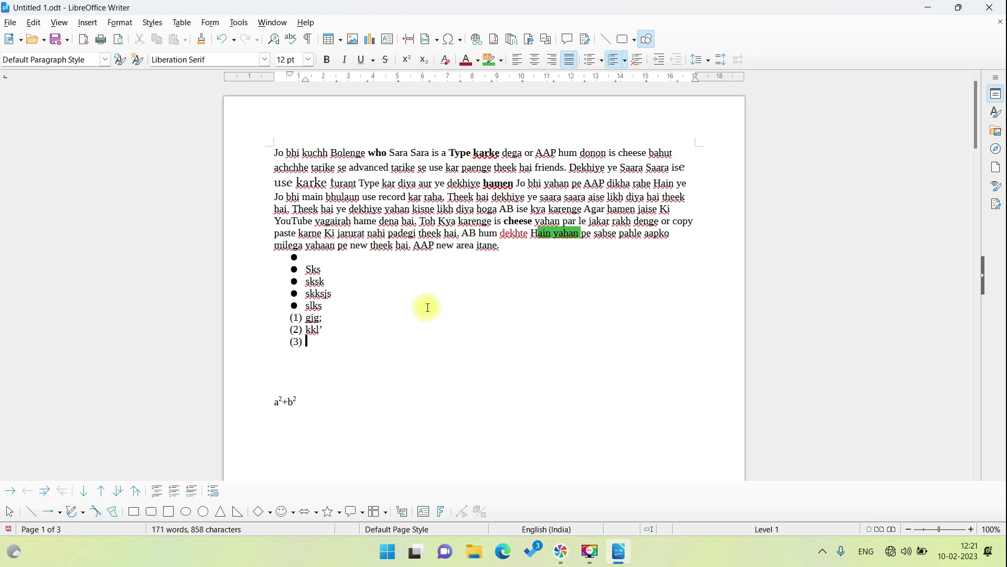
click(643, 62)
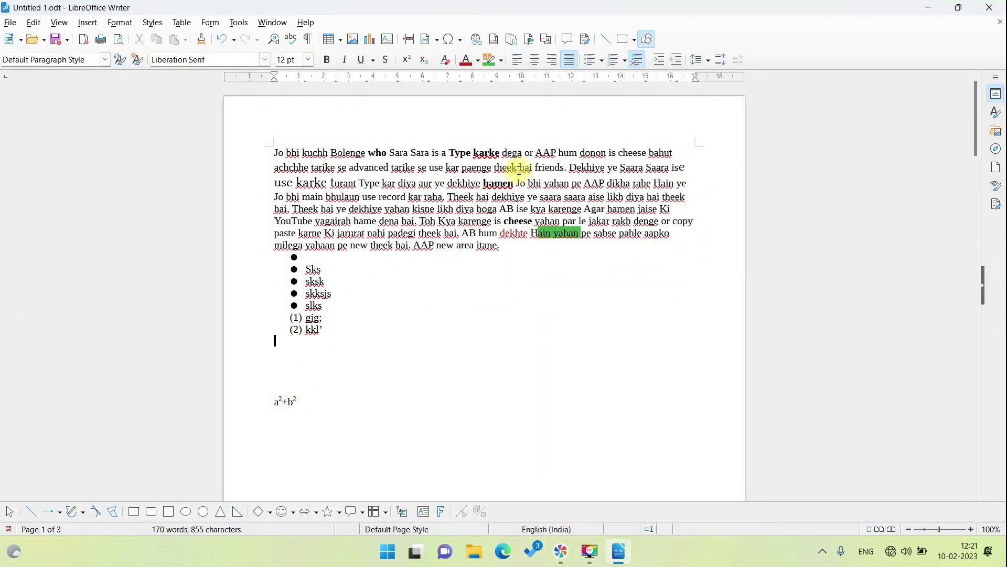
Step: Increase the indent of the line below the numbered list three times and enter "ggj" and "gghj" on separate lines
click(666, 60)
click(666, 60)
click(666, 60)
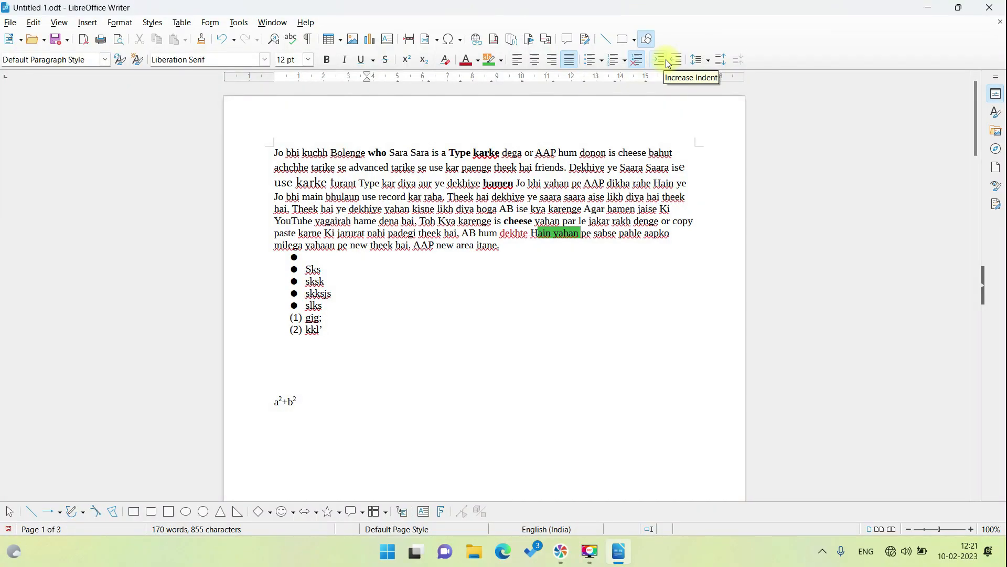
text(gghj)
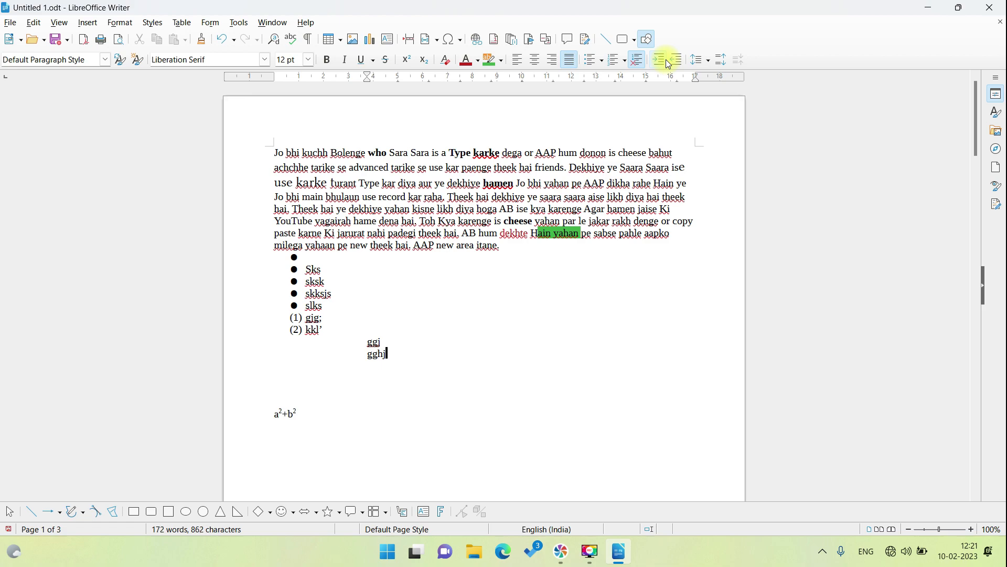
Step: Decrease the indent back to the margin and enter "gffghthgffhghf" on the line below "gghj"
click(678, 62)
click(677, 62)
click(679, 63)
text(gffghthgffhghf)
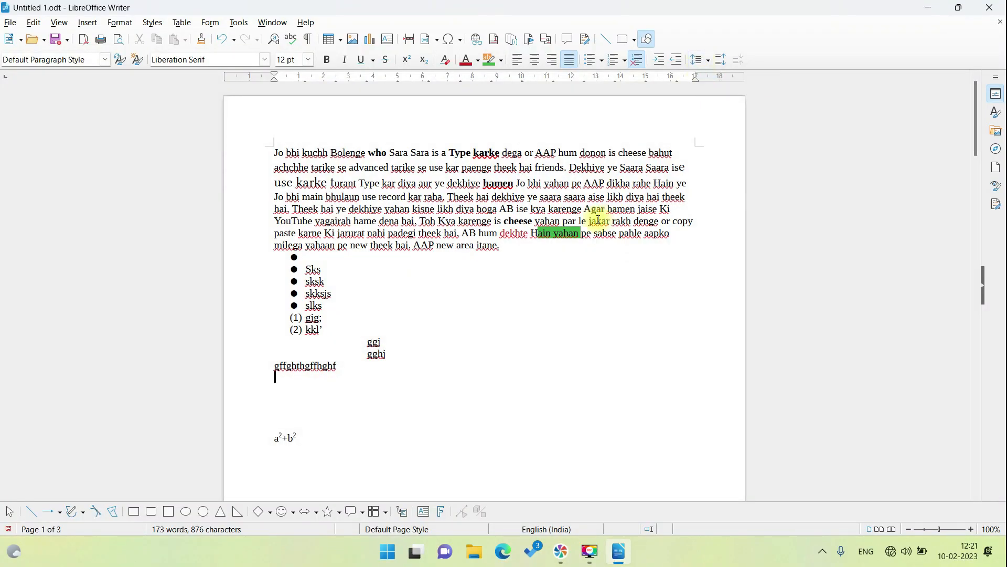
Step: Widen the line spacing of the "sksk" bullet and increase its paragraph spacing
drag(372, 282, 279, 286)
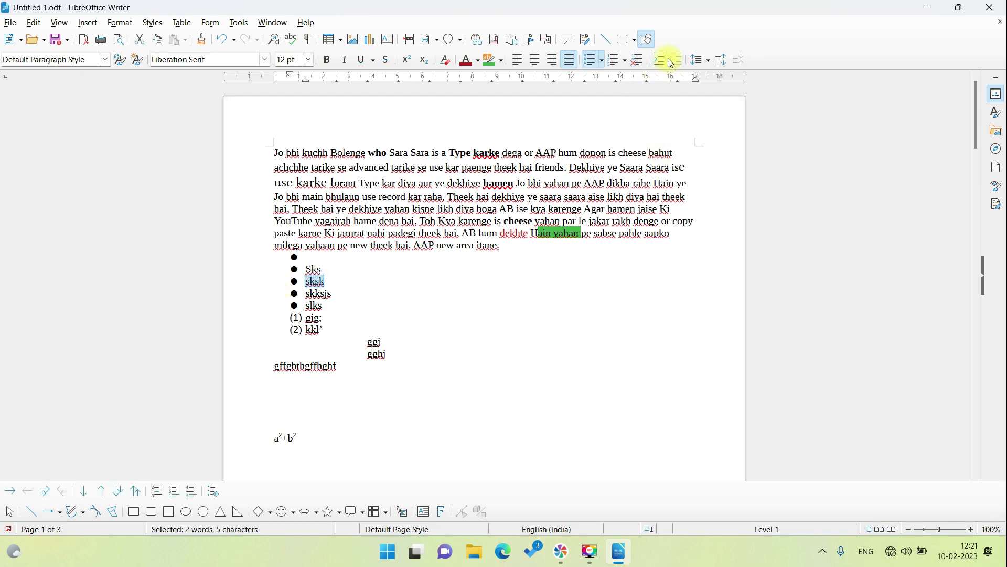
click(706, 61)
click(707, 120)
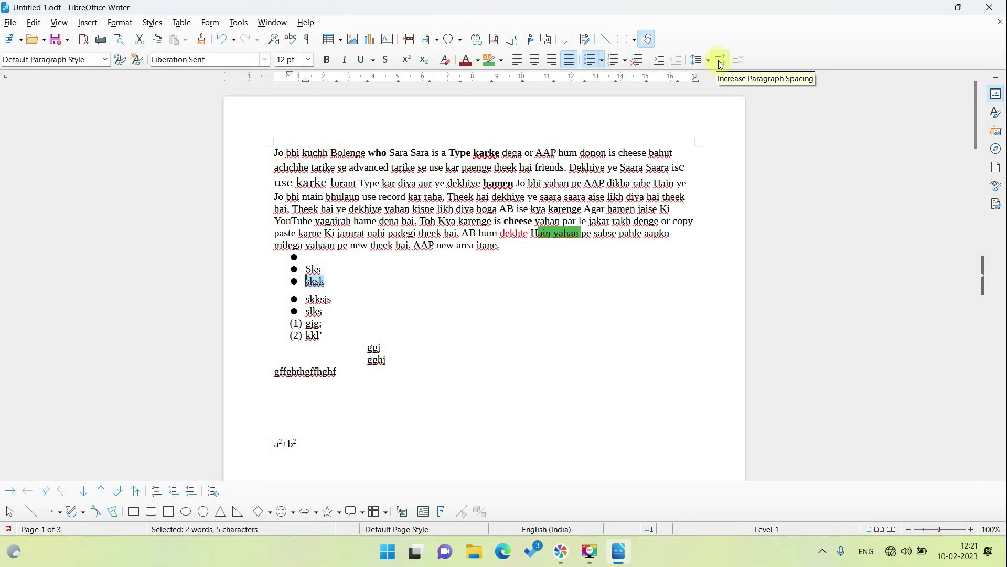
click(721, 61)
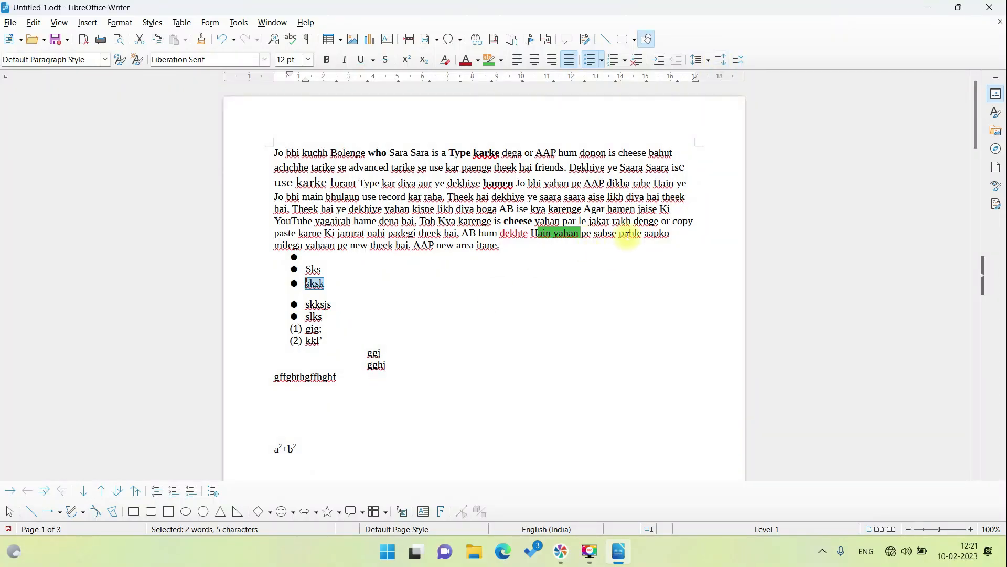
Step: Select the opening paragraph's text from "yahan kisne likh diya" through its end and set the line spacing to 2
click(503, 245)
shift+click(390, 209)
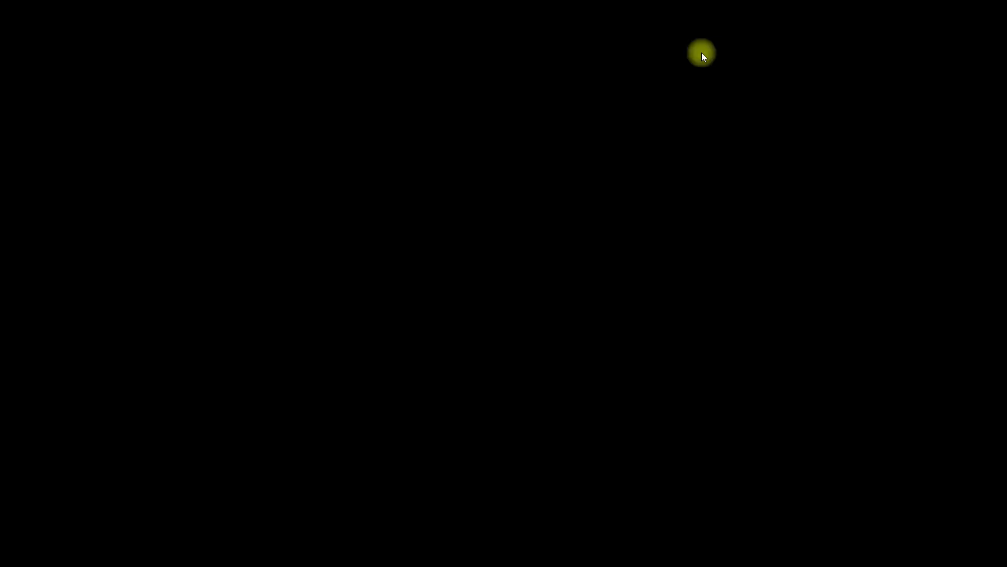
click(702, 59)
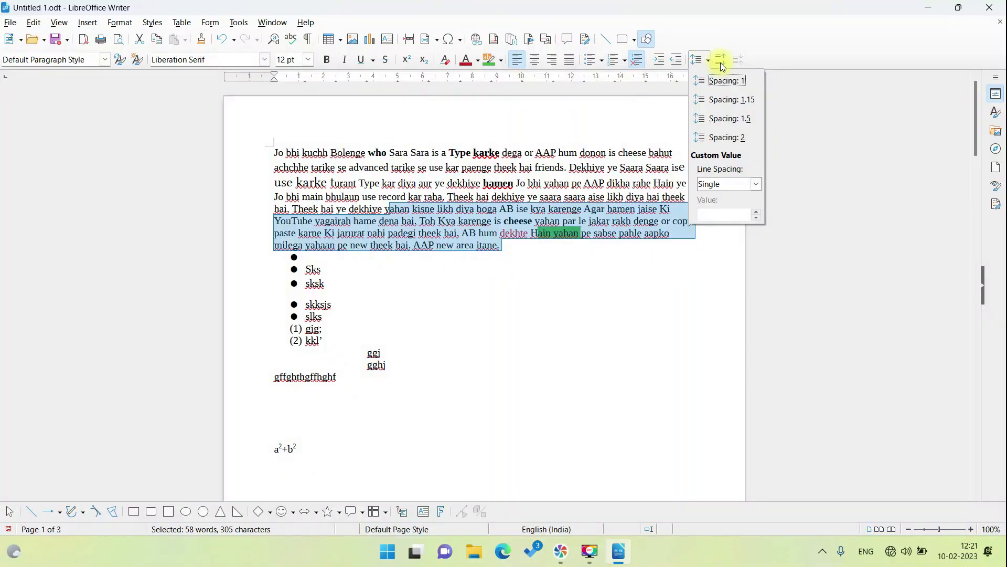
click(723, 137)
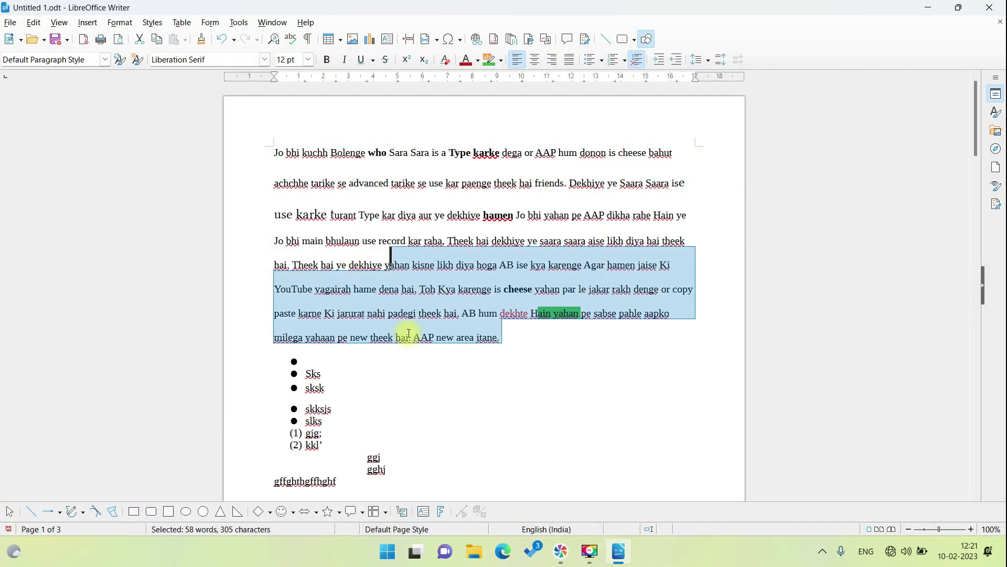
Step: Increase the opening paragraph's paragraph spacing, decrease it back by one increment, and clear the text selection
click(727, 64)
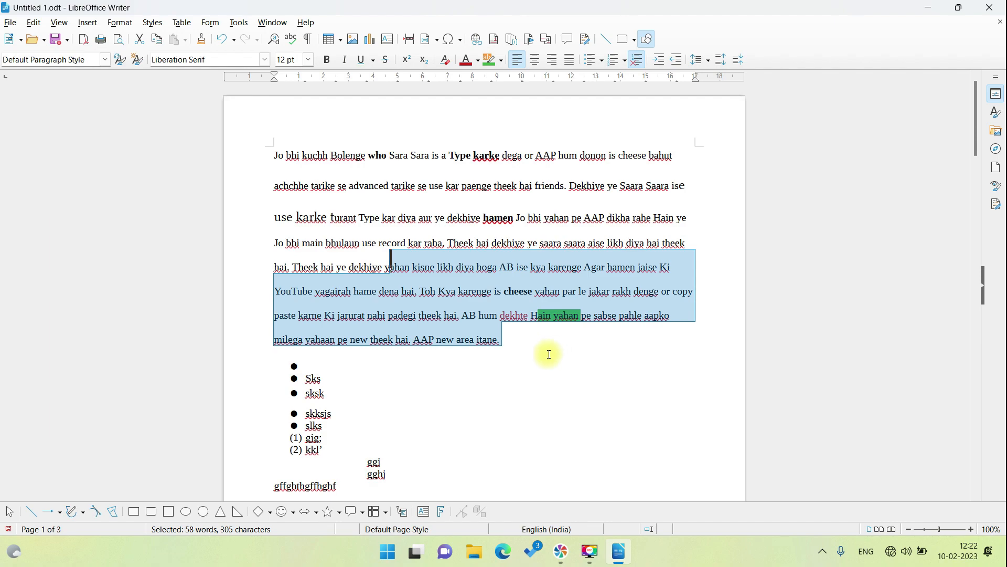
click(740, 59)
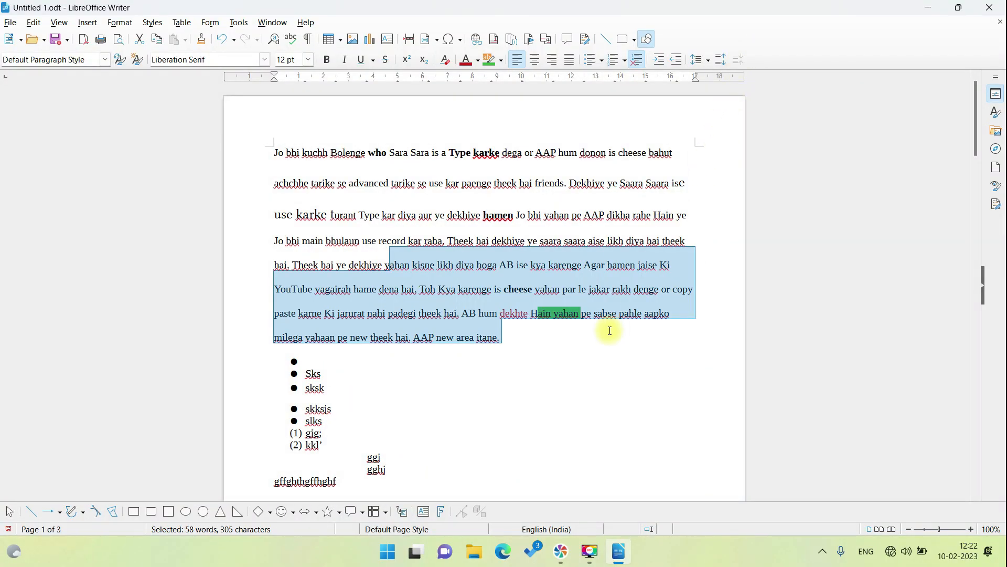
click(537, 331)
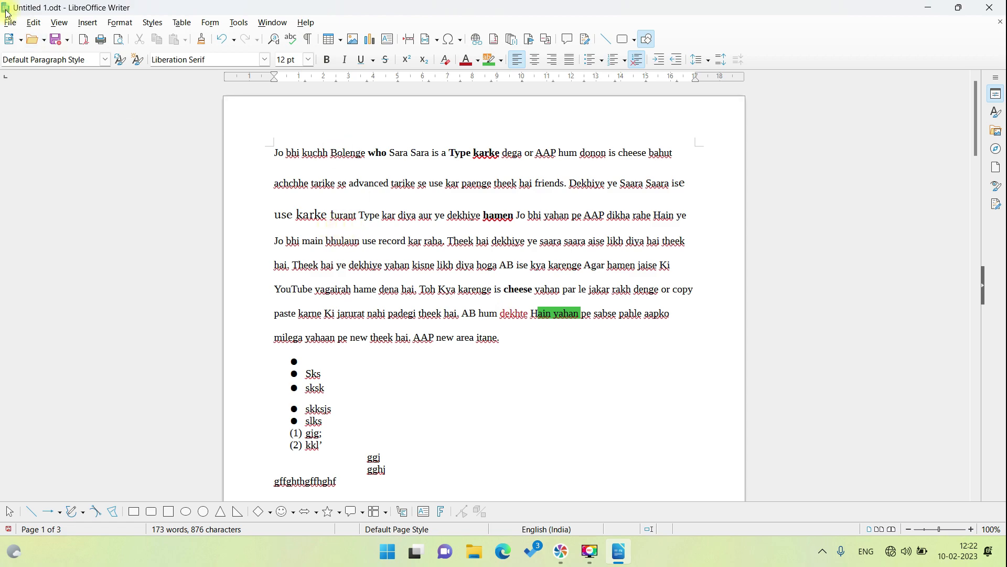
Step: Display the list of Edit commands for review
click(33, 23)
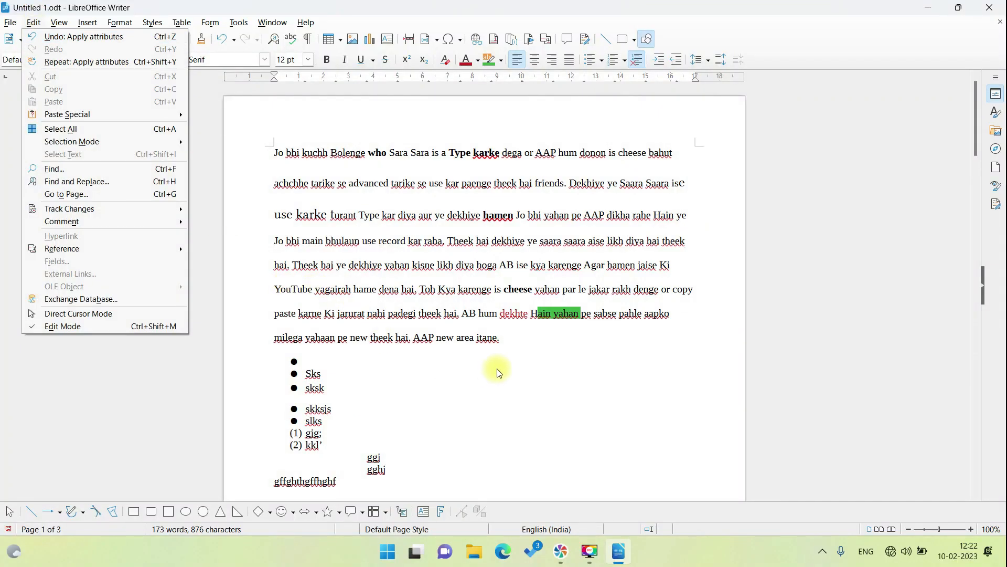